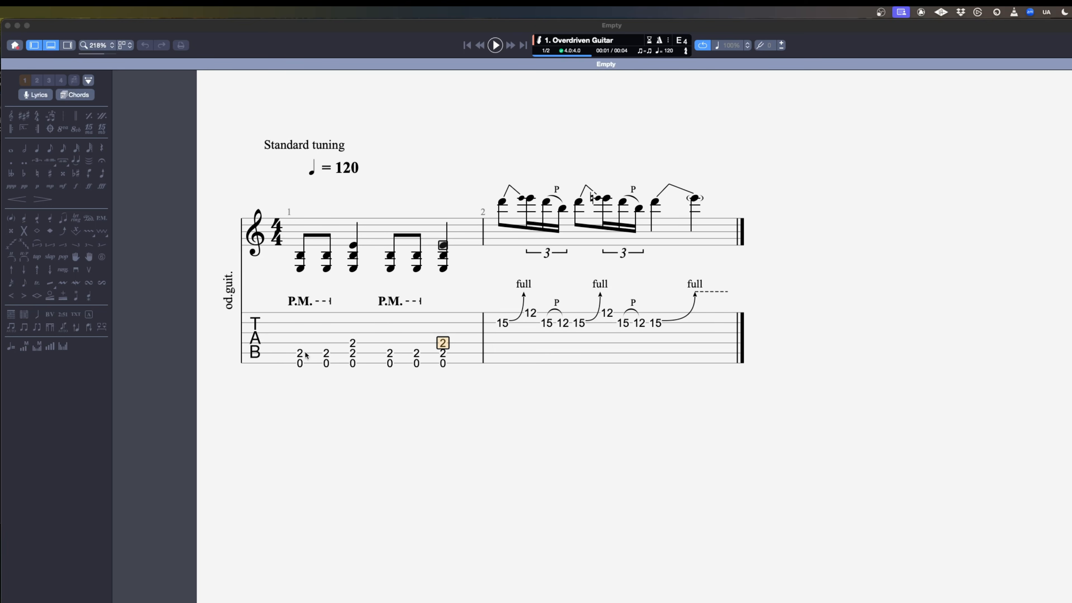
Select both bars of the overdriven guitar part and show the track settings in the inspector
left_click_drag(306, 355, 702, 348)
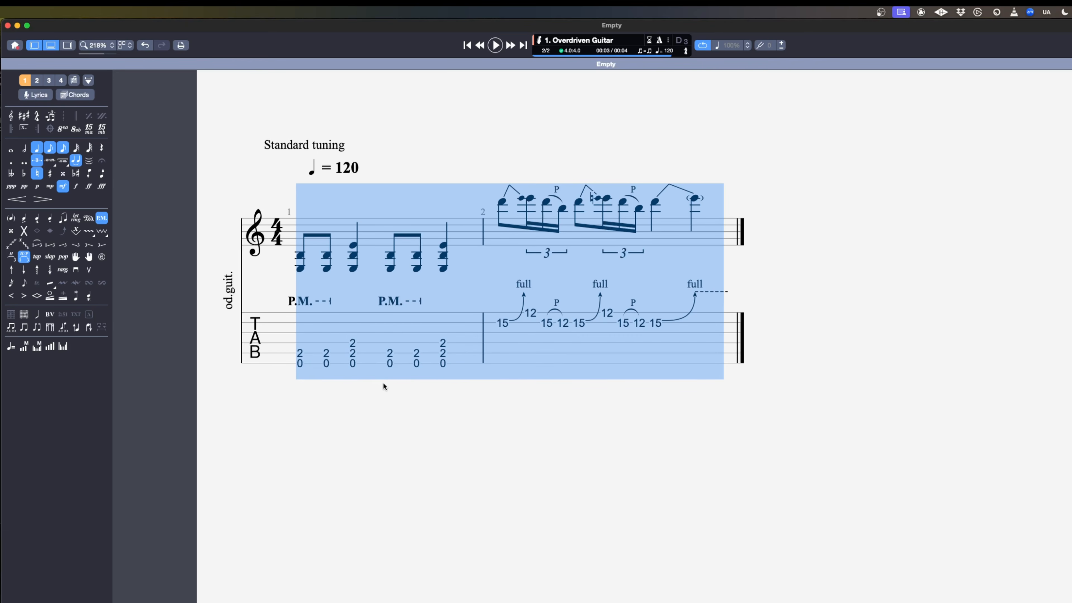
left_click_drag(303, 362, 684, 363)
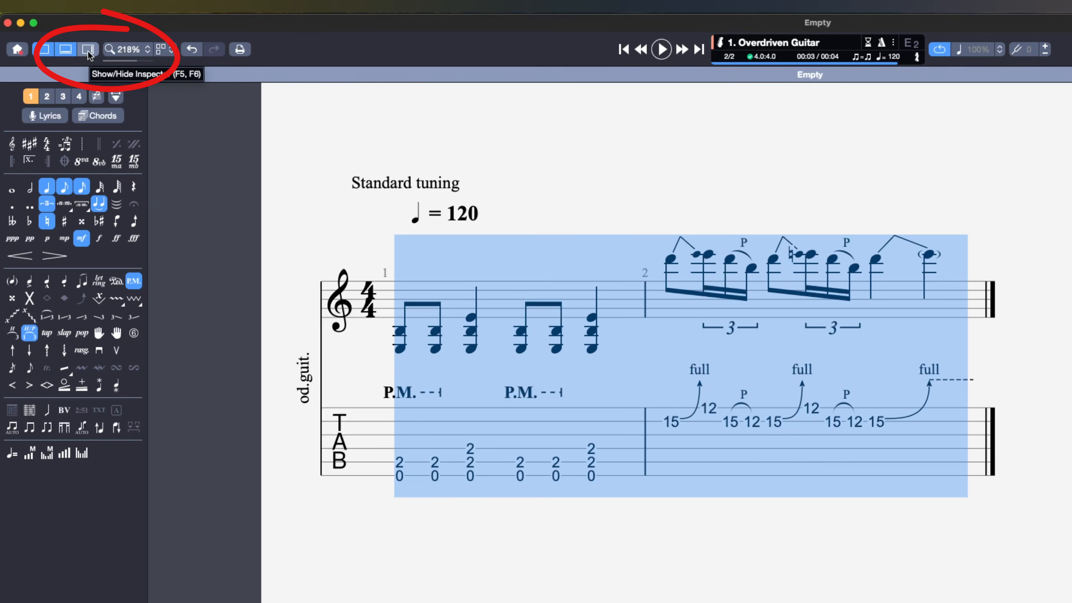
left_click(87, 50)
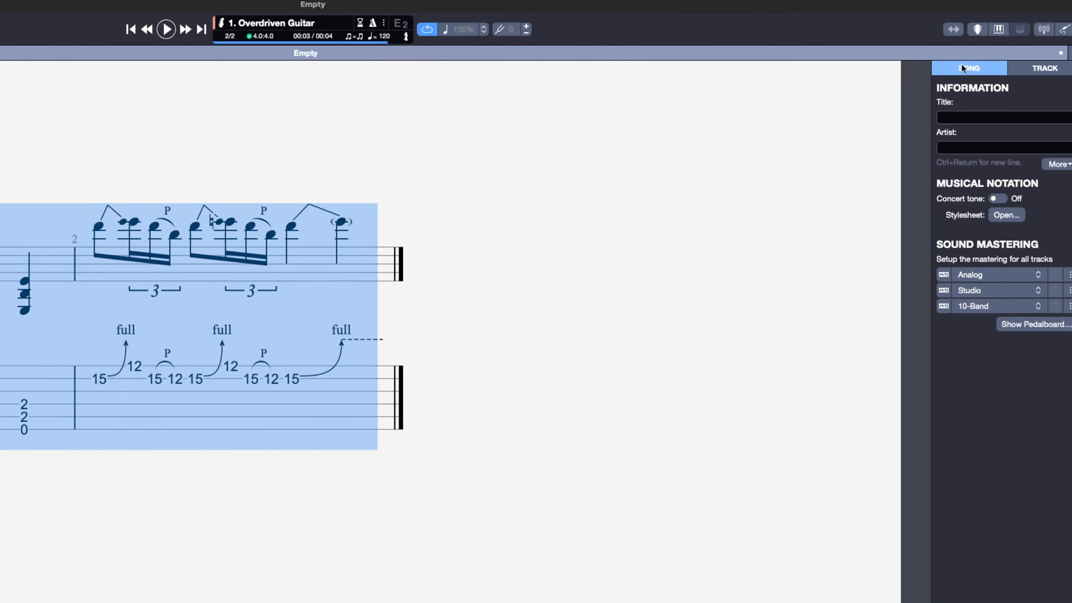
left_click(1044, 71)
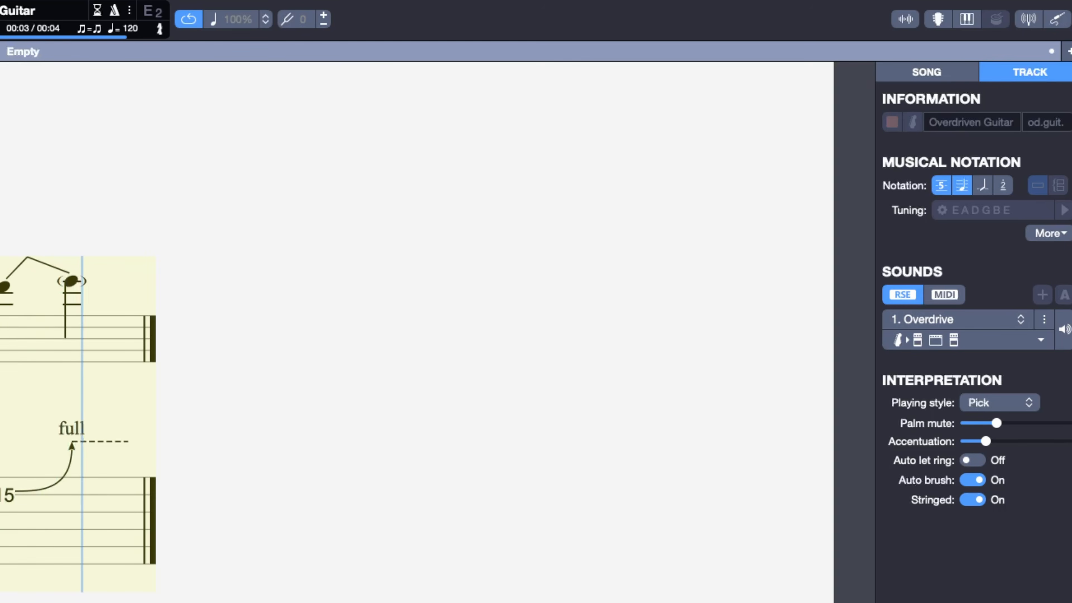
Play the selected bars and change the track's RSE sound to the Lead preset from the Distortion Guitar sounds
key("space")
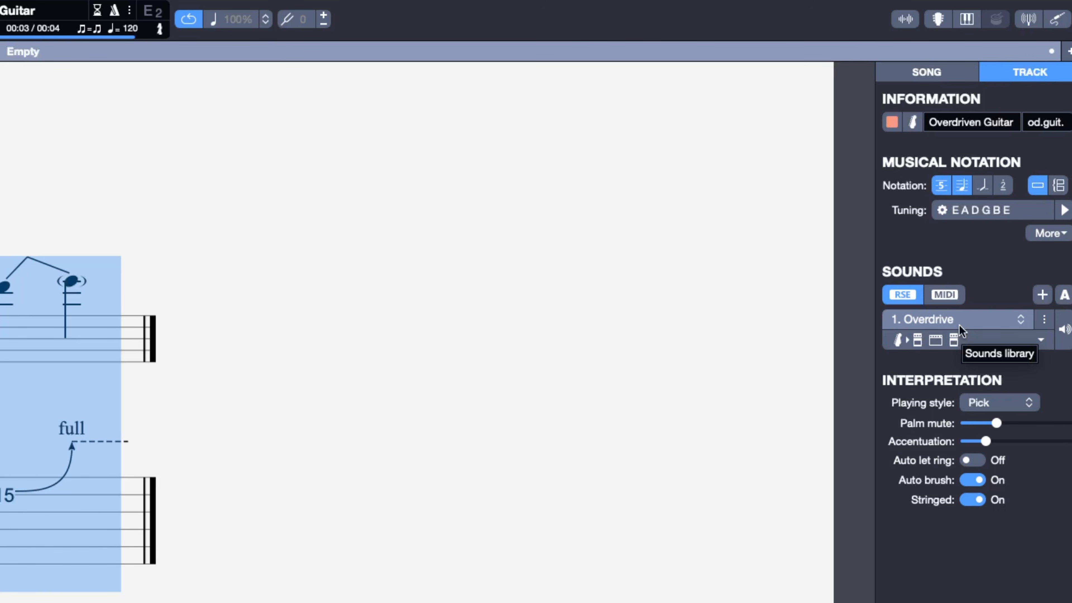
key("space")
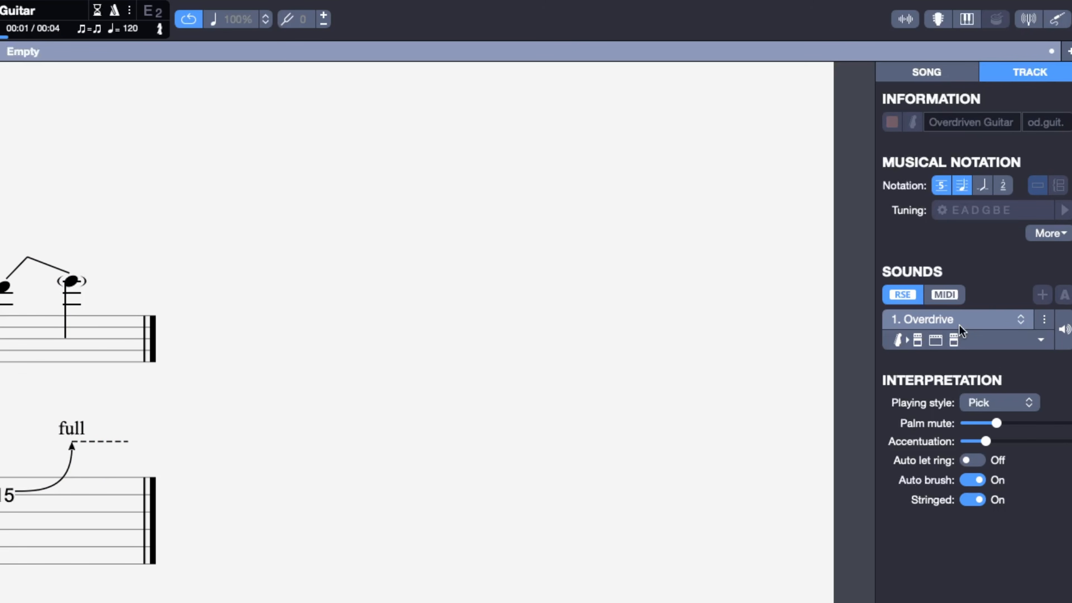
left_click(959, 326)
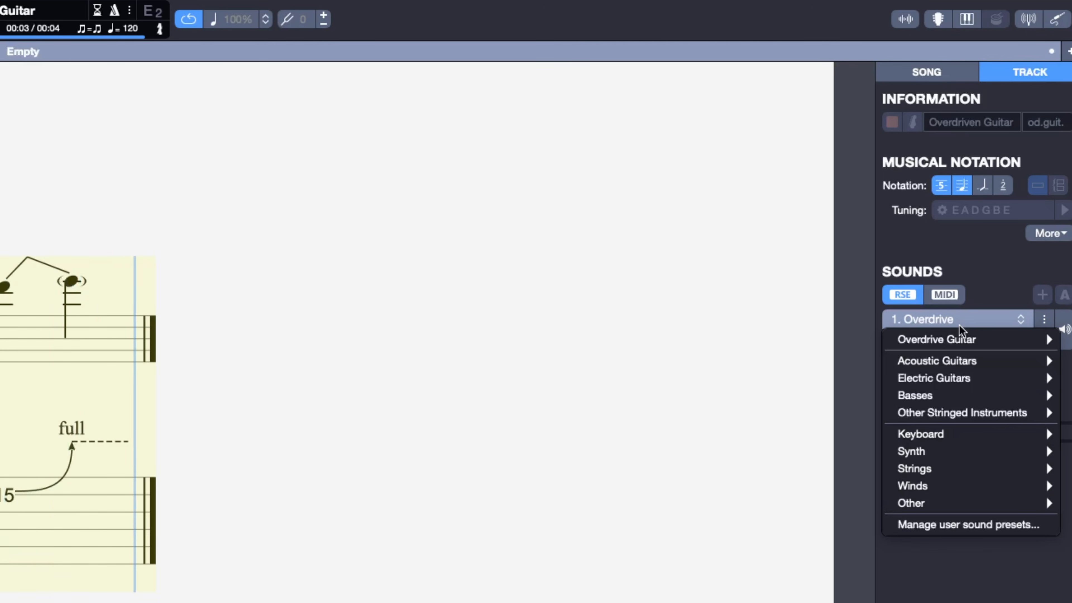
mouse_move(959, 379)
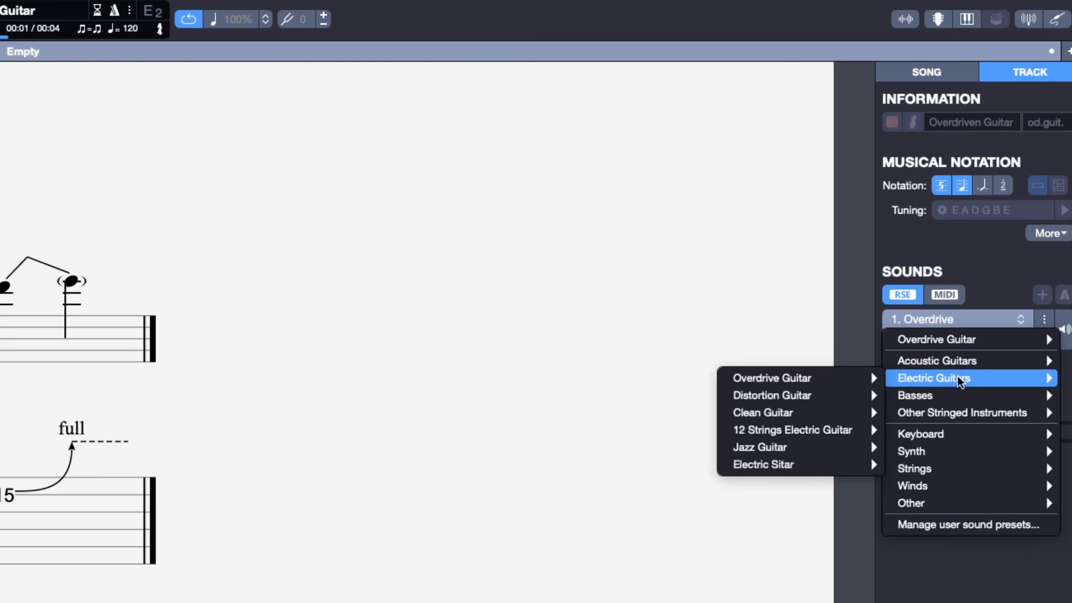
mouse_move(804, 384)
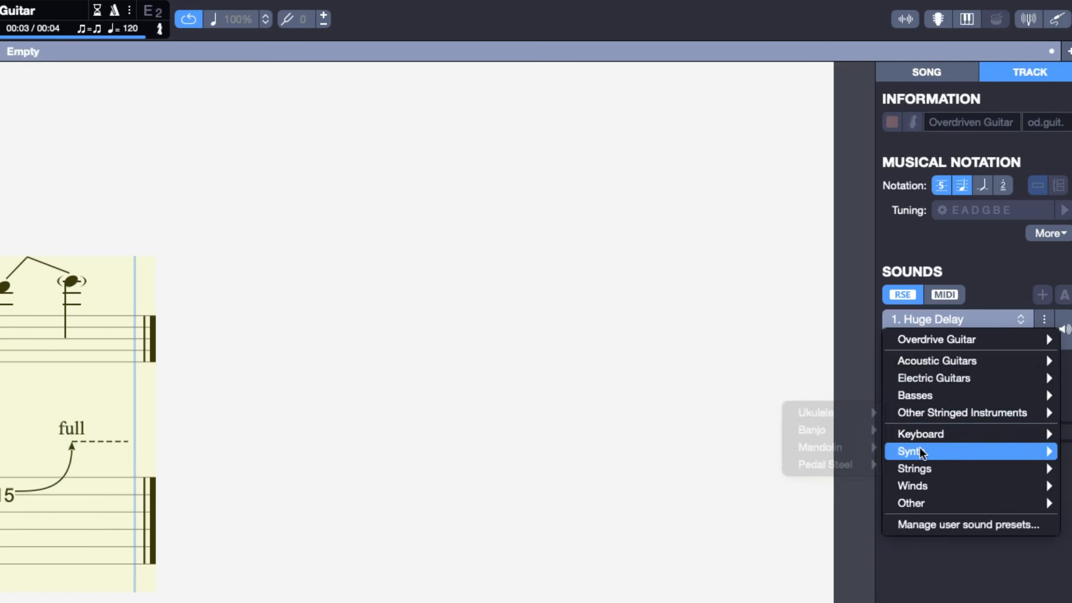
mouse_move(903, 380)
mouse_move(854, 381)
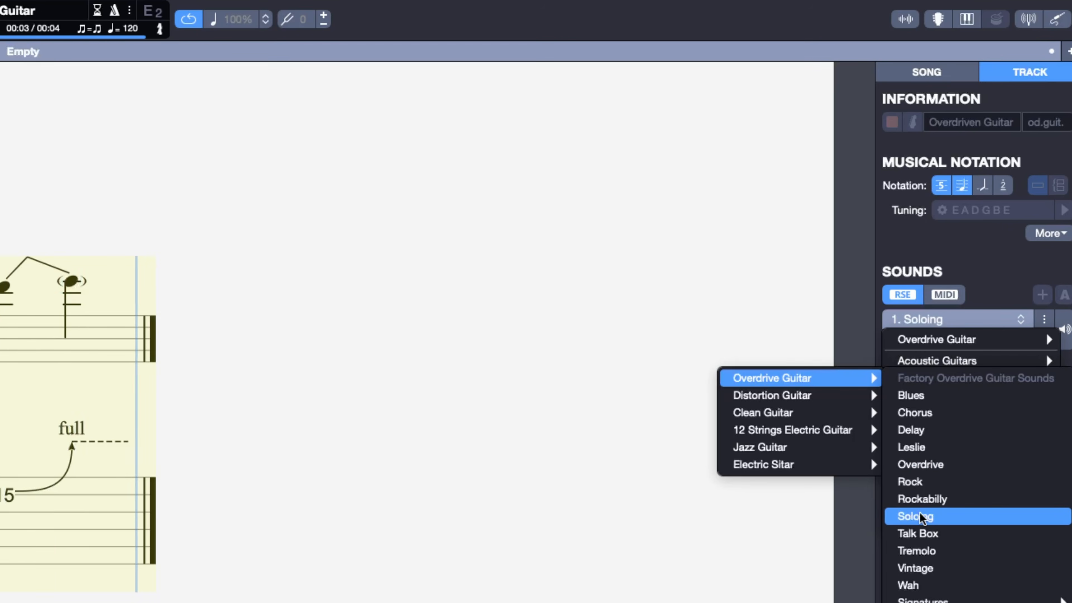
mouse_move(843, 407)
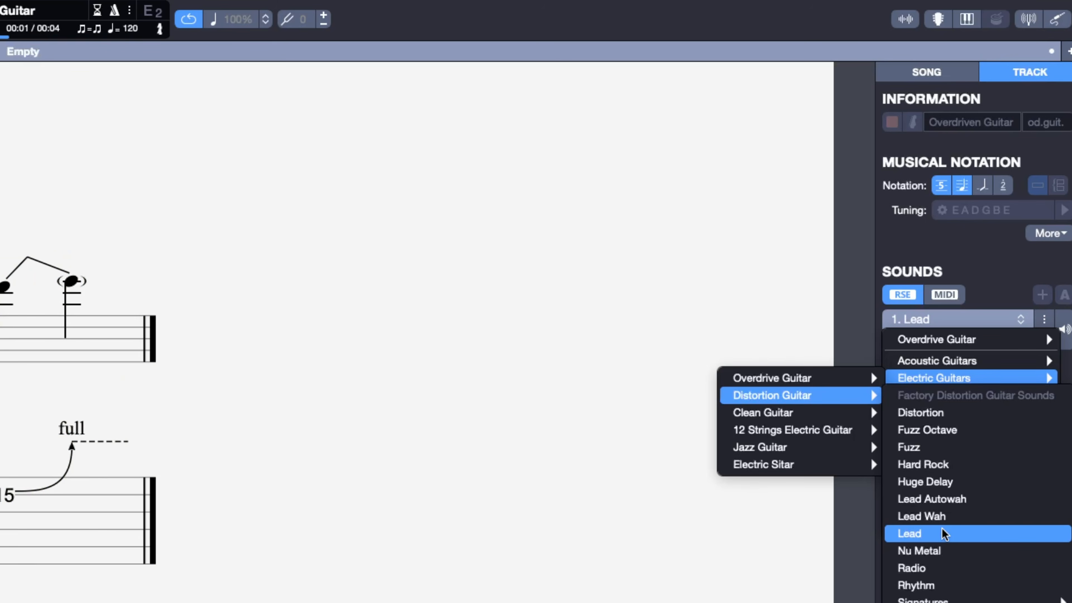
left_click(943, 533)
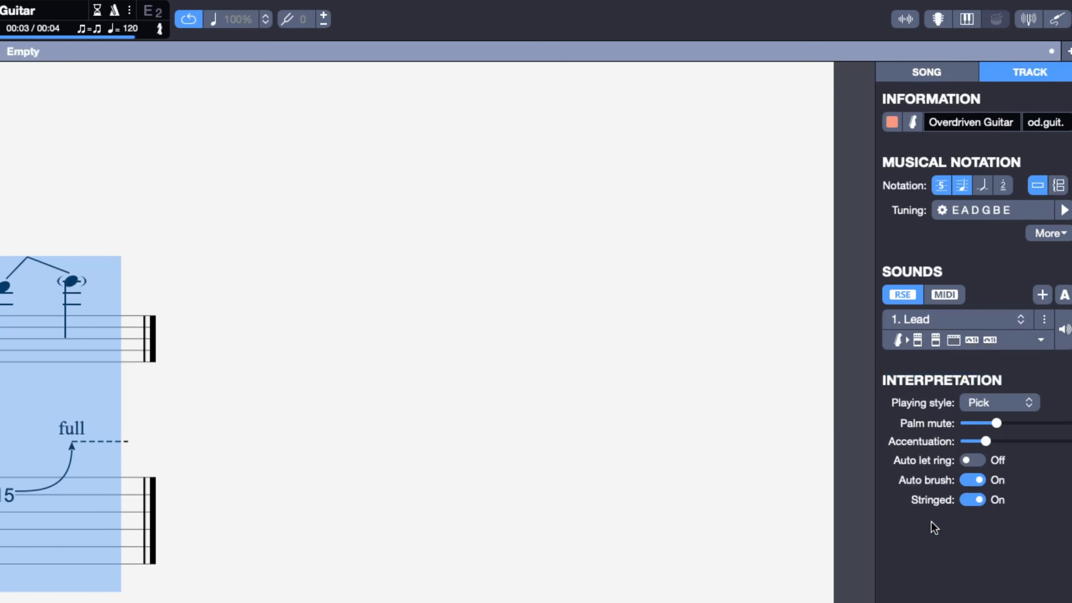
Expand the Lead sound's details, start playback and set the soundbank to the electric guitar Angus
left_click(964, 343)
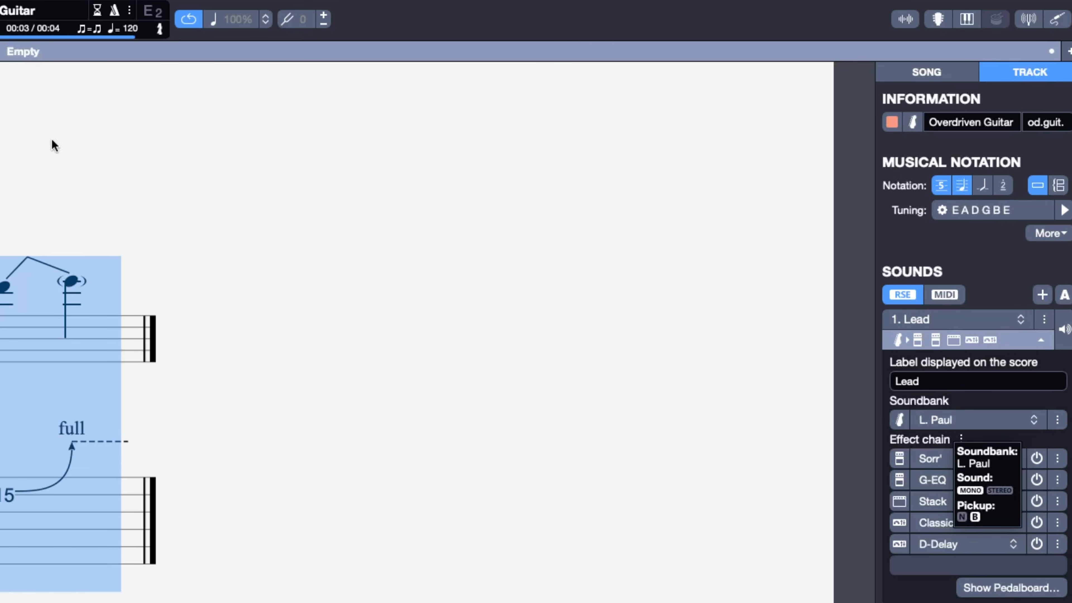
key("space")
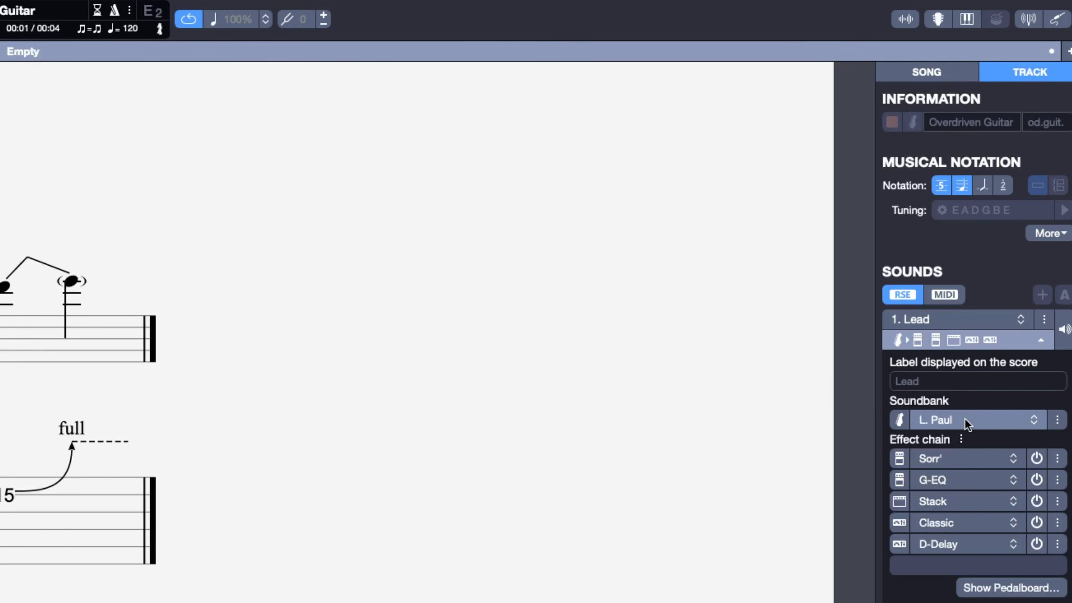
left_click(965, 421)
mouse_move(965, 441)
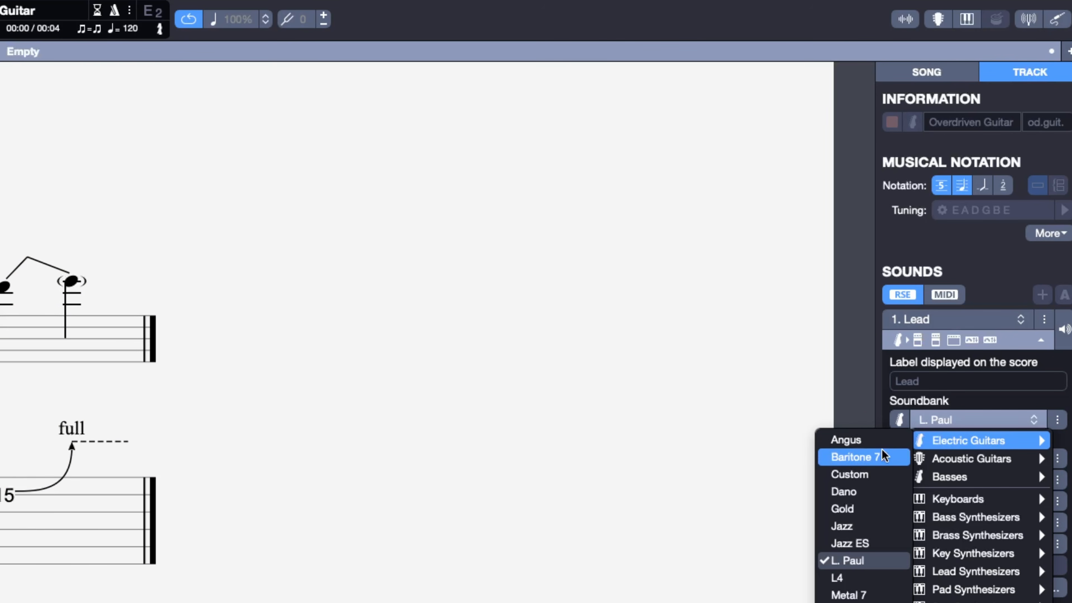
left_click(865, 446)
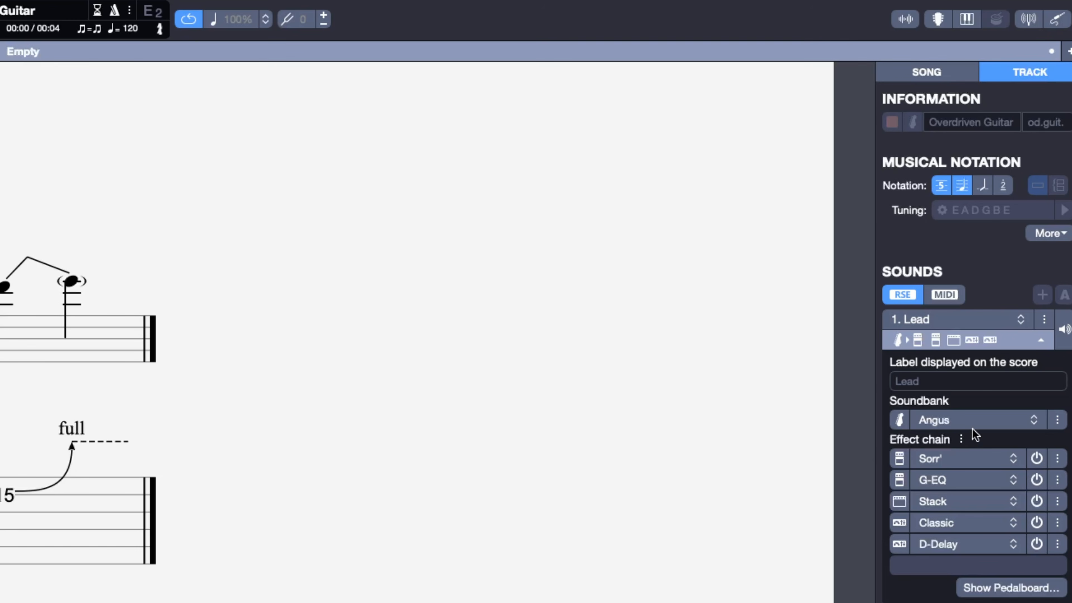
Switch the Lead sound's soundbank to the electric guitar Satch
left_click(968, 333)
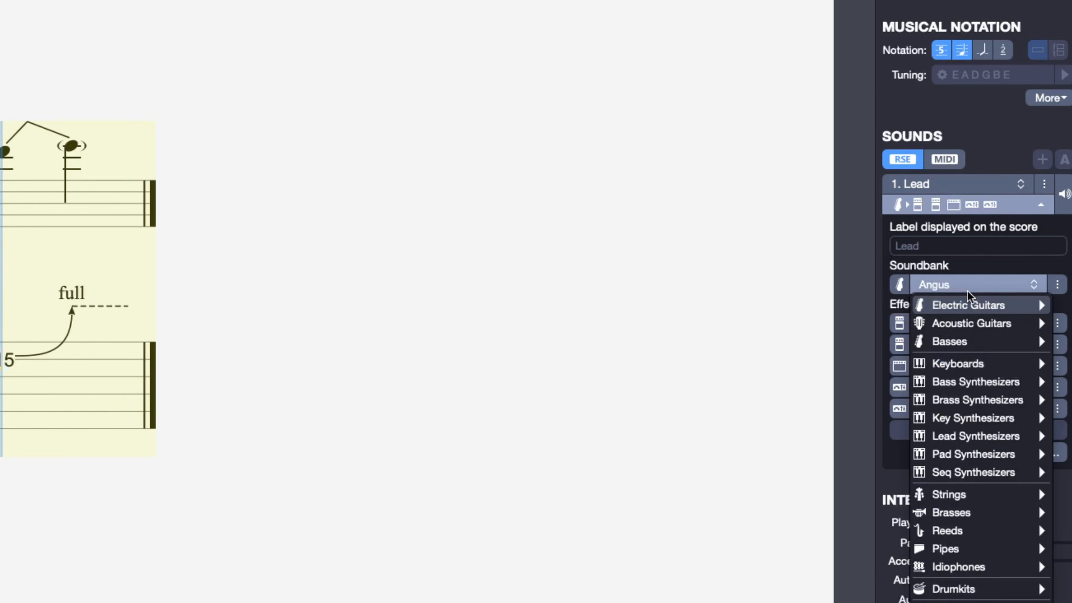
mouse_move(966, 347)
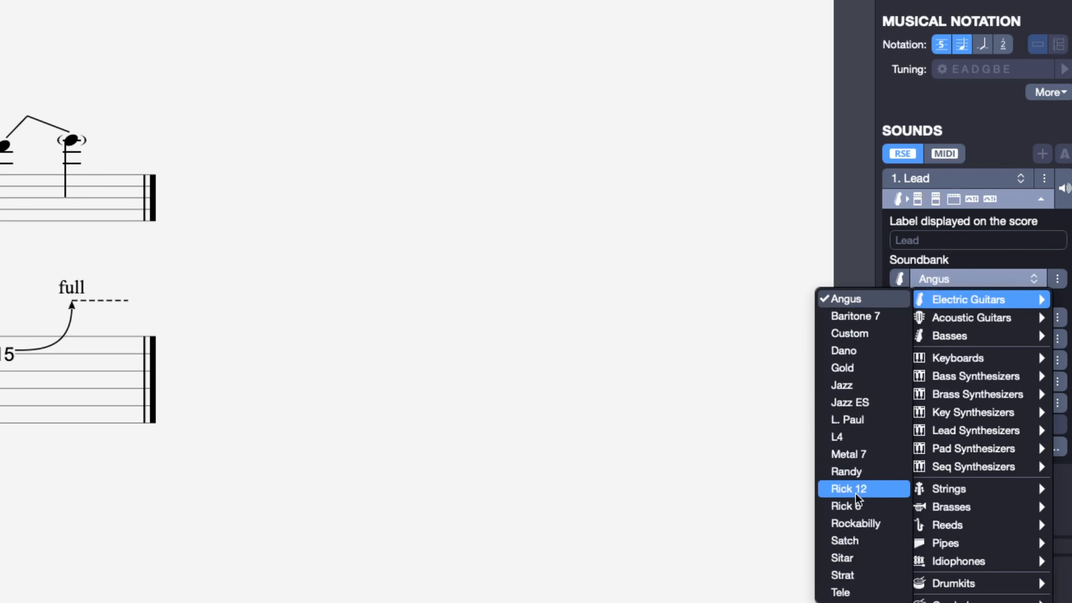
left_click(857, 540)
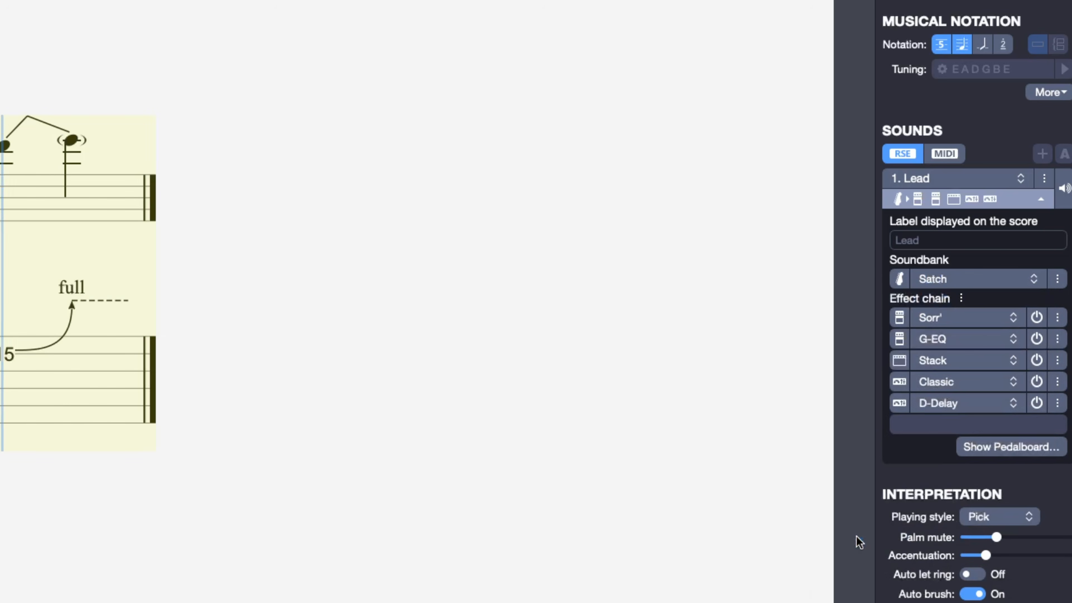
Change the Lead sound's soundbank to the electric guitar Tele
left_click(997, 282)
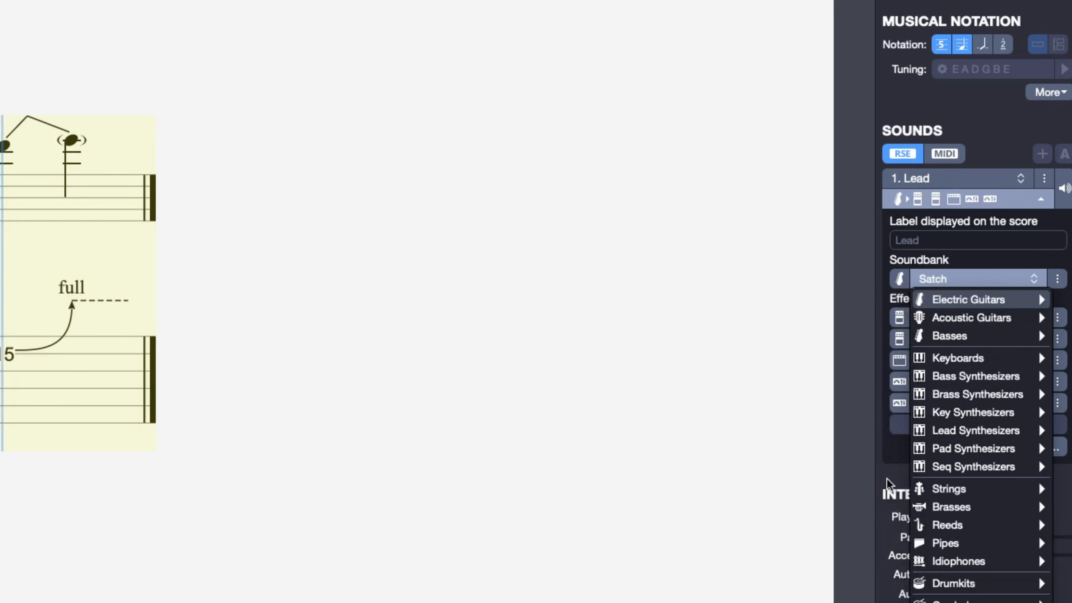
mouse_move(971, 299)
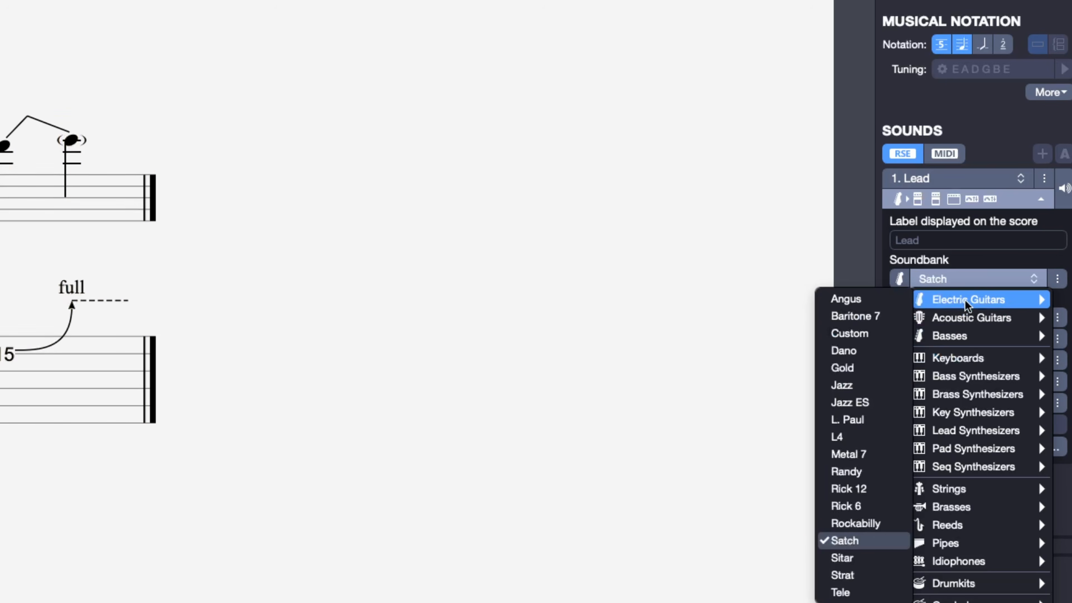
left_click(849, 592)
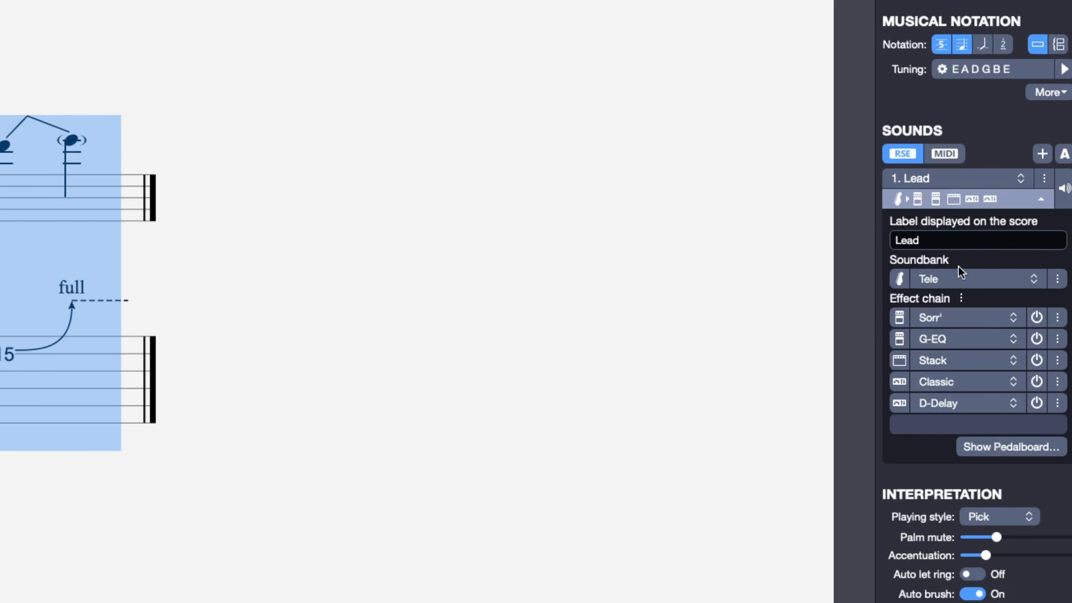
Start playback and set the Tele soundbank's pickup position to Neck
left_click(902, 280)
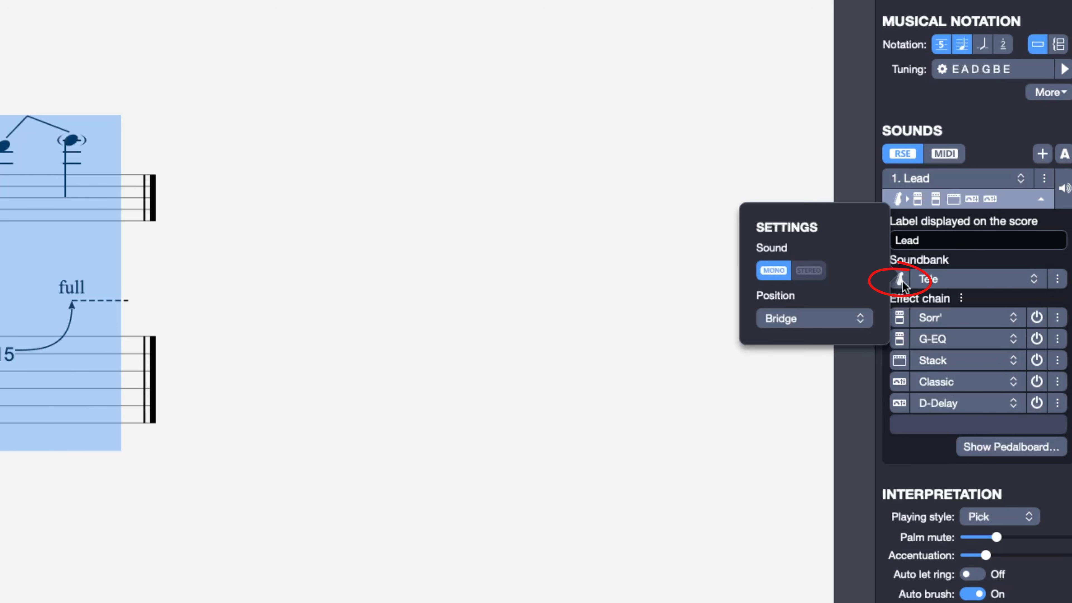
left_click(902, 281)
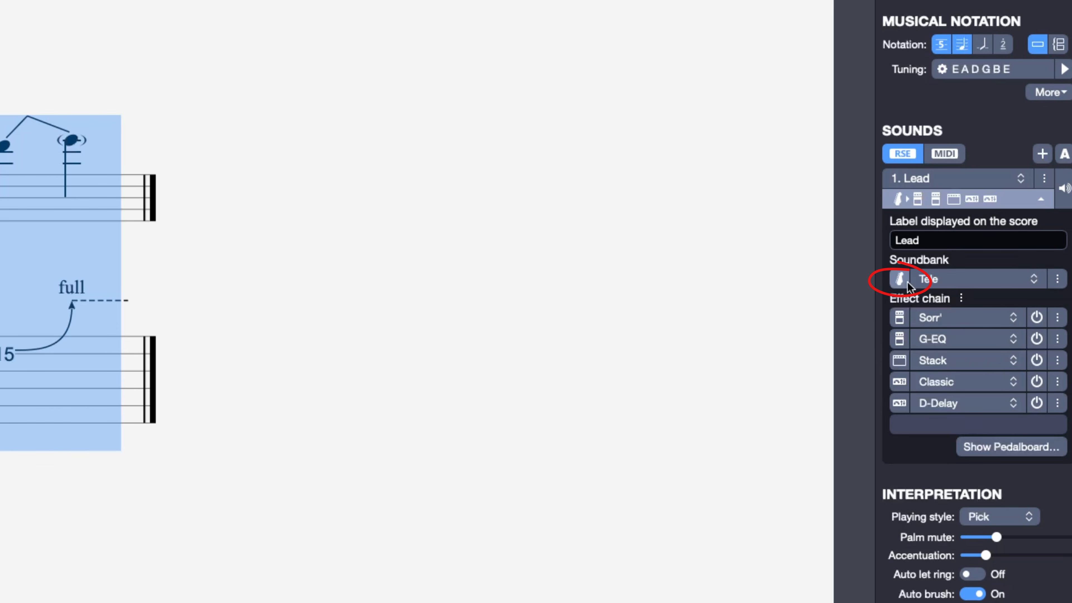
key("space")
left_click(901, 281)
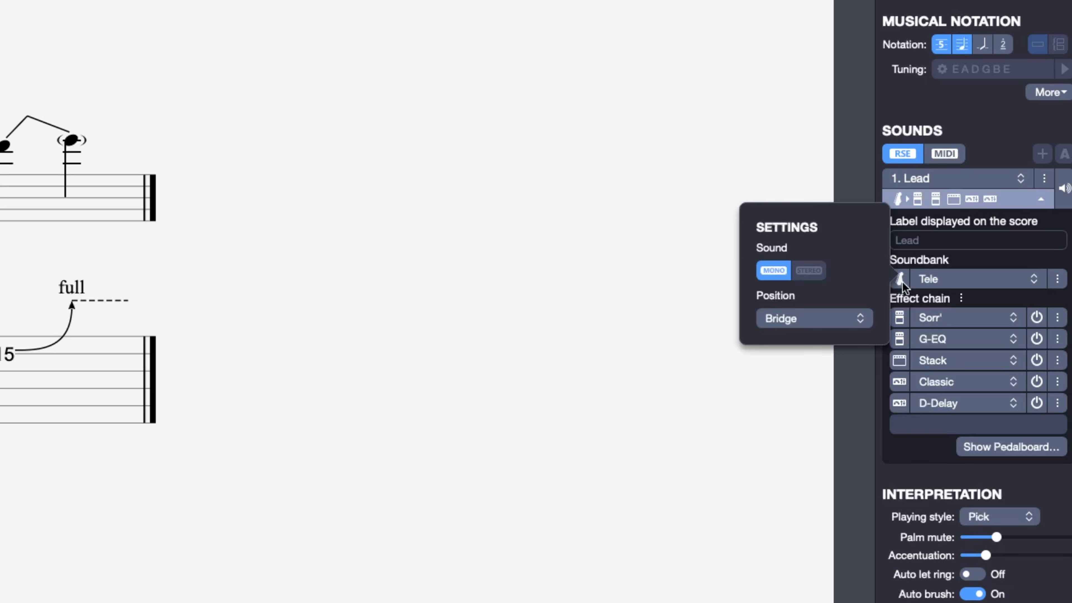
left_click(854, 316)
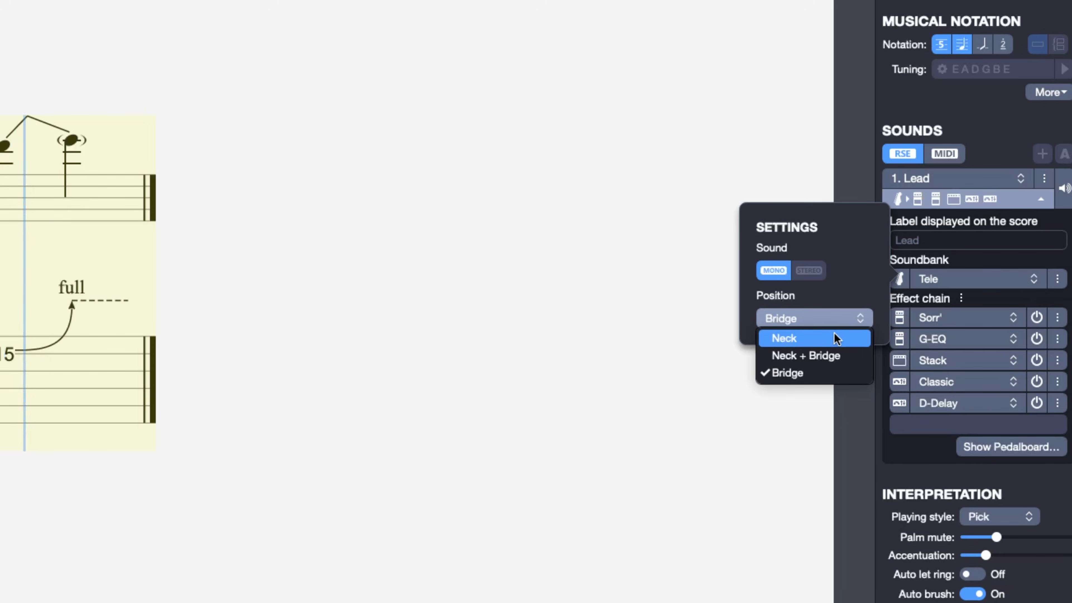
left_click(835, 337)
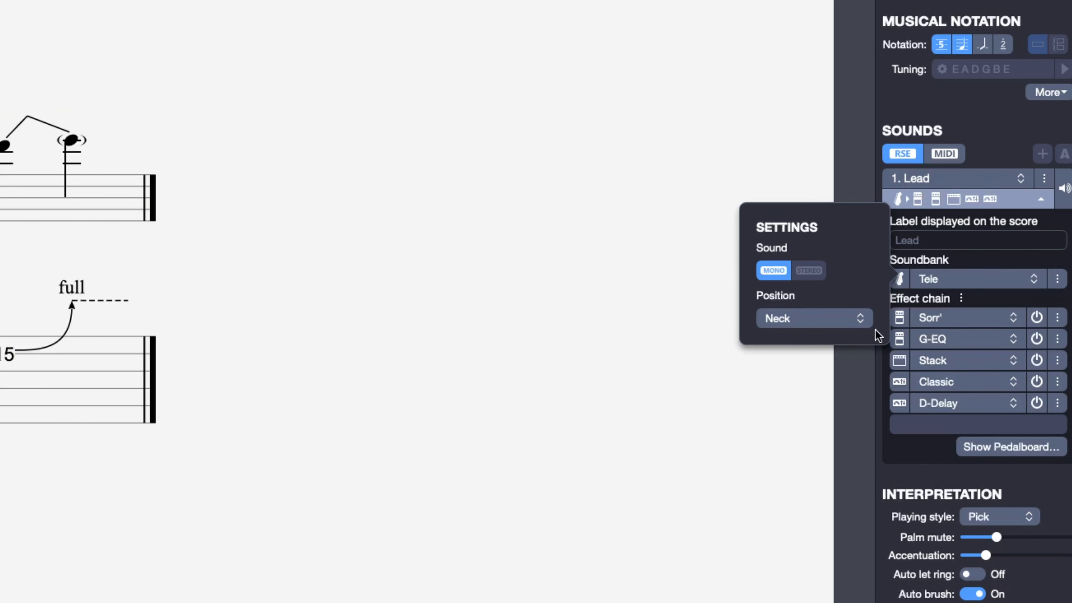
Set the soundbank to the electric guitar Satch with its pickup position at Neck + Bridge
left_click(974, 281)
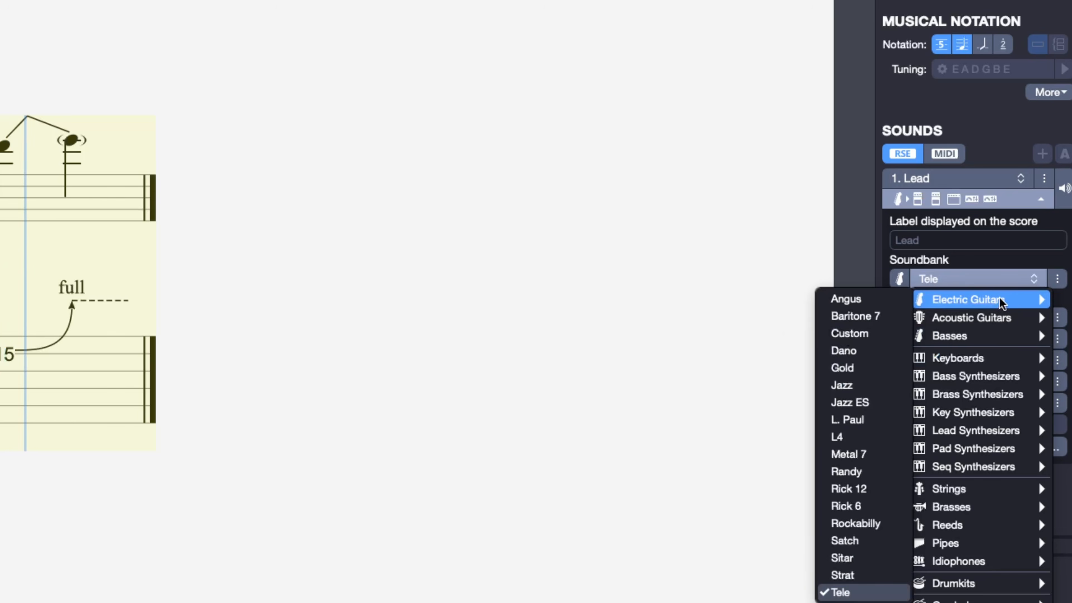
left_click(857, 544)
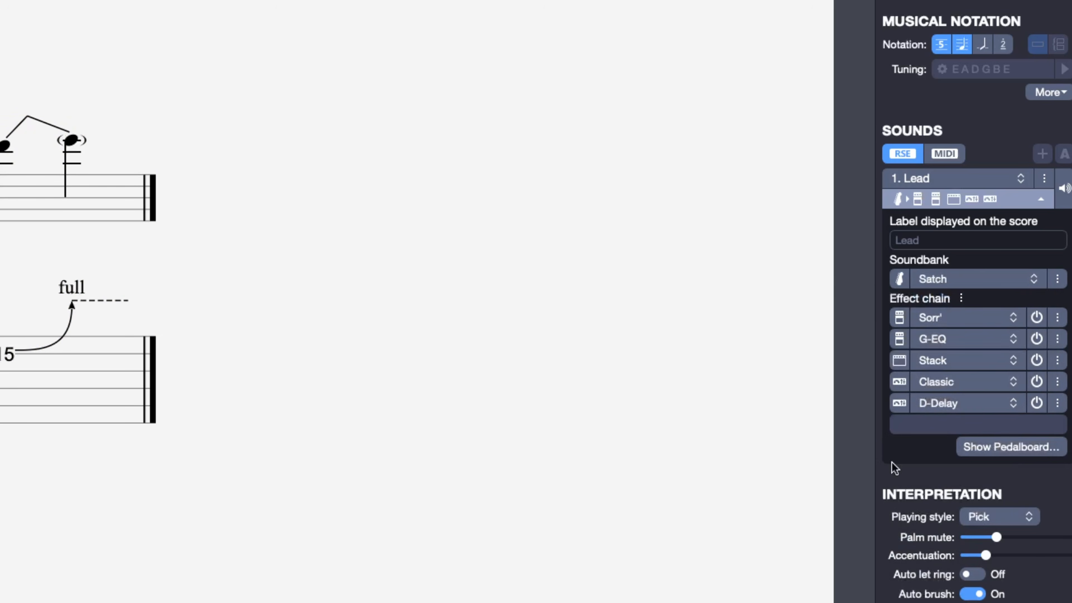
left_click(901, 285)
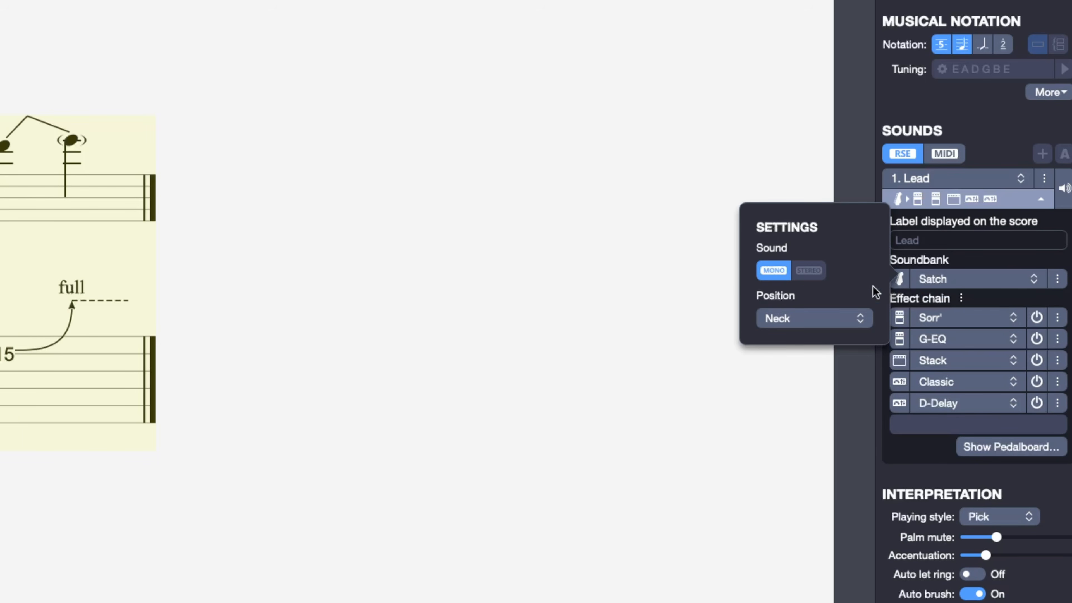
left_click(820, 318)
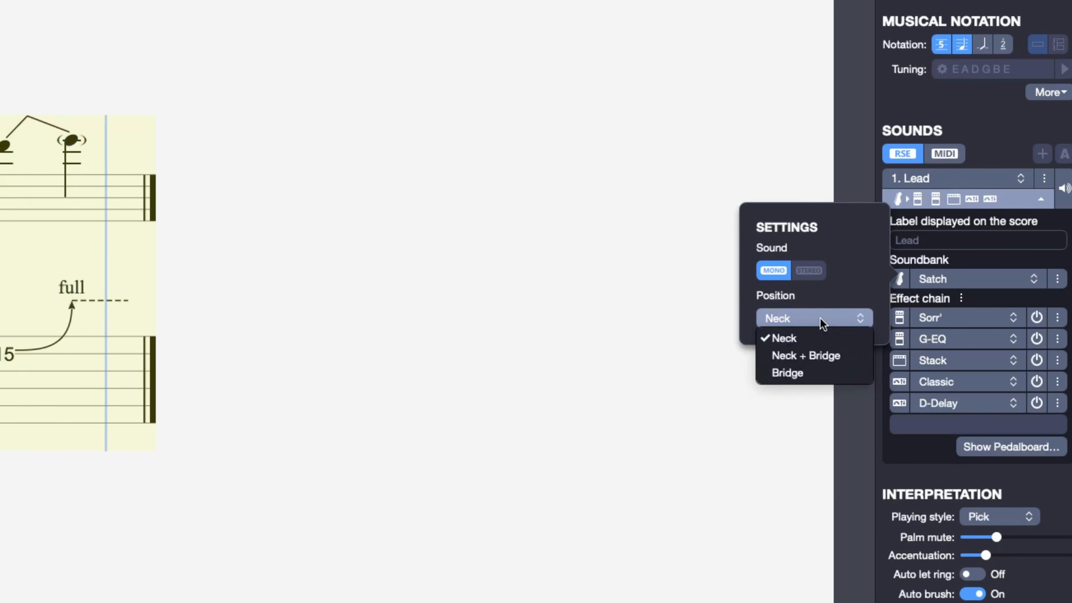
left_click(821, 359)
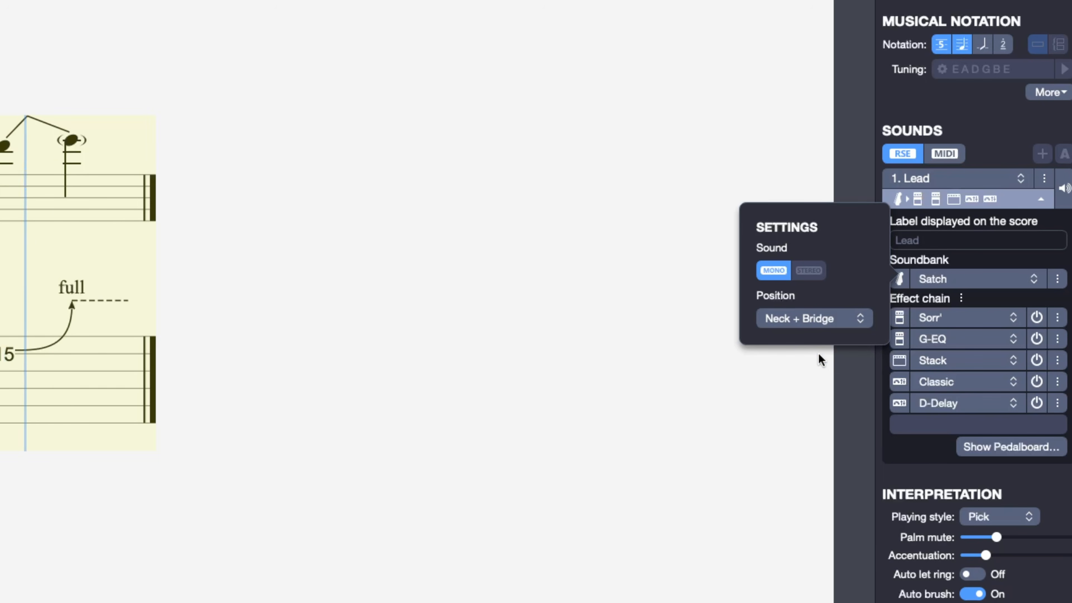
Set the Satch soundbank's pickup position to Bridge and close its settings
left_click(822, 327)
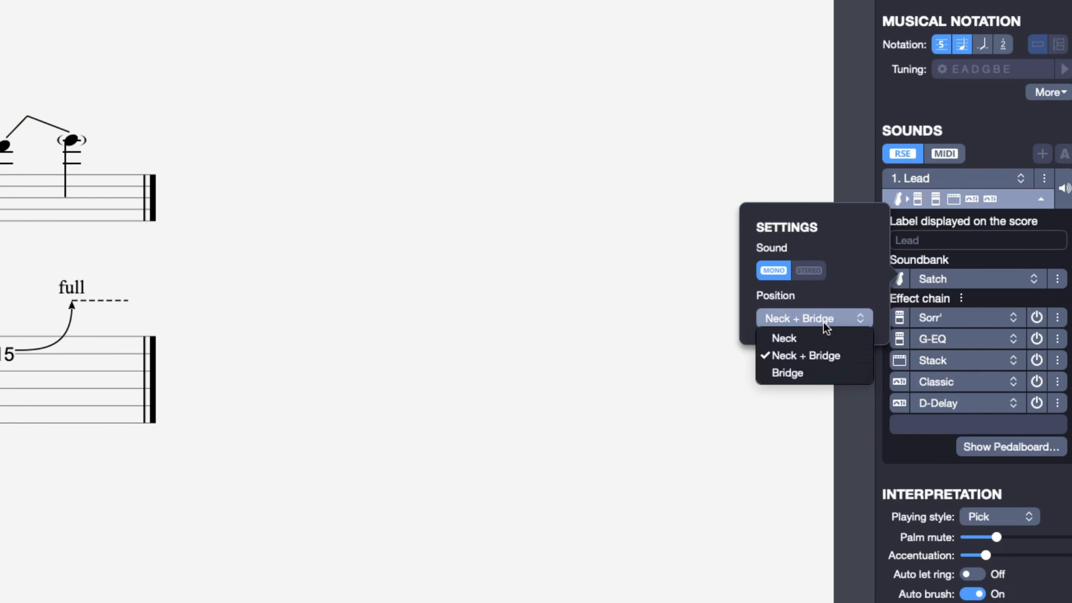
left_click(816, 373)
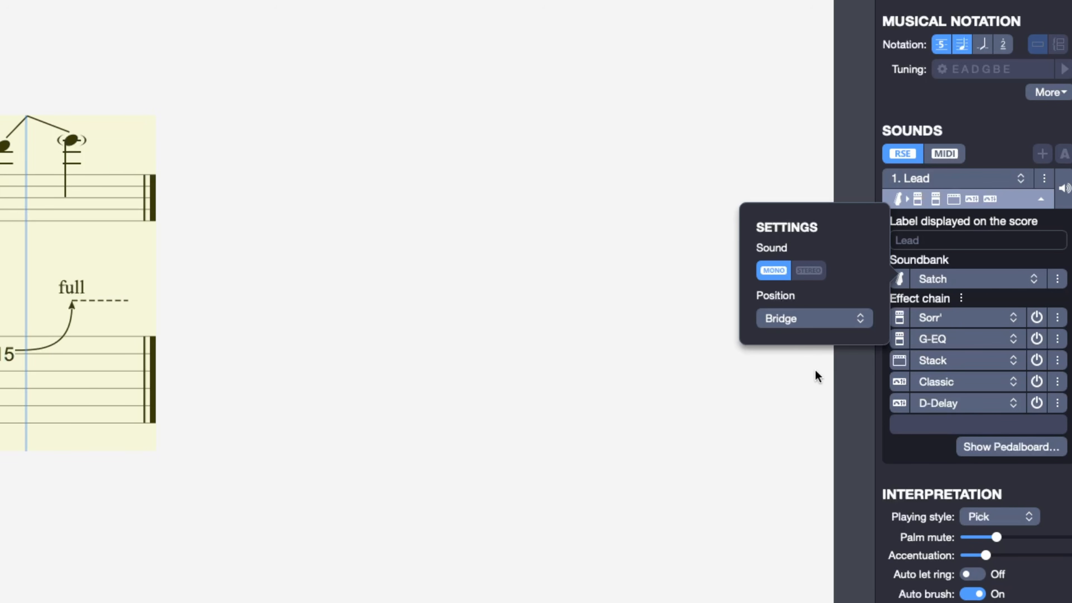
left_click(449, 333)
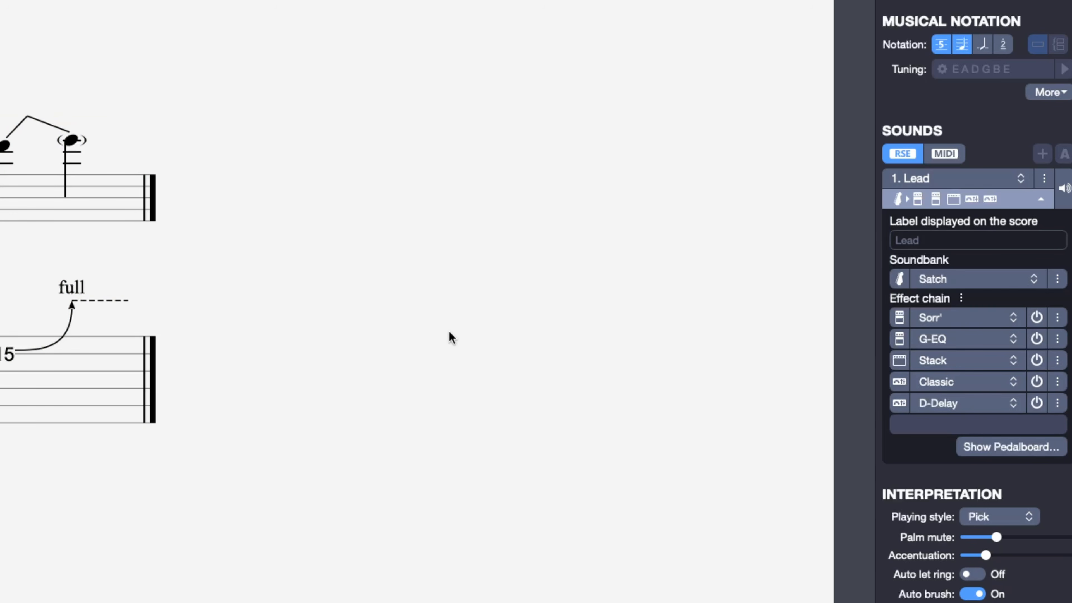
Stop playback, look over the effect types offered for the Sorr' compressor slot, and open the G-EQ pedal's settings
key("space")
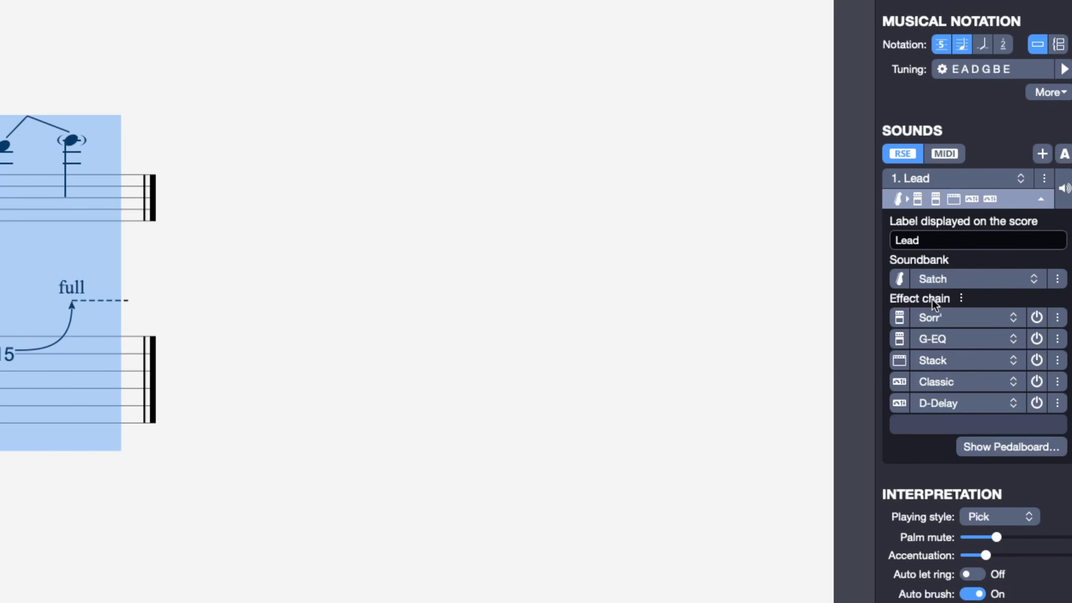
left_click(1014, 319)
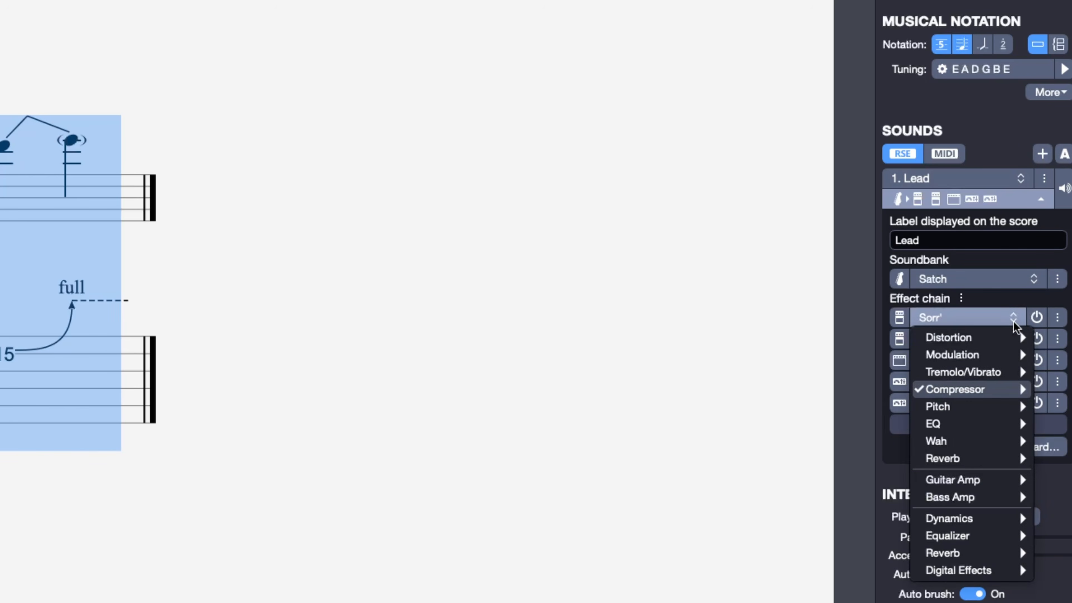
left_click(1013, 322)
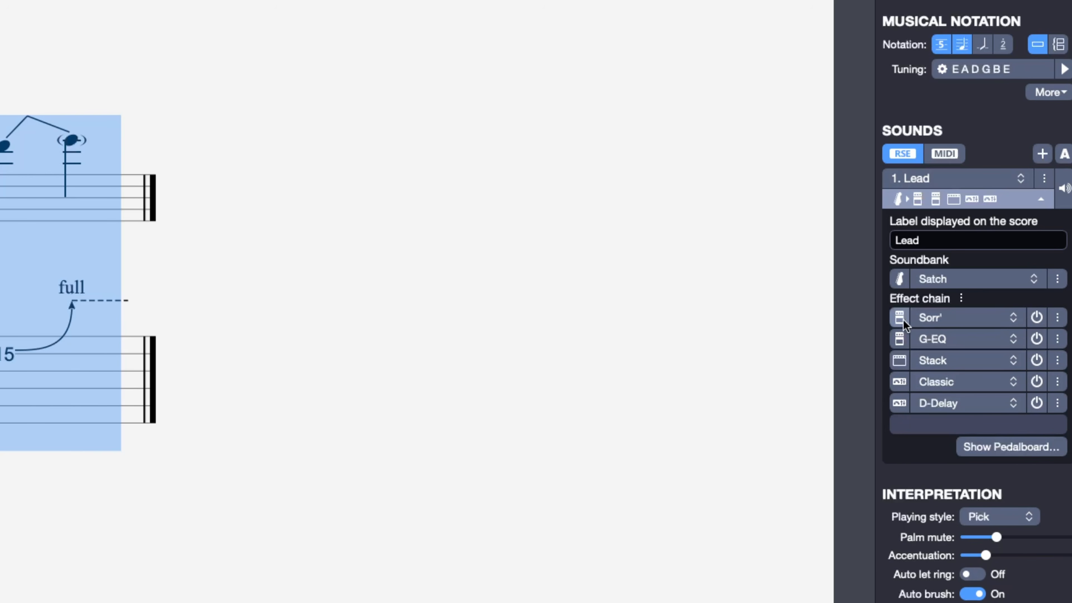
mouse_move(899, 319)
mouse_move(898, 339)
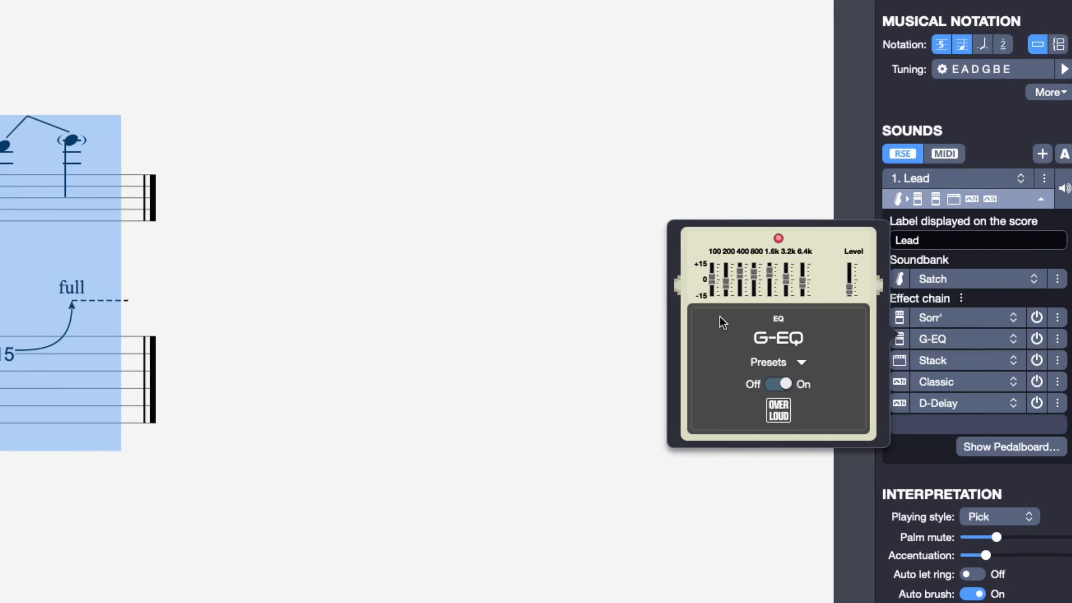
Lower the 1.6k band of the G-EQ pedal while the riff plays and close its settings
key("space")
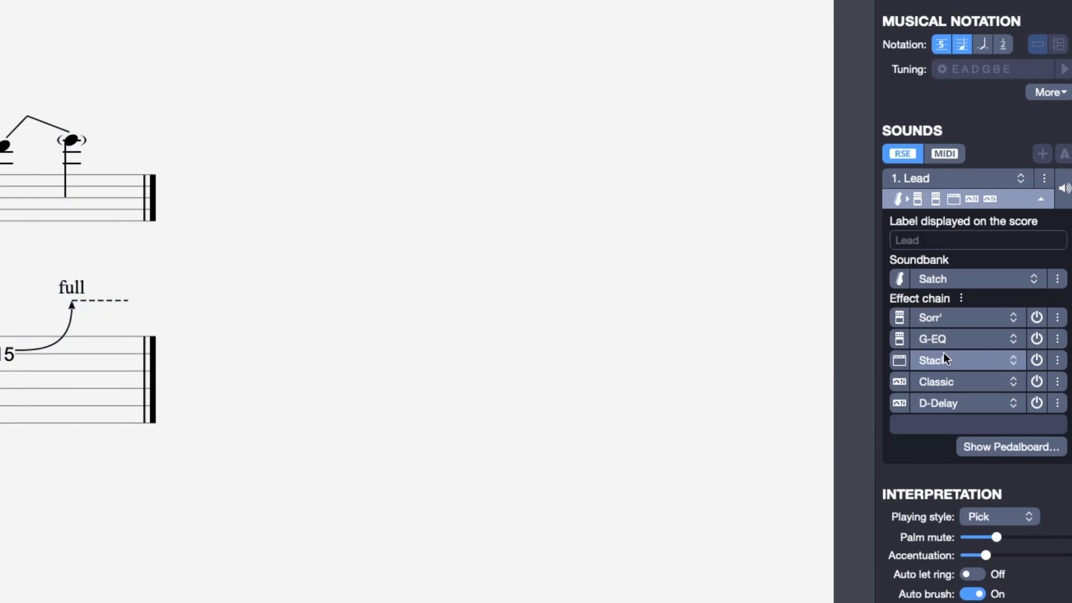
left_click(897, 342)
mouse_move(769, 272)
left_mouse_down()
mouse_move(769, 288)
mouse_move(741, 276)
mouse_move(766, 281)
left_mouse_up()
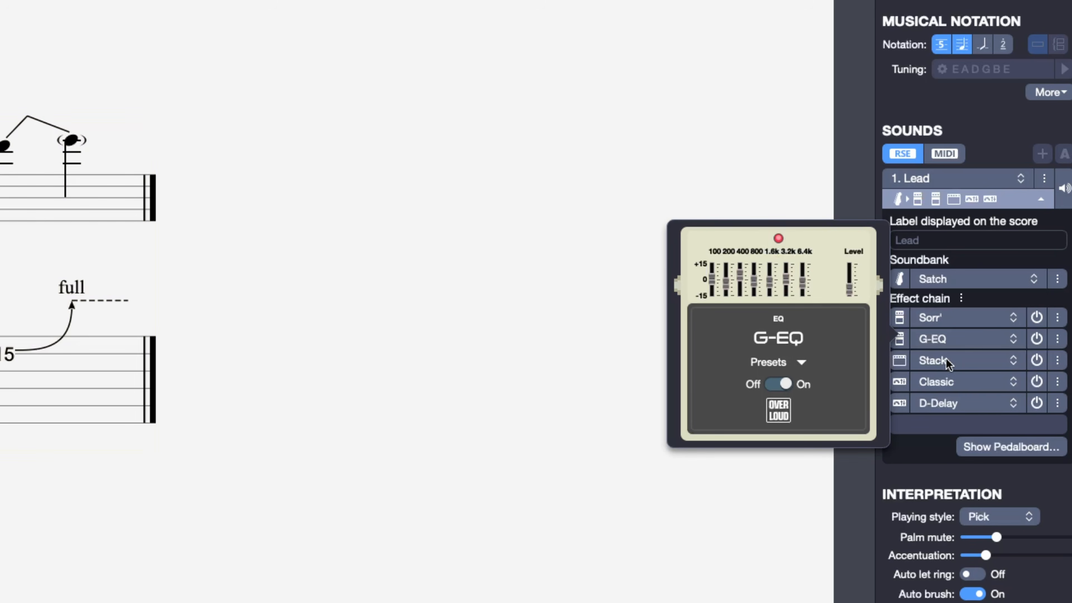
left_click(778, 210)
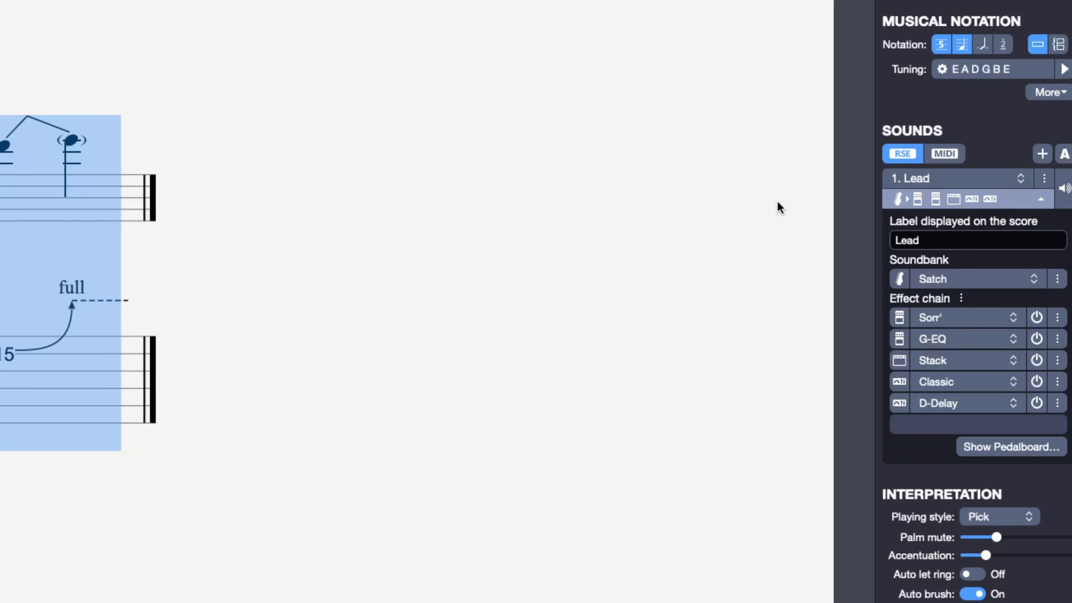
Inspect the Stack amp, replace it with the Modern guitar amp during playback, and look over the new amp's presets
left_click(901, 361)
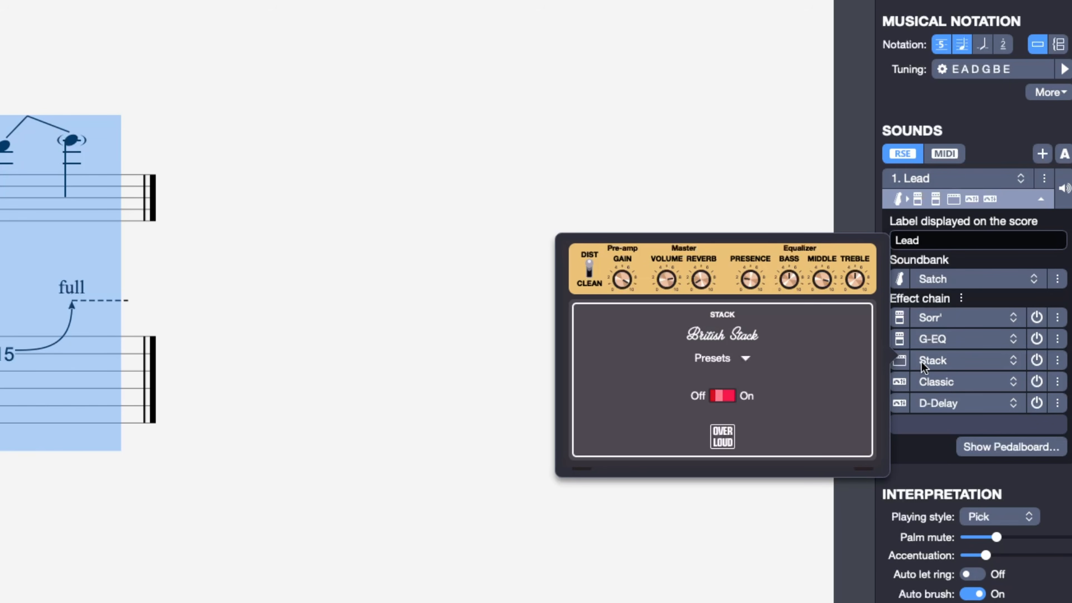
key("Escape")
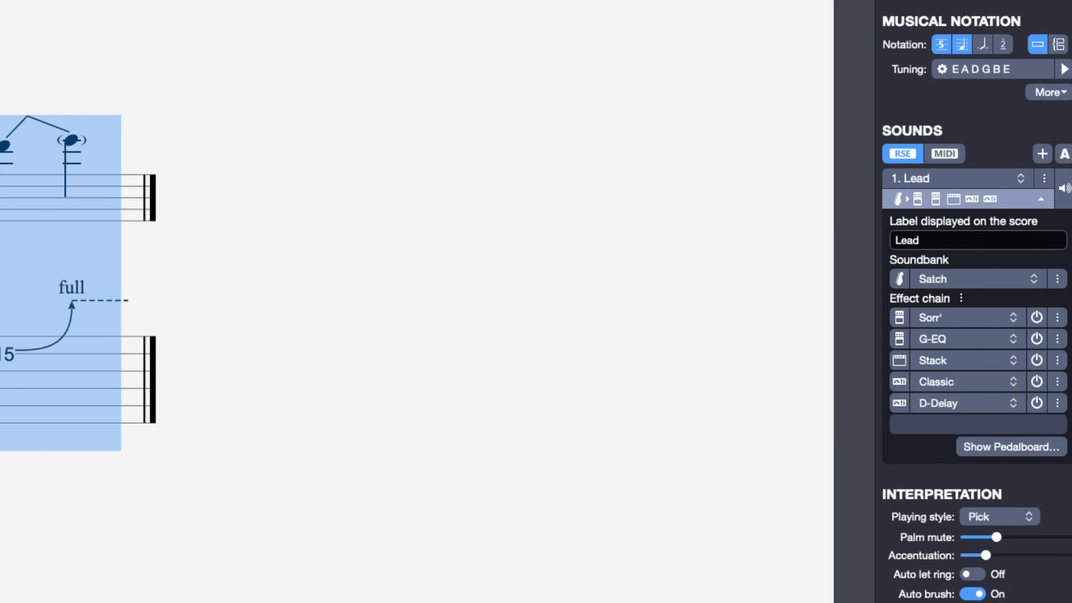
key("space")
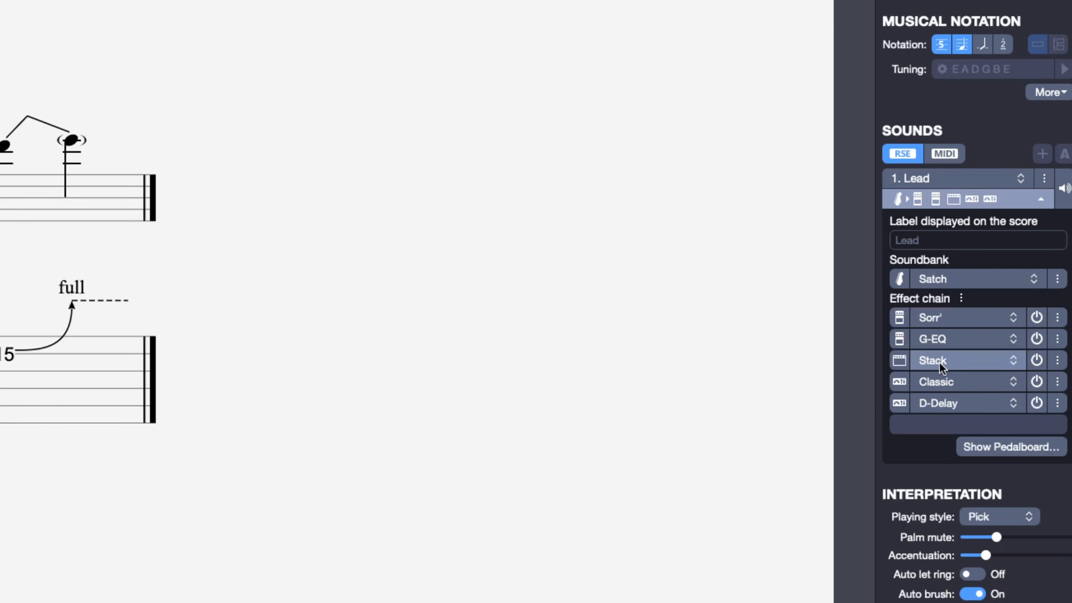
left_click(933, 365)
mouse_move(943, 524)
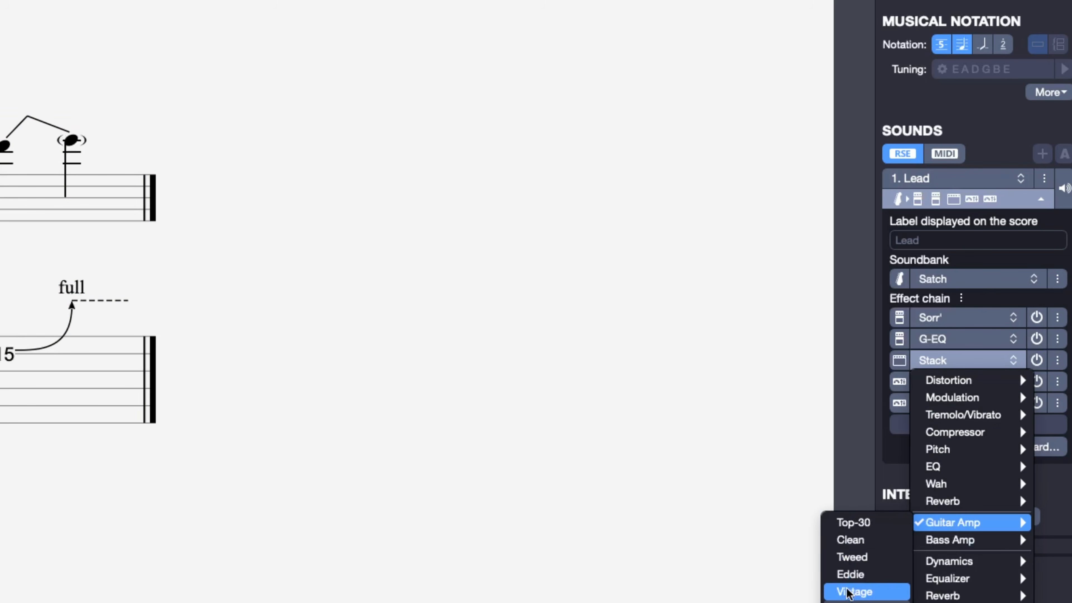
left_click(857, 602)
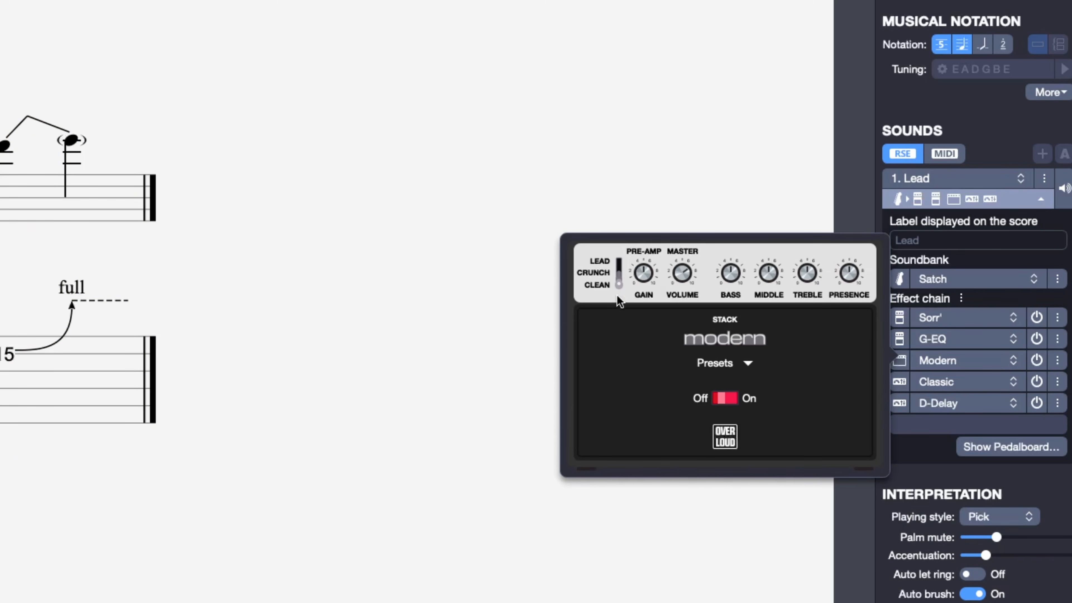
left_click(730, 365)
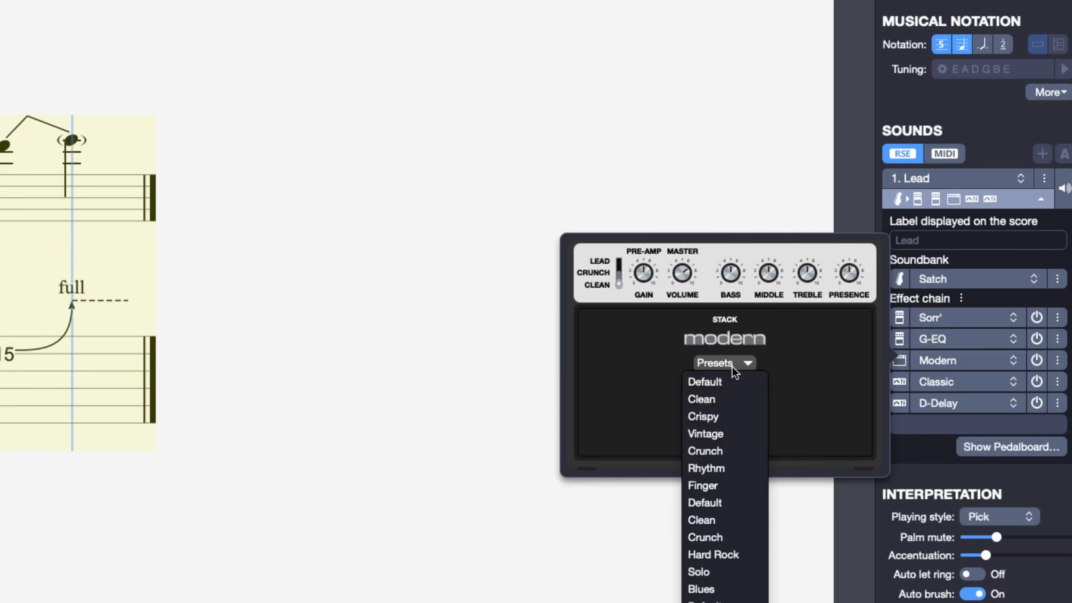
left_click(665, 351)
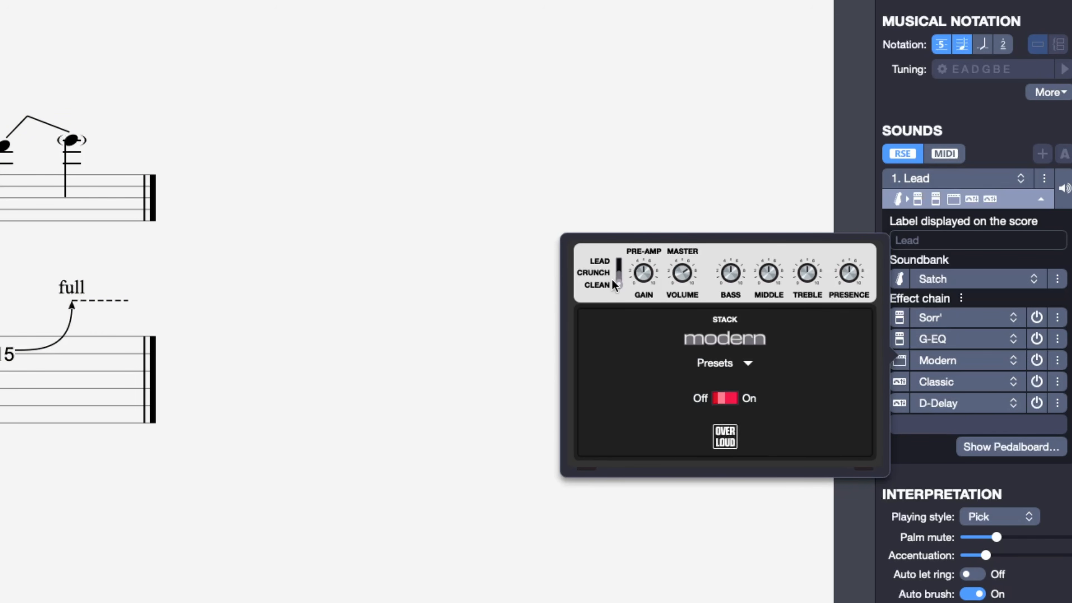
Switch the Modern amp to its Lead channel, lower its Middle and raise its Presence
left_click(619, 259)
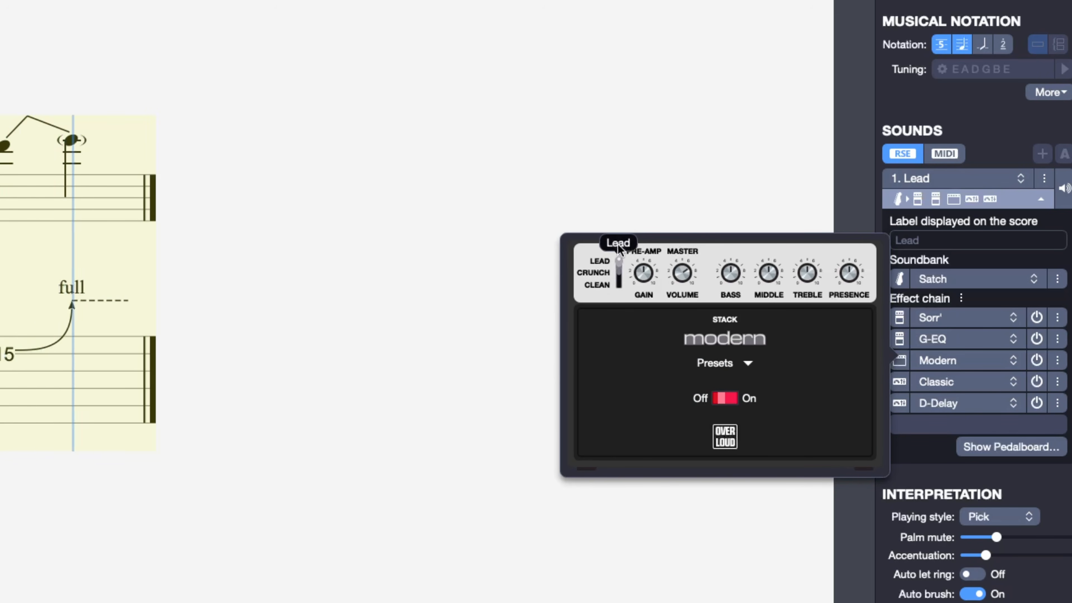
left_click_drag(643, 274, 654, 250)
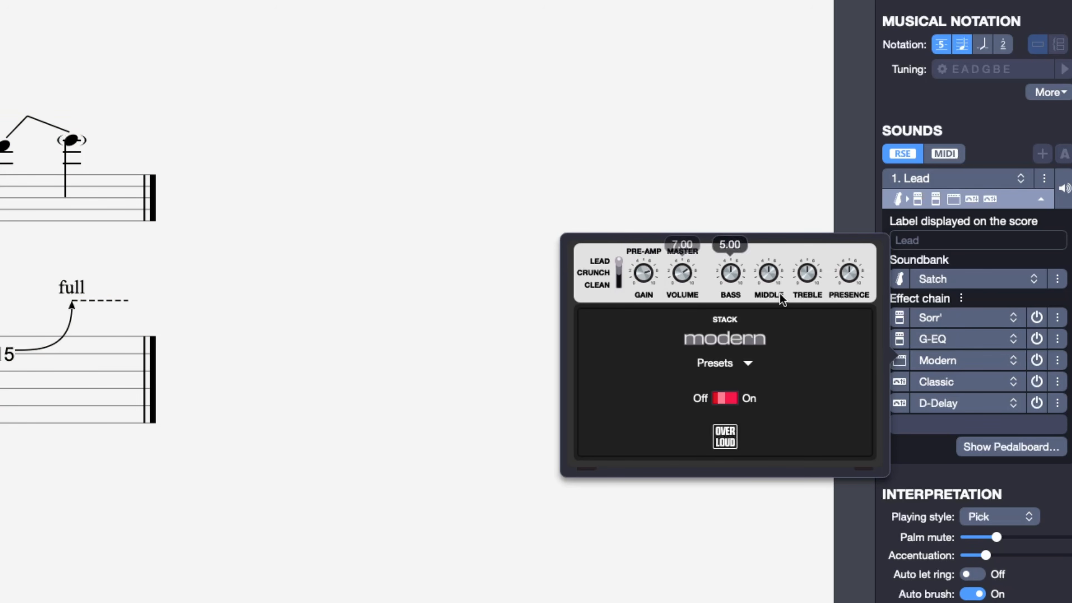
left_click_drag(775, 282, 772, 298)
left_click_drag(852, 277, 853, 252)
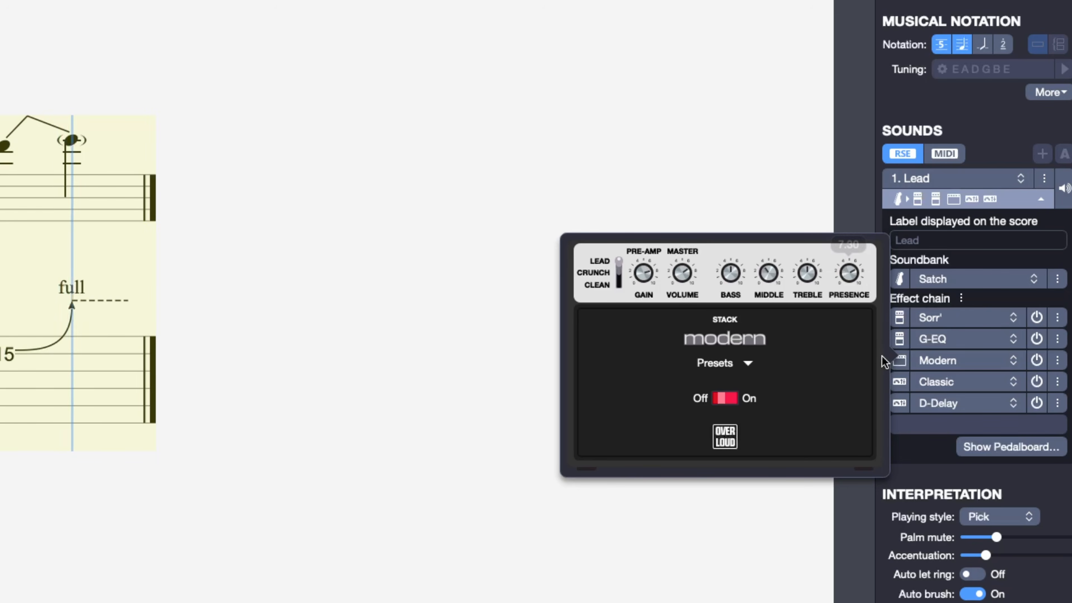
Raise the Mix of the D-Delay effect while the riff plays and close its settings
left_click(898, 405)
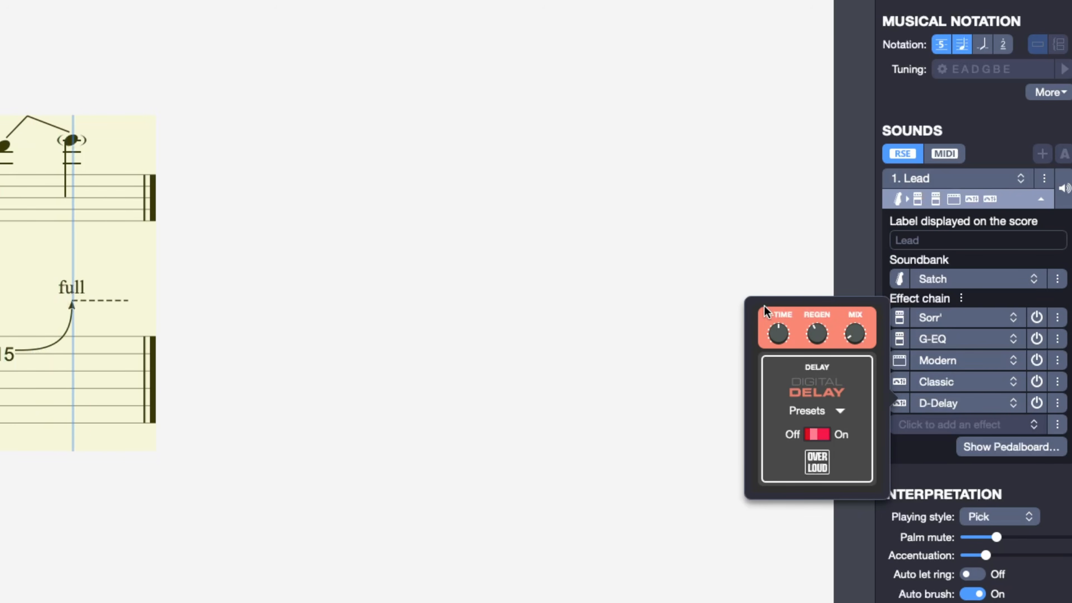
mouse_move(845, 341)
scroll(860, 338, "up", 4)
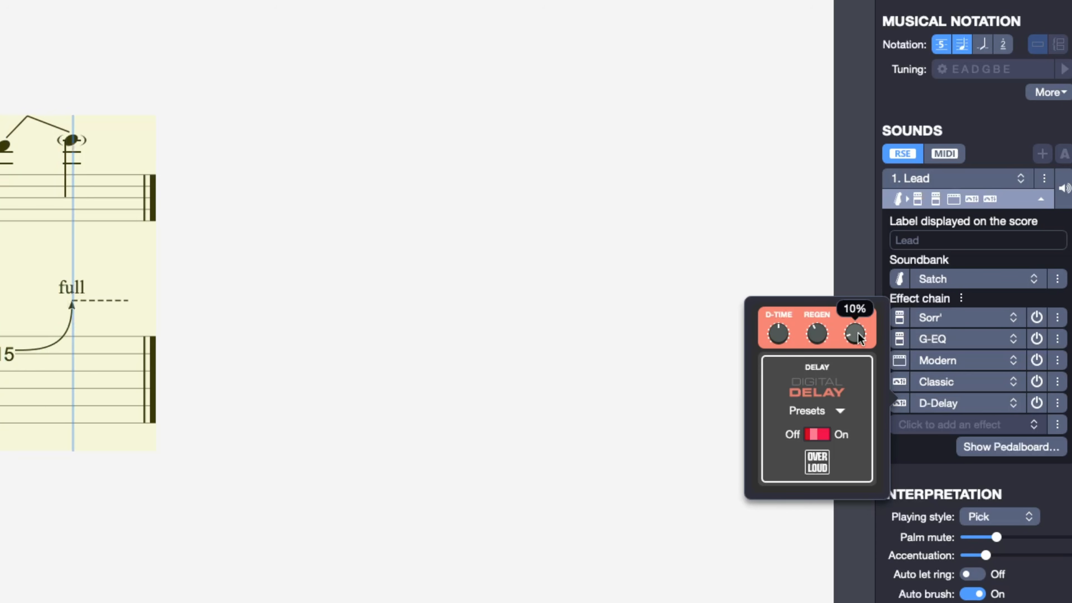
scroll(859, 338, "up", 1)
left_click(700, 269)
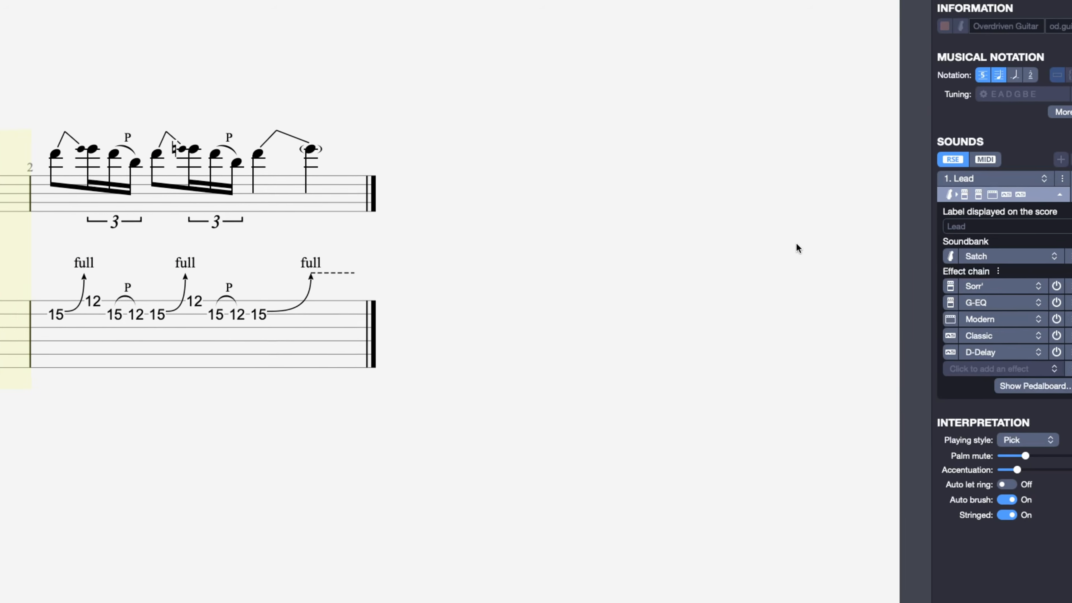
Stop playback, view the Lead sound's full effect chain in an enlarged pedalboard, close it and check the sound's options
key("space")
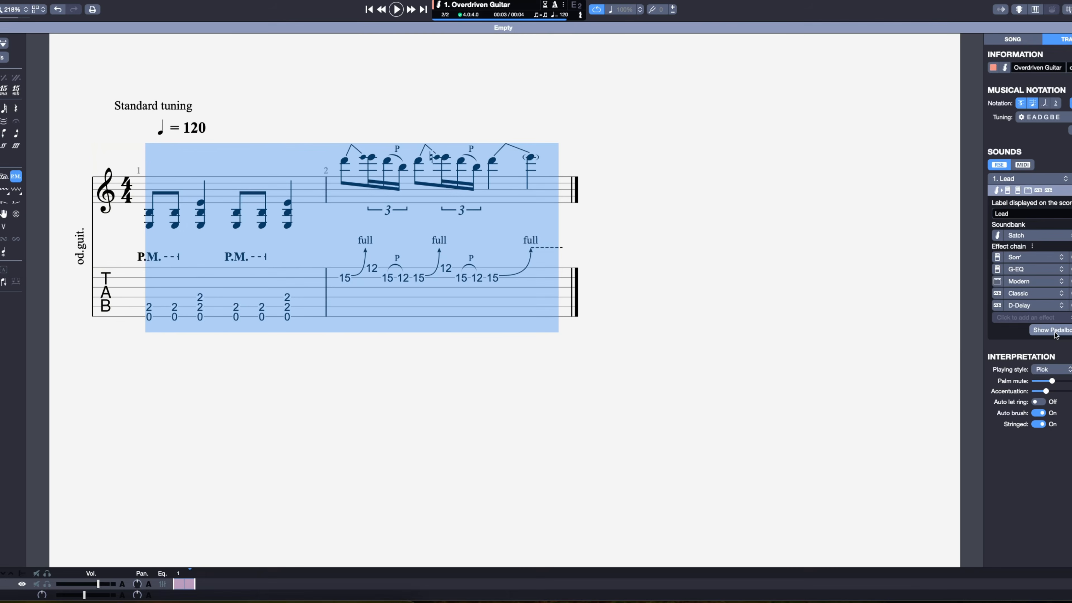
left_click(1053, 330)
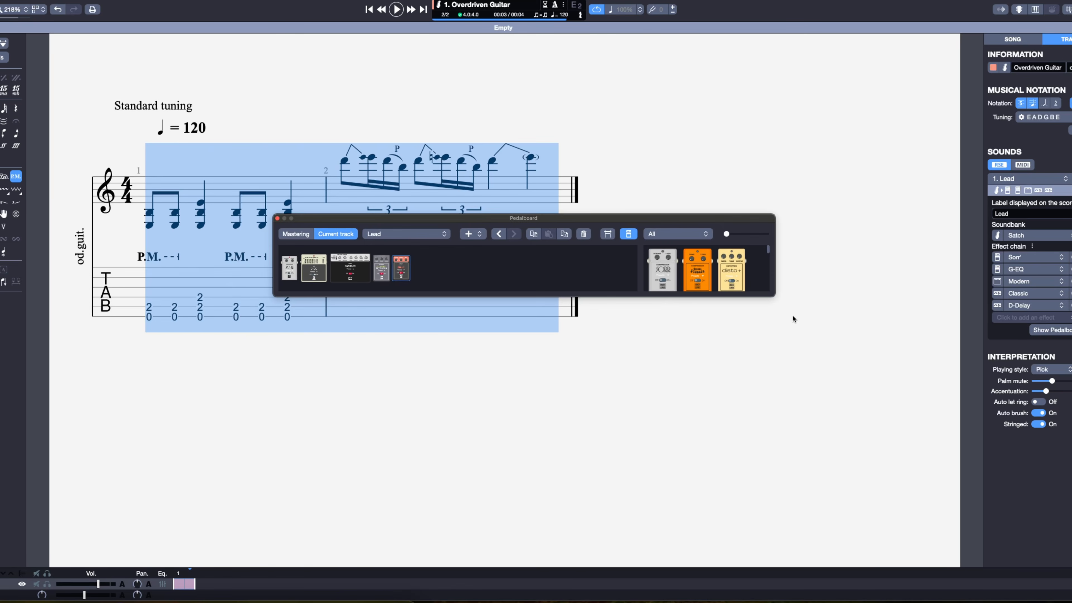
left_click_drag(772, 296, 947, 431)
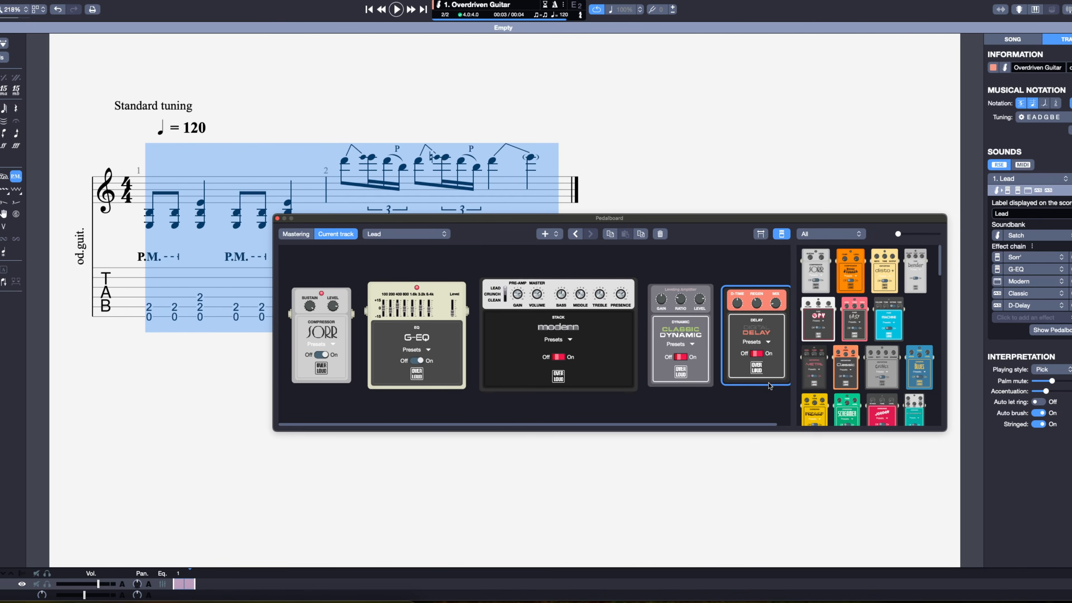
left_click(277, 218)
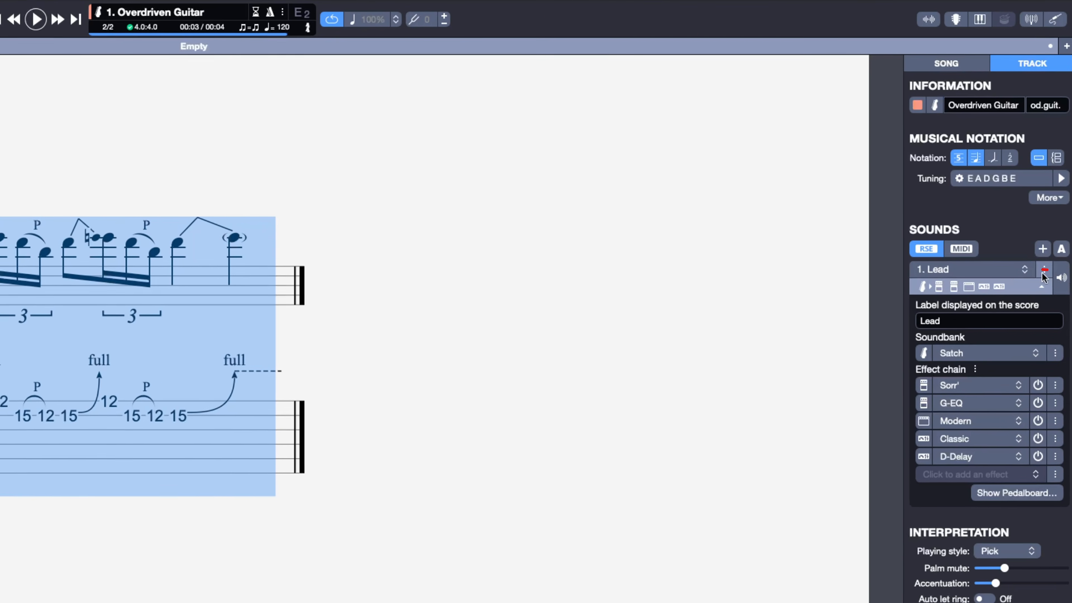
left_click(1044, 274)
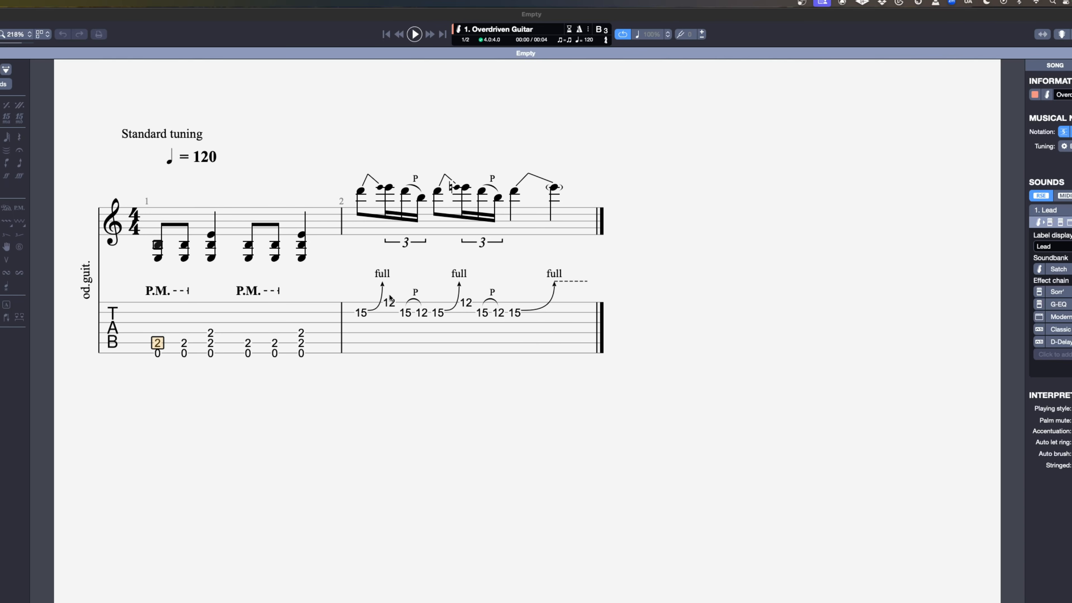
Compare the lead phrase in bar 2 with the riff in bar 1, check the D-Delay settings, and play bar 2
left_click_drag(364, 314, 586, 336)
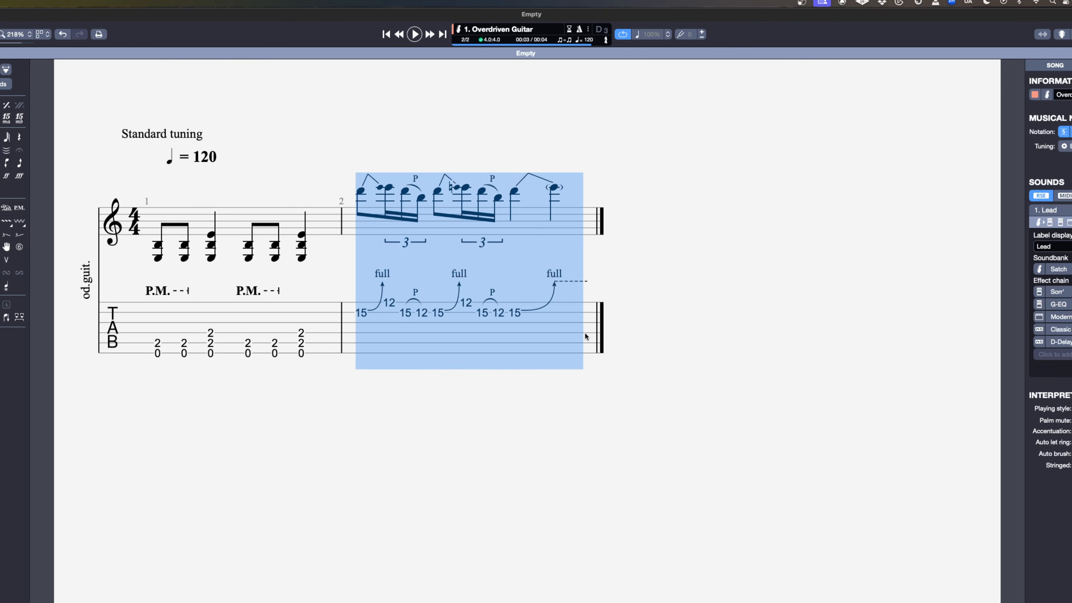
left_click_drag(144, 341, 301, 348)
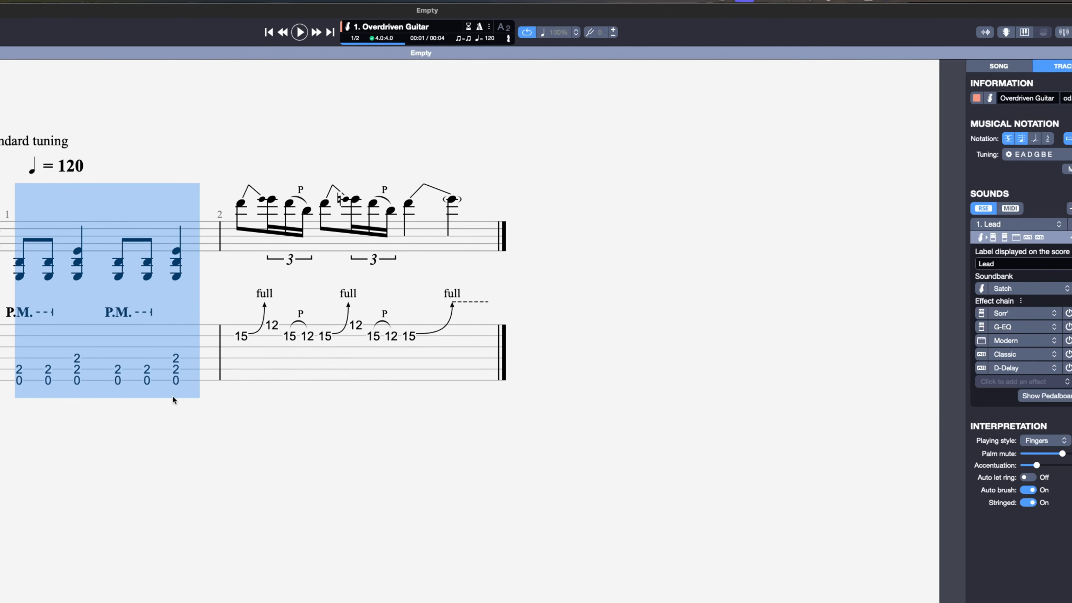
left_click(957, 378)
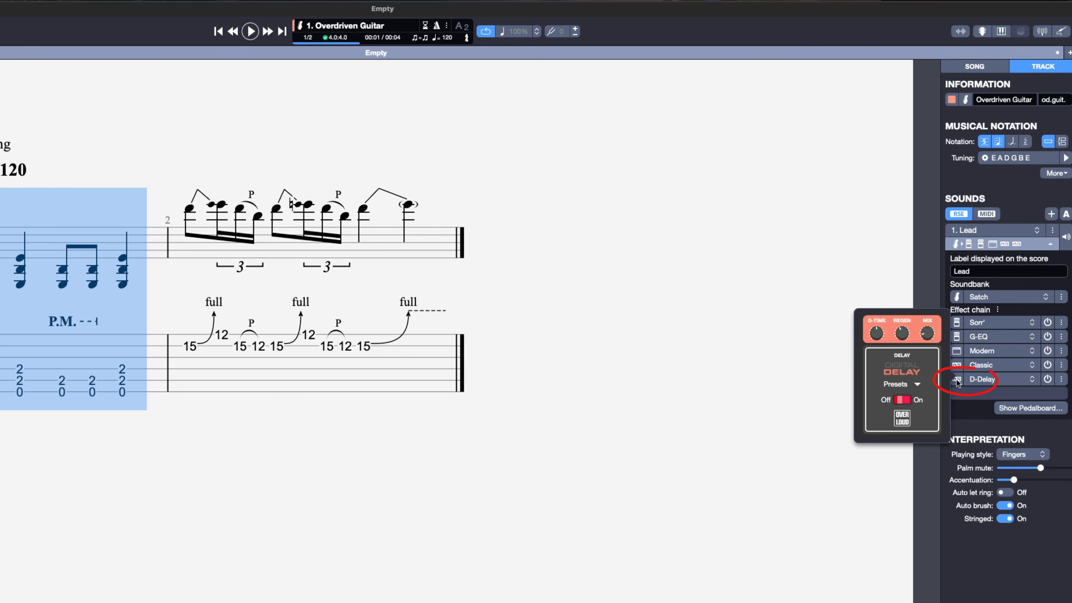
mouse_move(928, 336)
left_click(188, 341)
key("space")
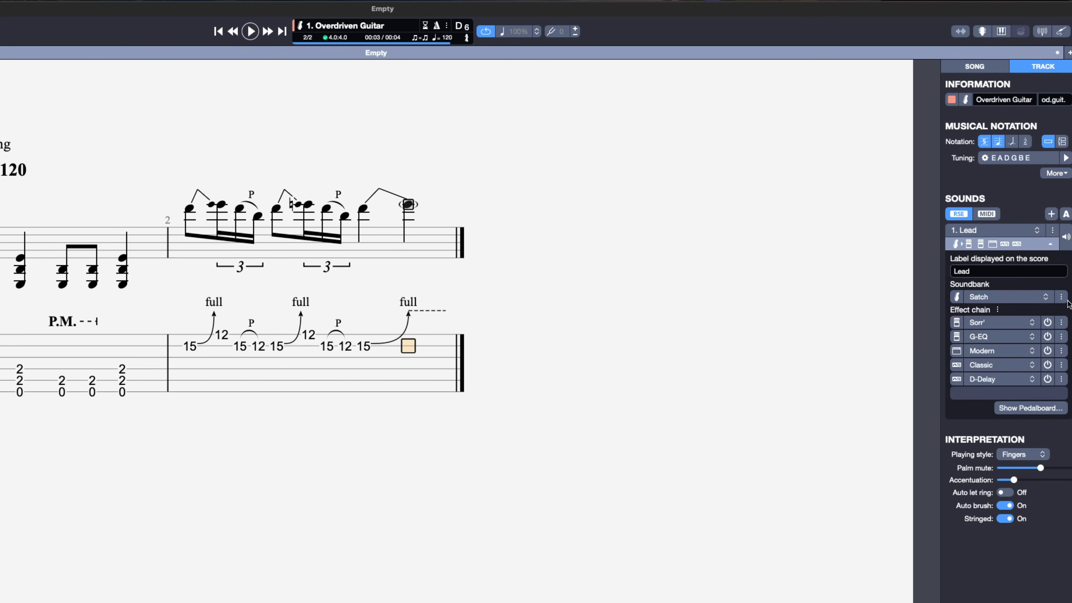
Add a second sound to the track by copying the Lead sound, and collapse the details of both sounds
left_click(1052, 230)
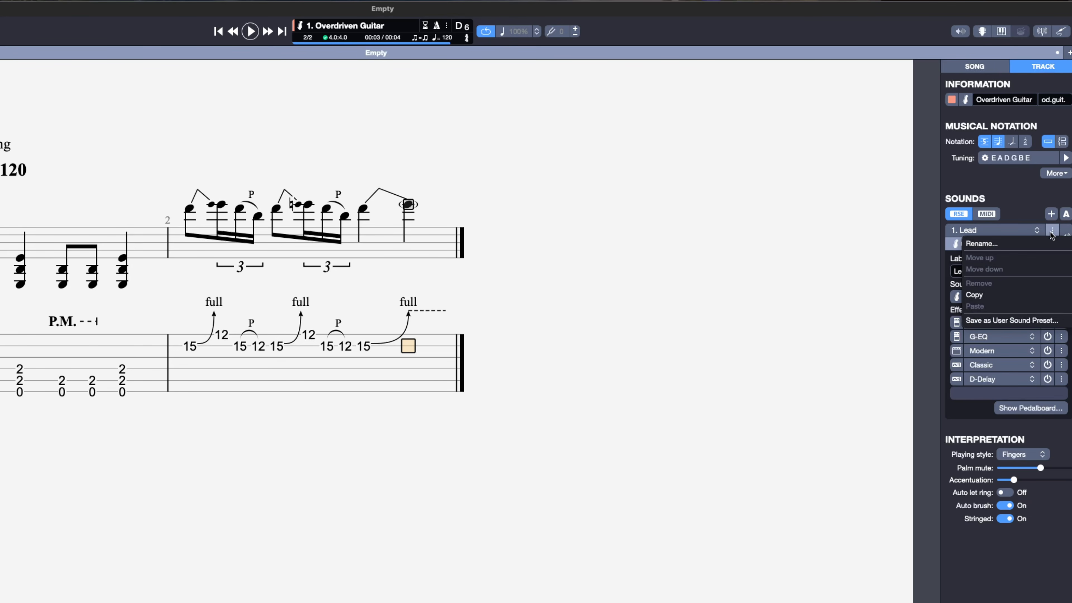
left_click(1007, 296)
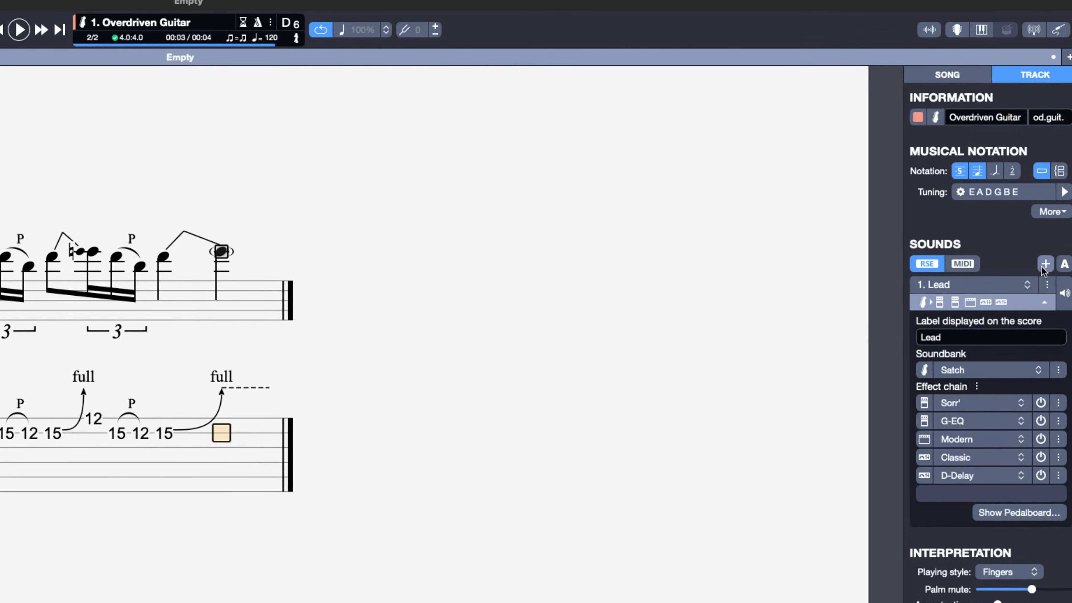
left_click(1043, 284)
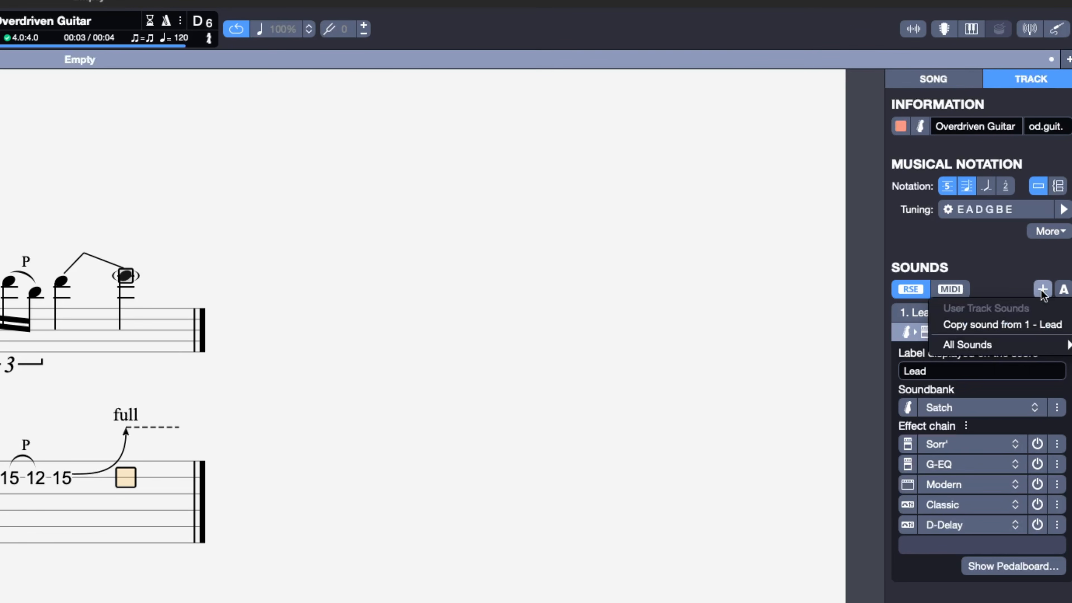
left_click(1018, 325)
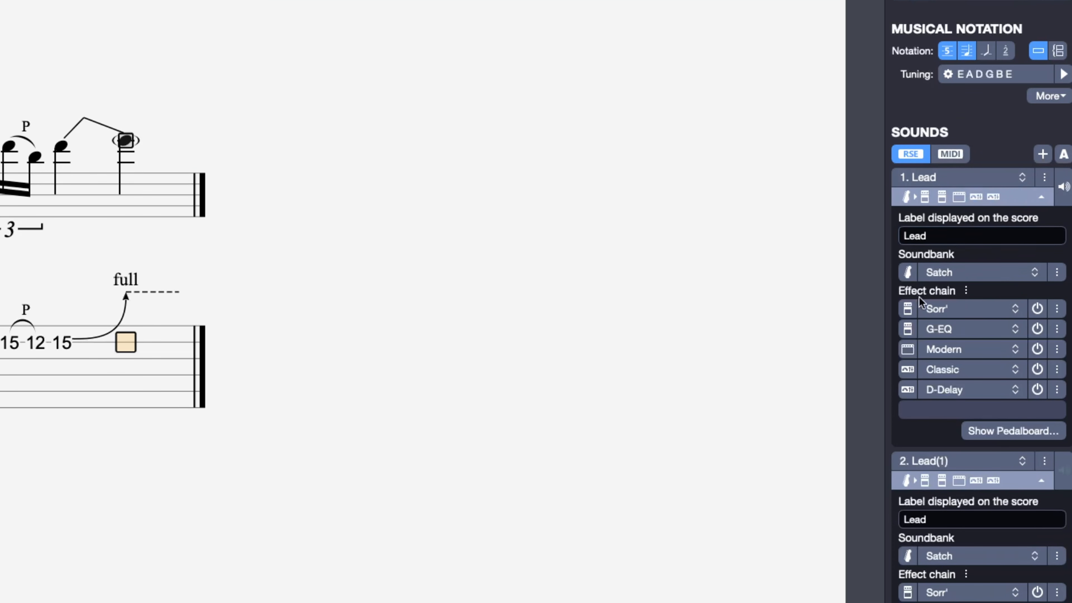
left_click(1040, 39)
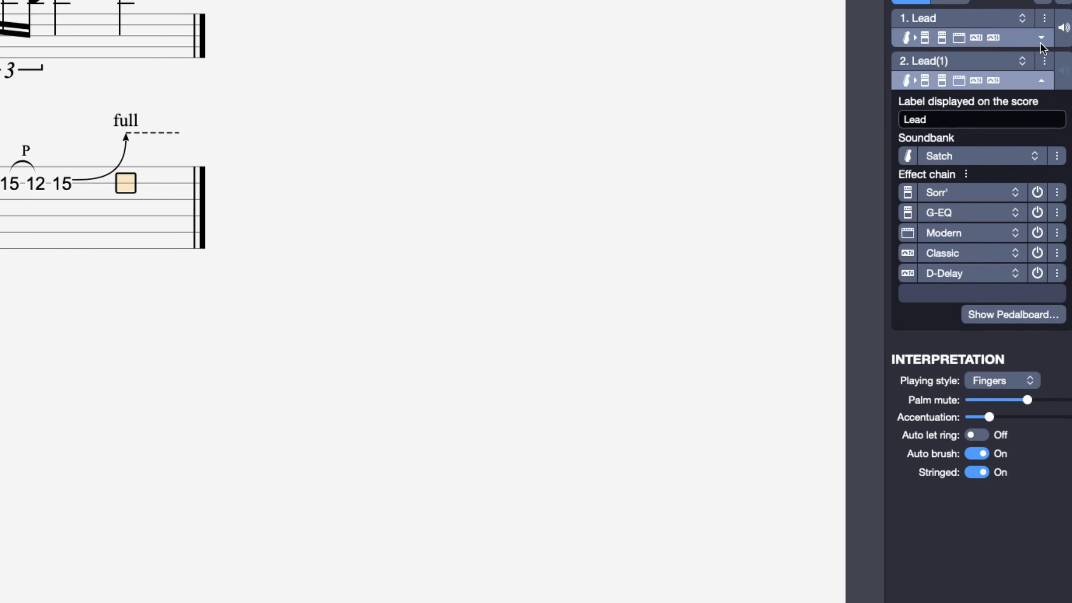
left_click(1042, 81)
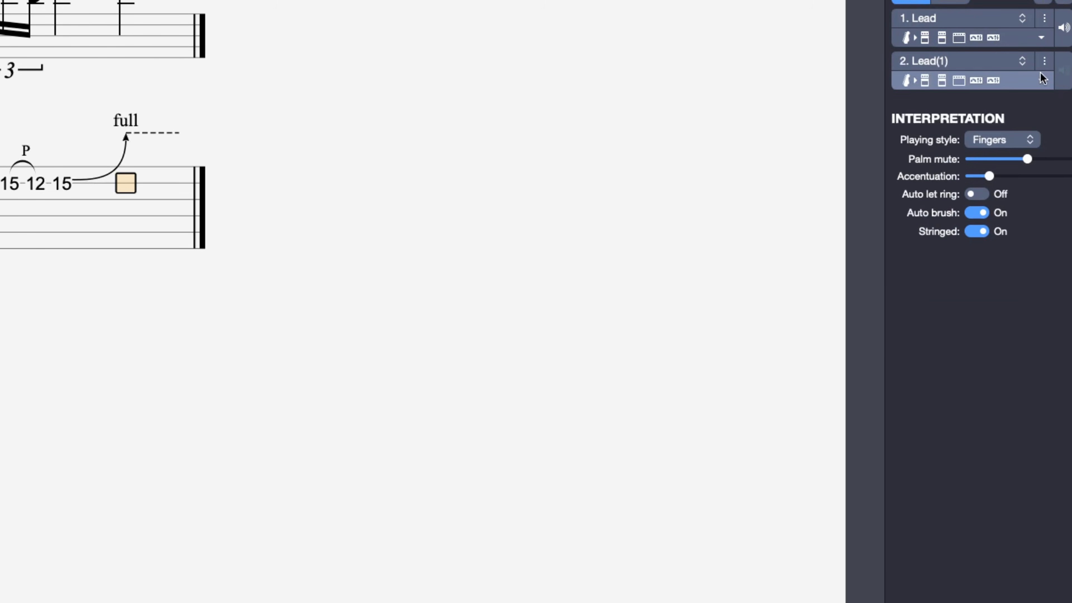
Expand the details of the Lead(1) sound and set its label displayed on the score to Rhythm
left_click(953, 63)
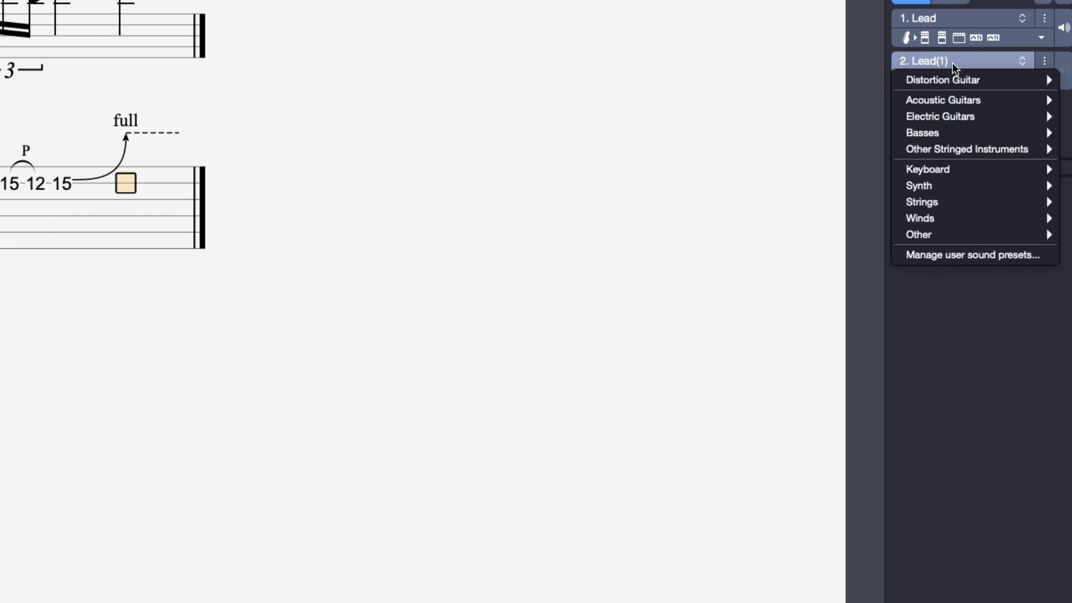
left_click(952, 63)
left_click(955, 88)
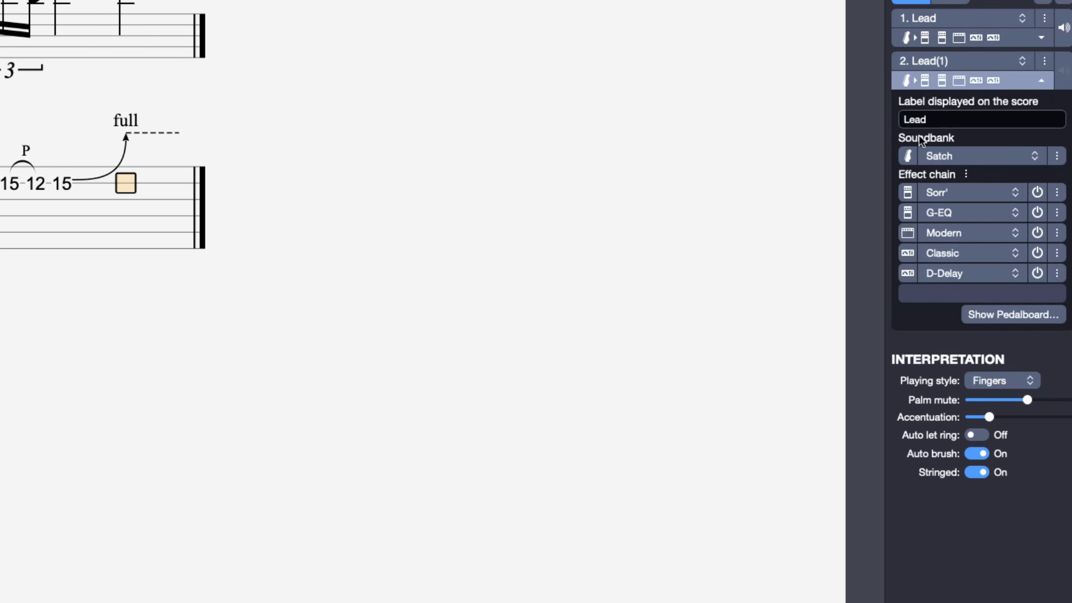
left_click(938, 119)
left_click_drag(938, 119, 877, 120)
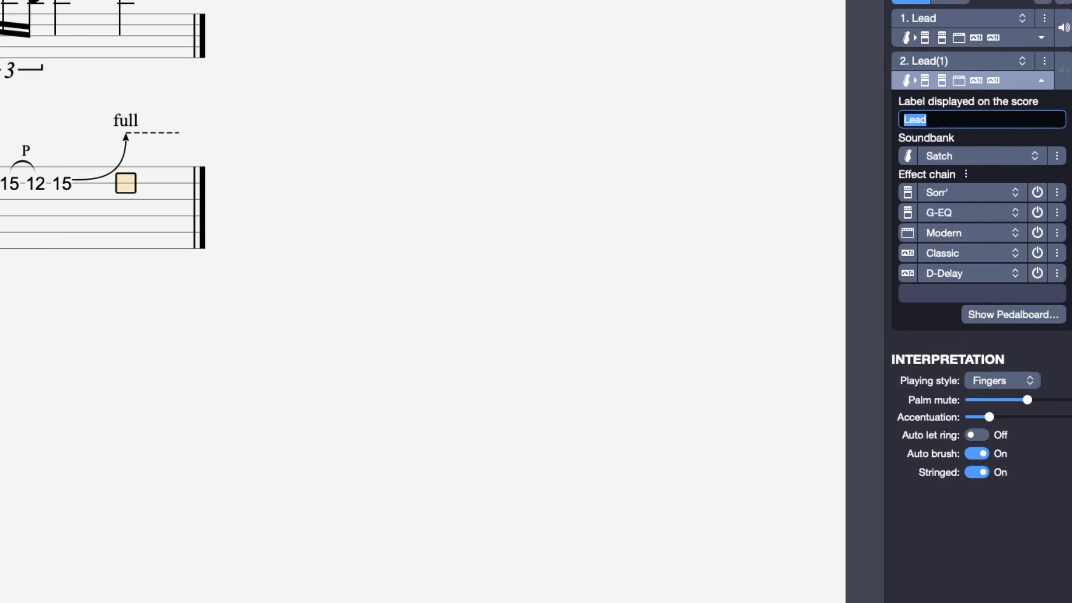
type("V")
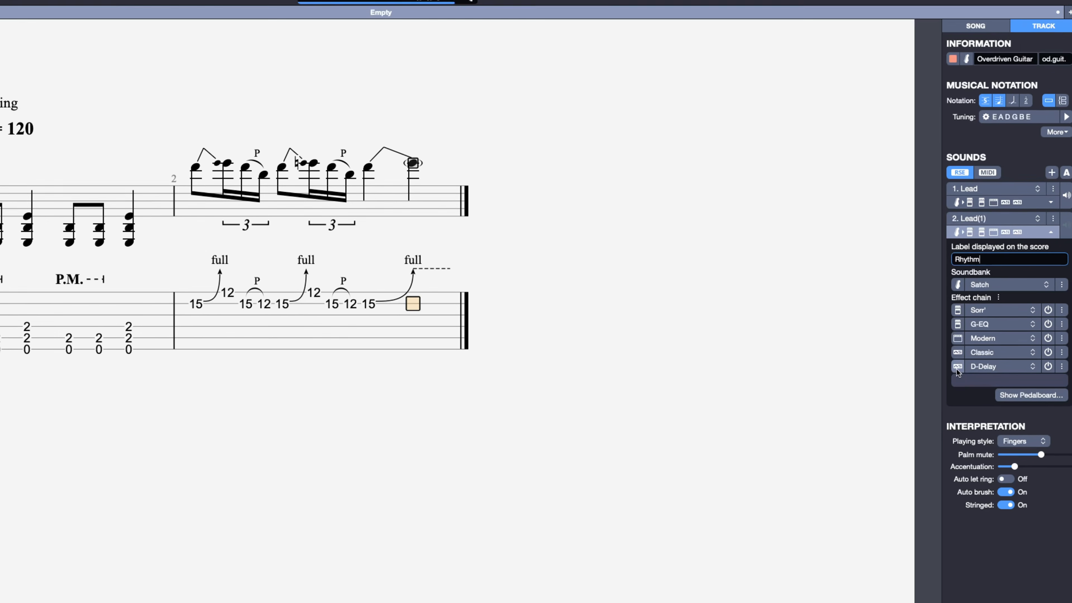
View the D-Delay settings of the second sound, switch the effect off in its effect chain, and close the settings
left_click(966, 383)
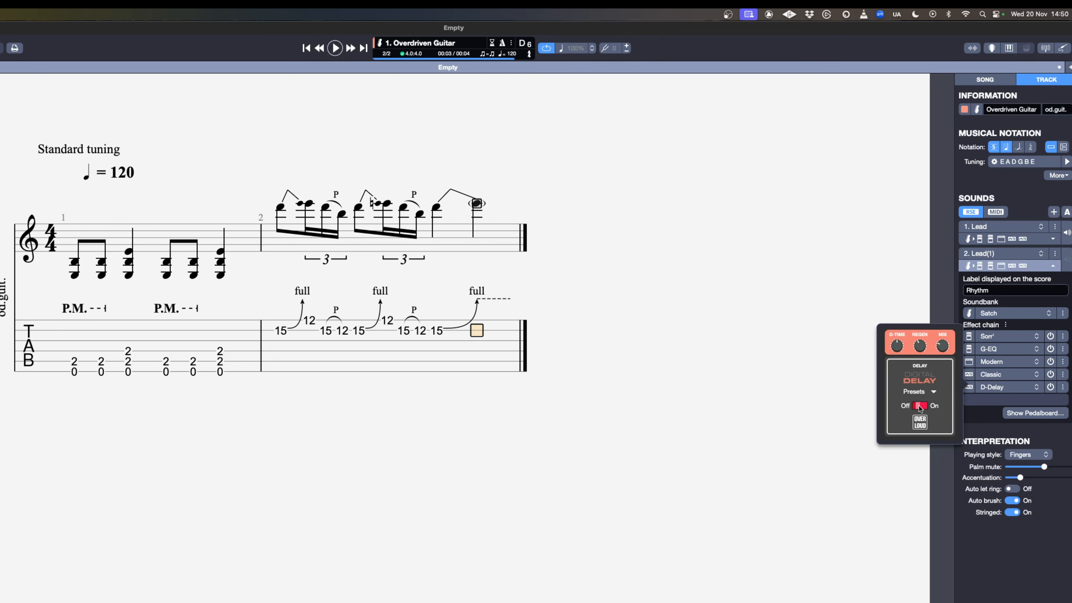
left_click(919, 407)
left_click(920, 406)
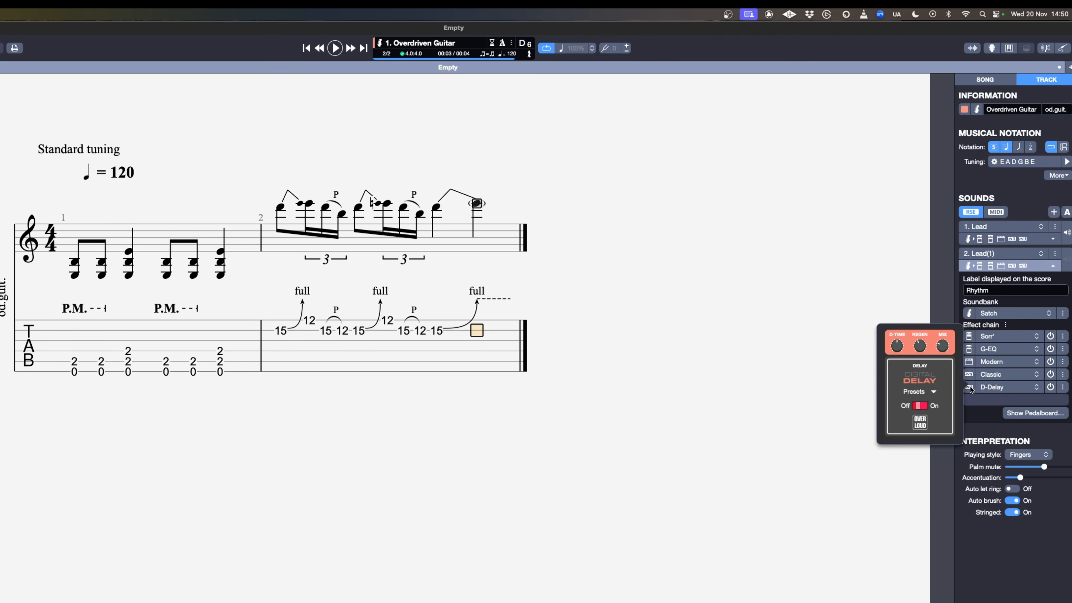
left_click(1052, 387)
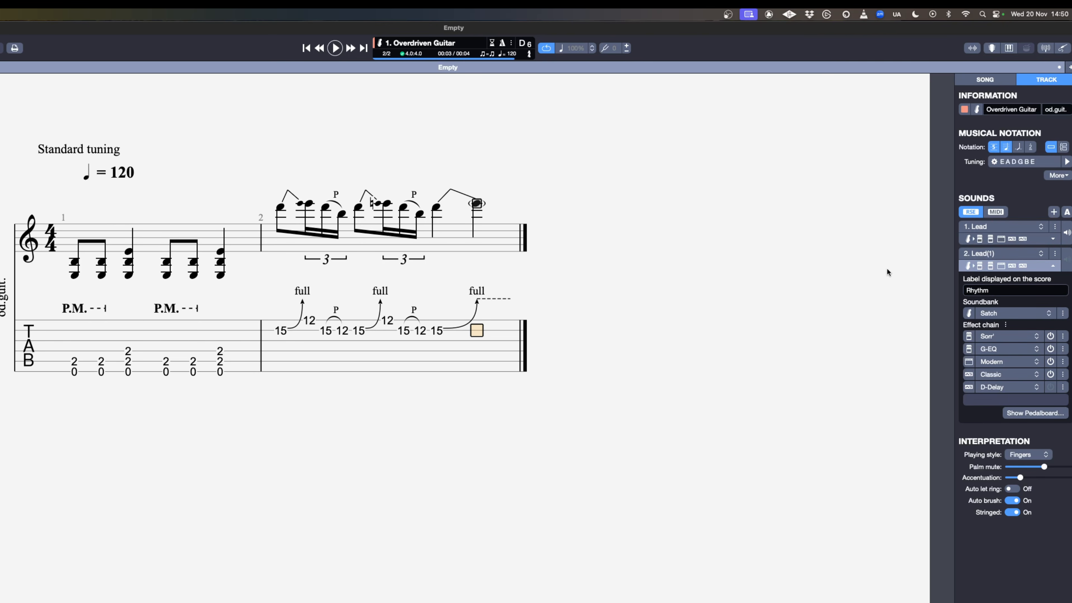
Play the riff in bar 1 from its first beat and stop playback
left_click(73, 361)
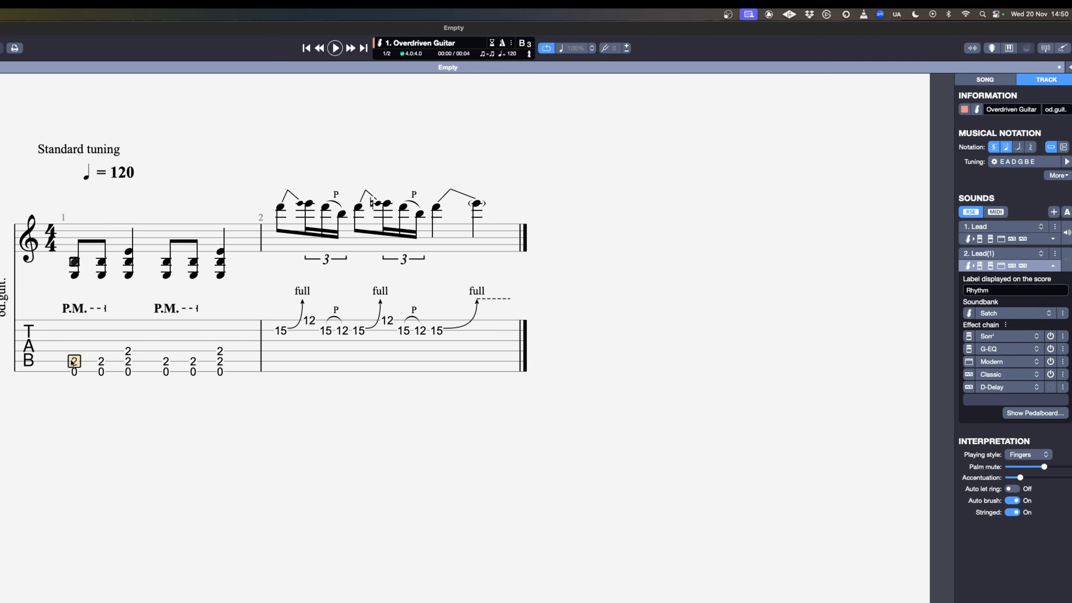
key("space")
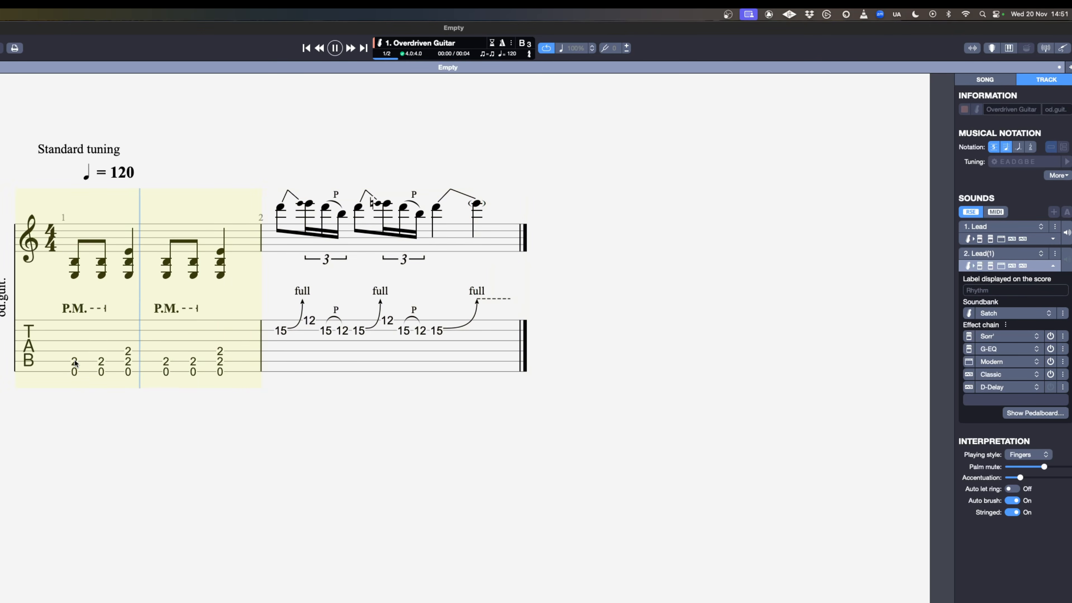
key("space")
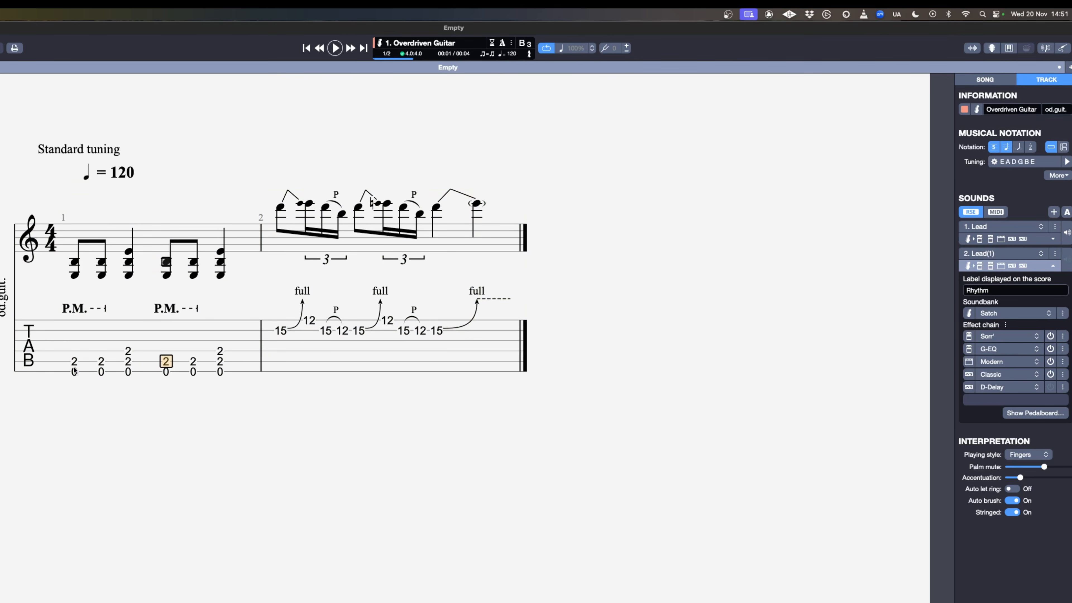
left_click(74, 365)
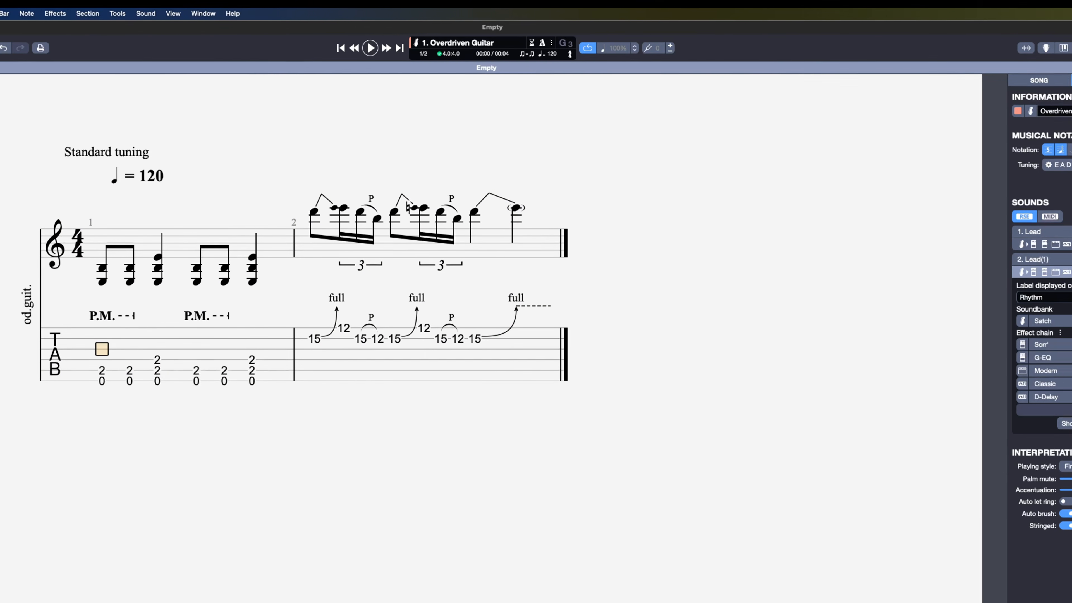
Check the sounds available for the first beat and rename the Lead(1) sound as Rhythm
left_click(24, 10)
mouse_move(140, 184)
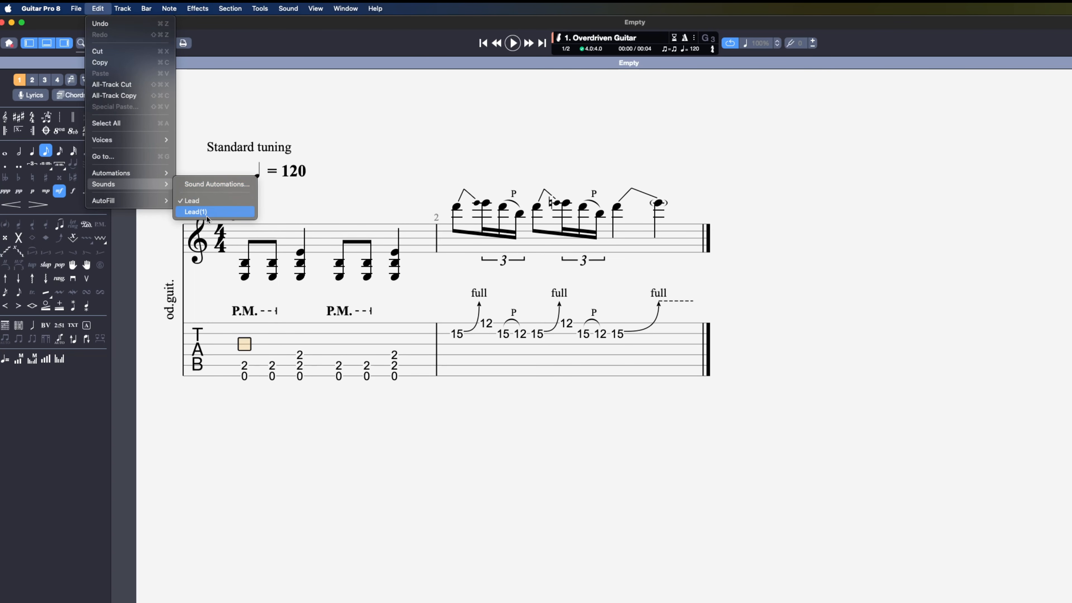
left_click(995, 275)
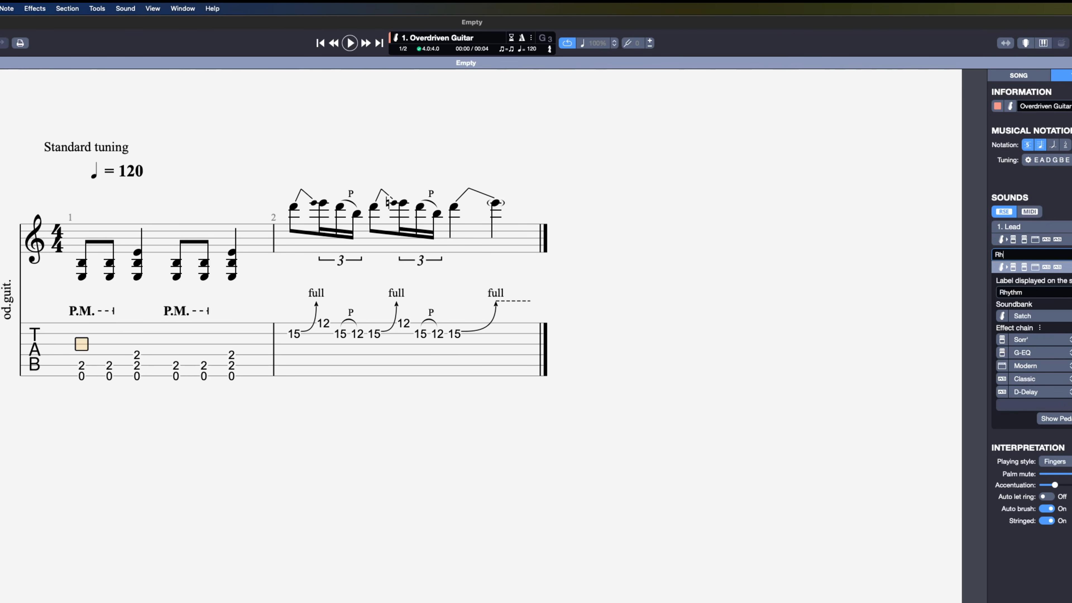
key("Return")
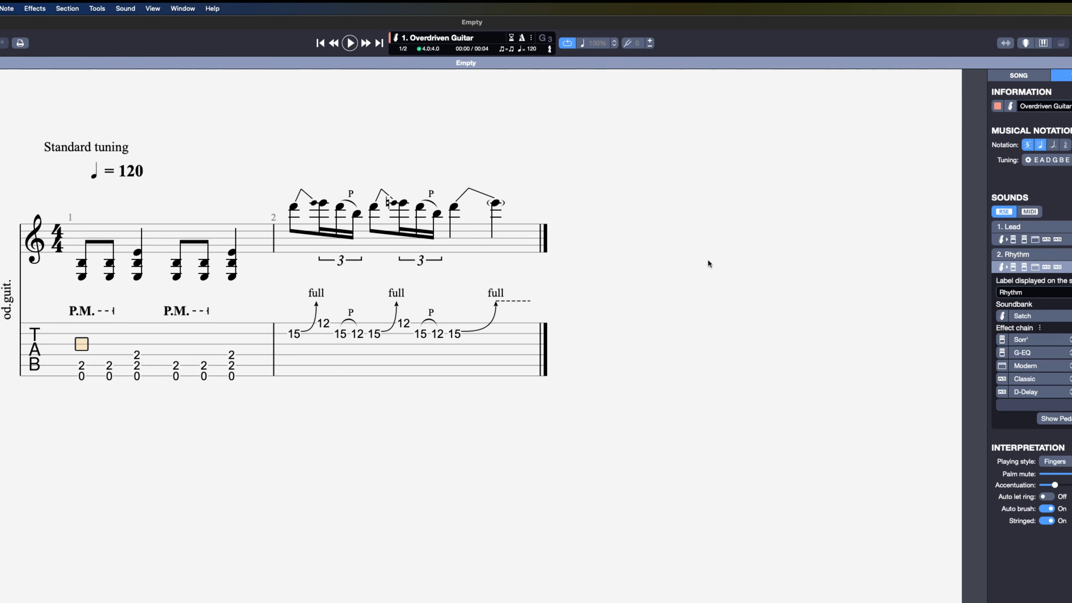
Assign the Rhythm sound to the first beat of bar 1
left_click(82, 365)
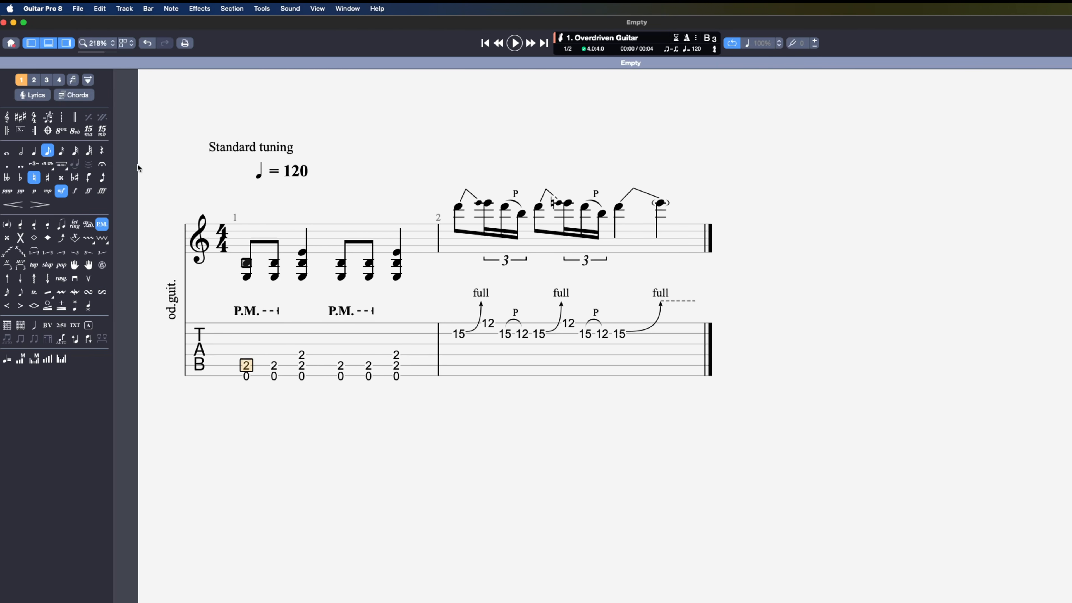
left_click(99, 9)
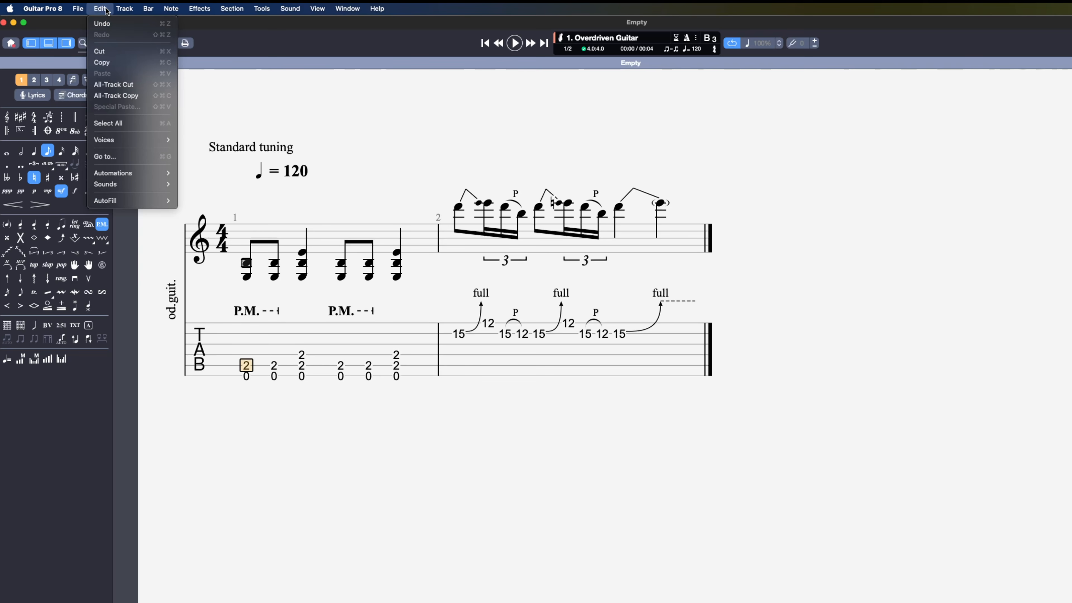
mouse_move(123, 184)
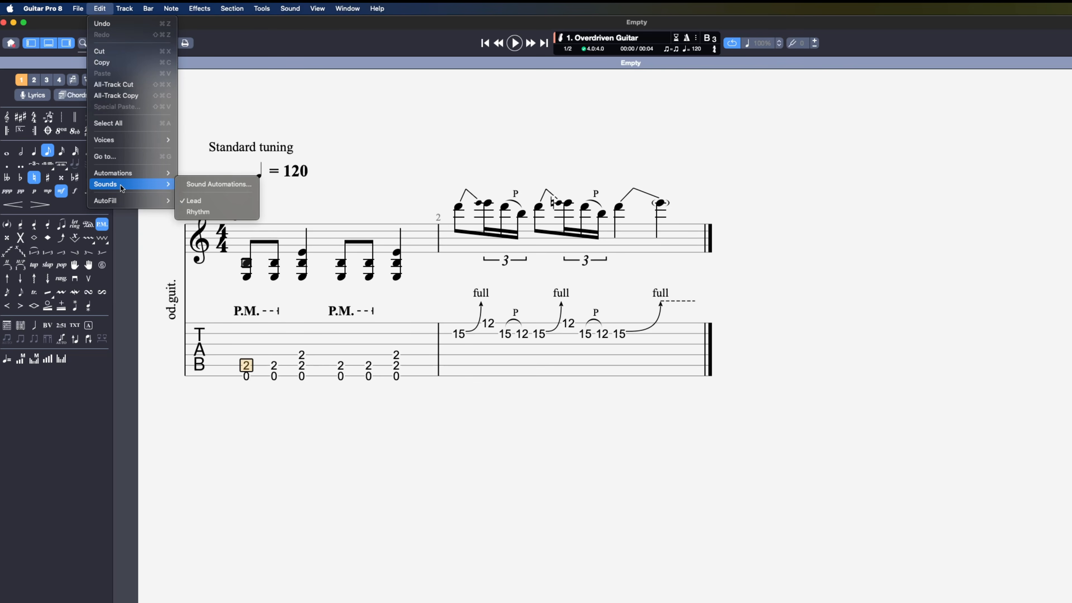
left_click(196, 212)
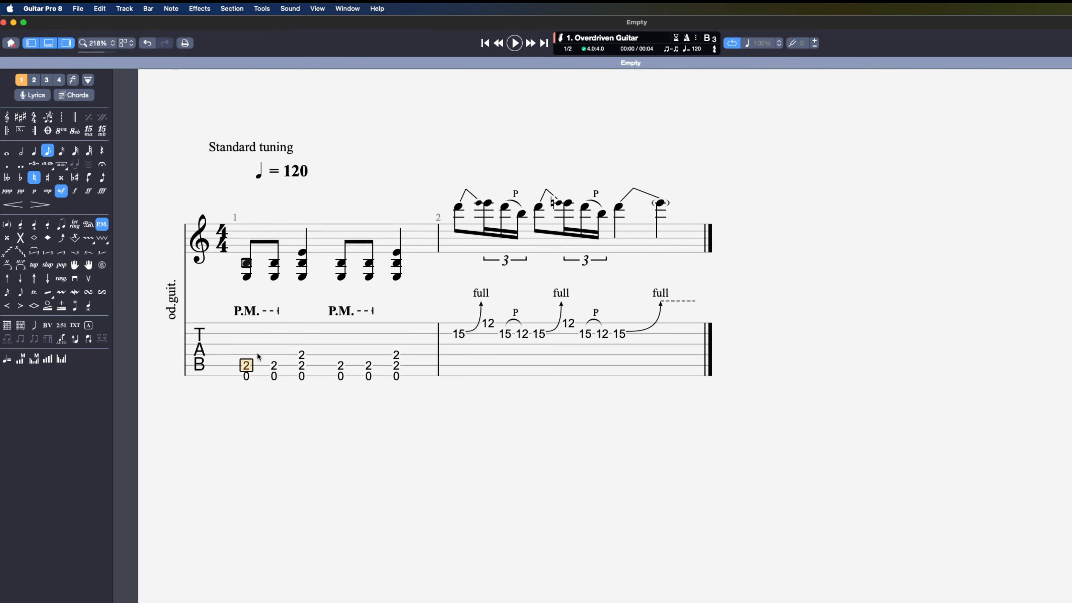
left_click_drag(236, 361, 390, 365)
left_click(391, 366)
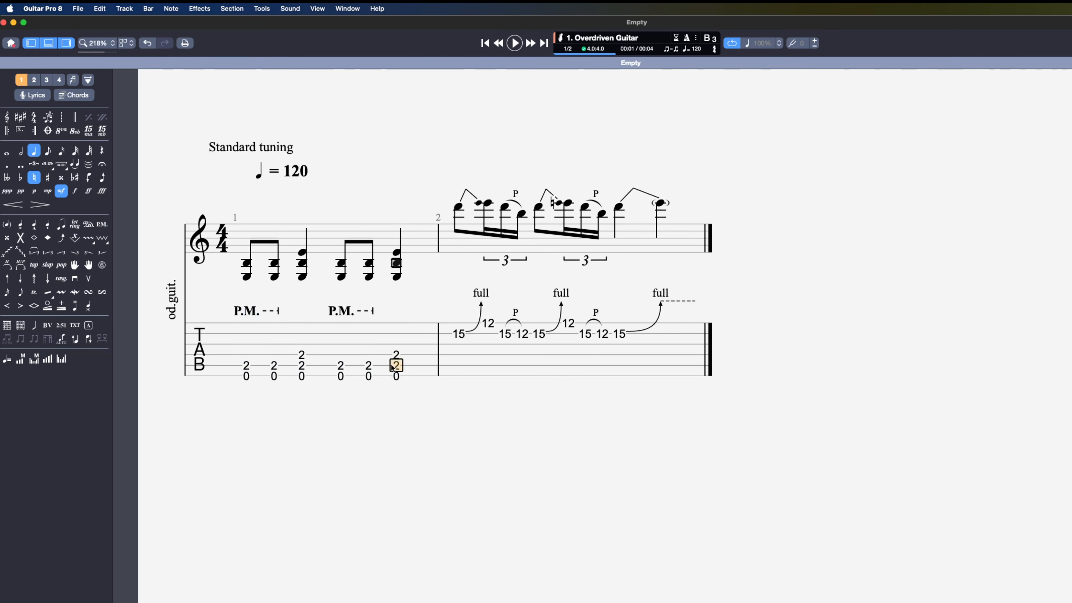
left_click_drag(234, 369, 675, 372)
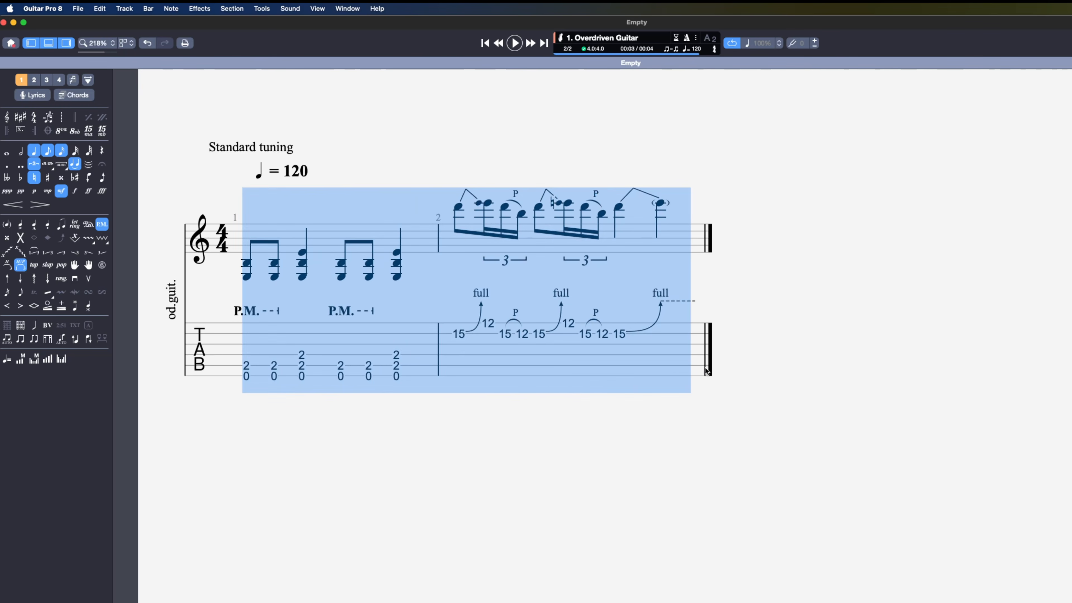
left_click(659, 375)
Assign the Lead sound to the first note of bar 2
left_click(460, 337)
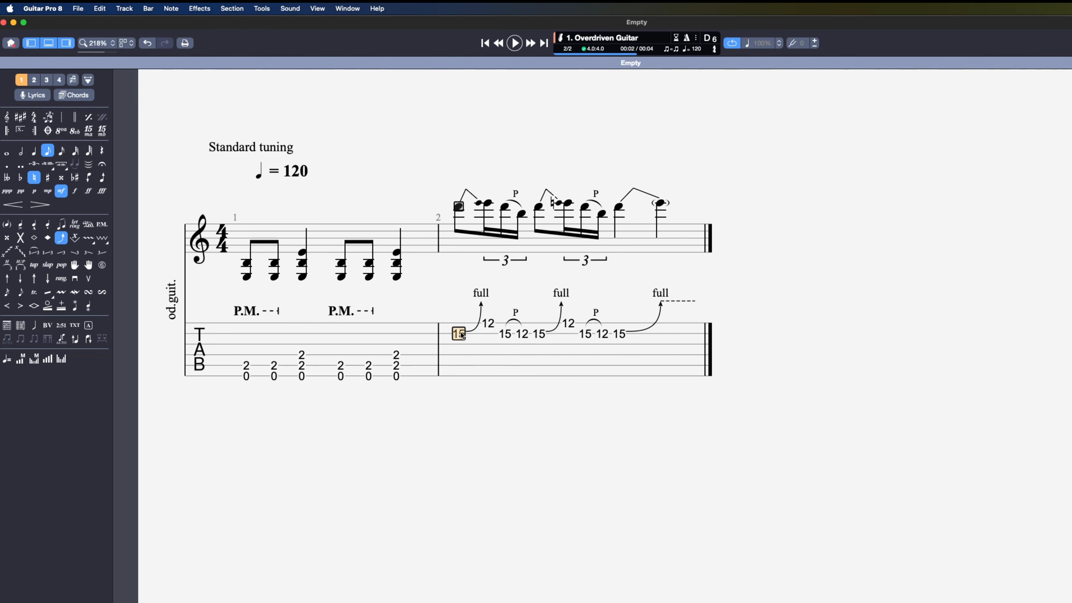
left_click(100, 9)
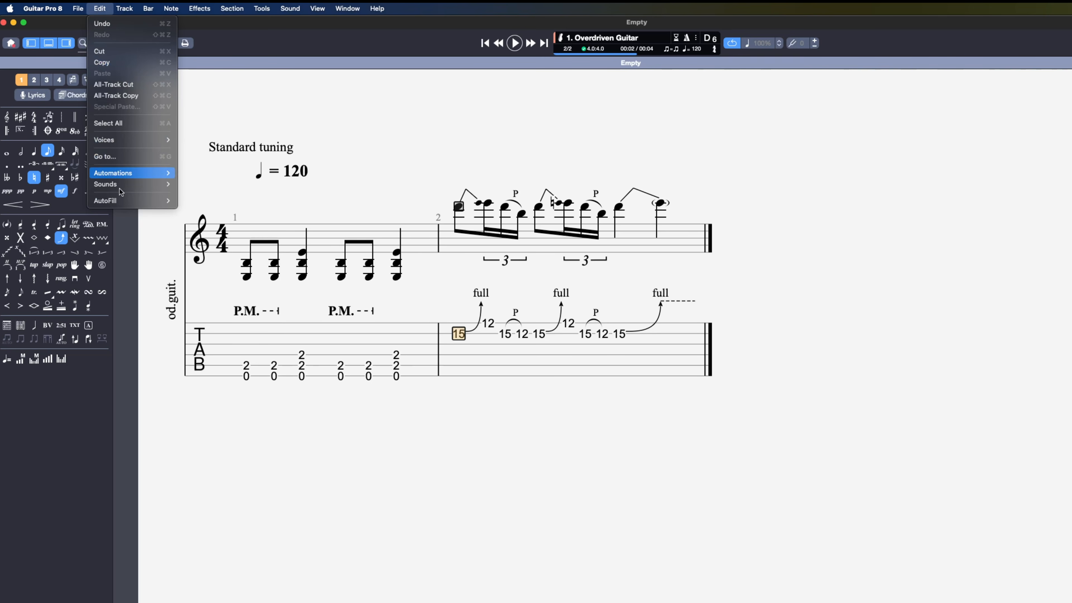
mouse_move(122, 184)
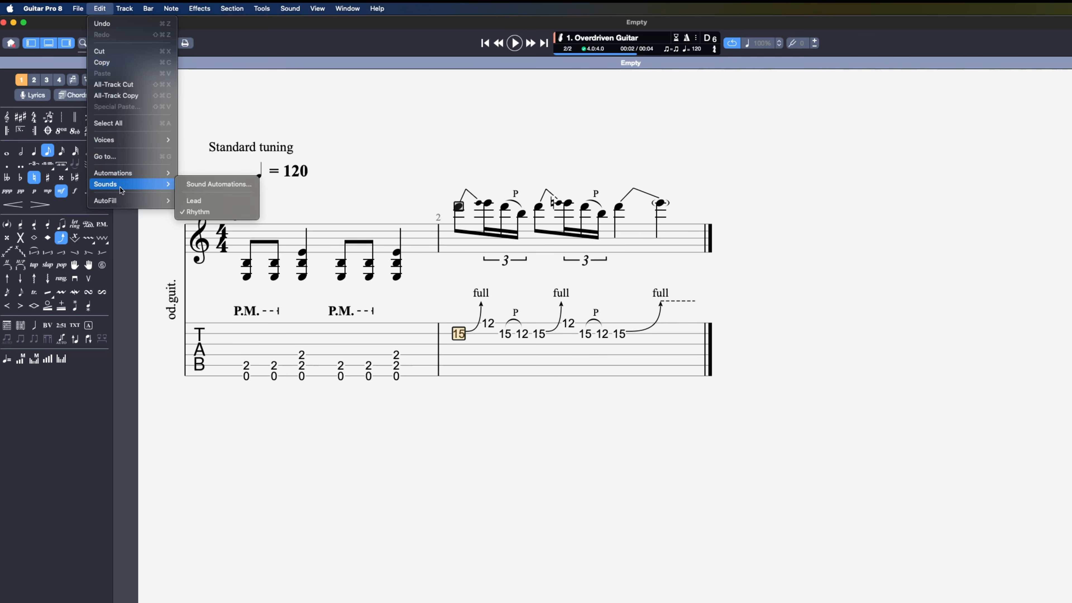
left_click(196, 203)
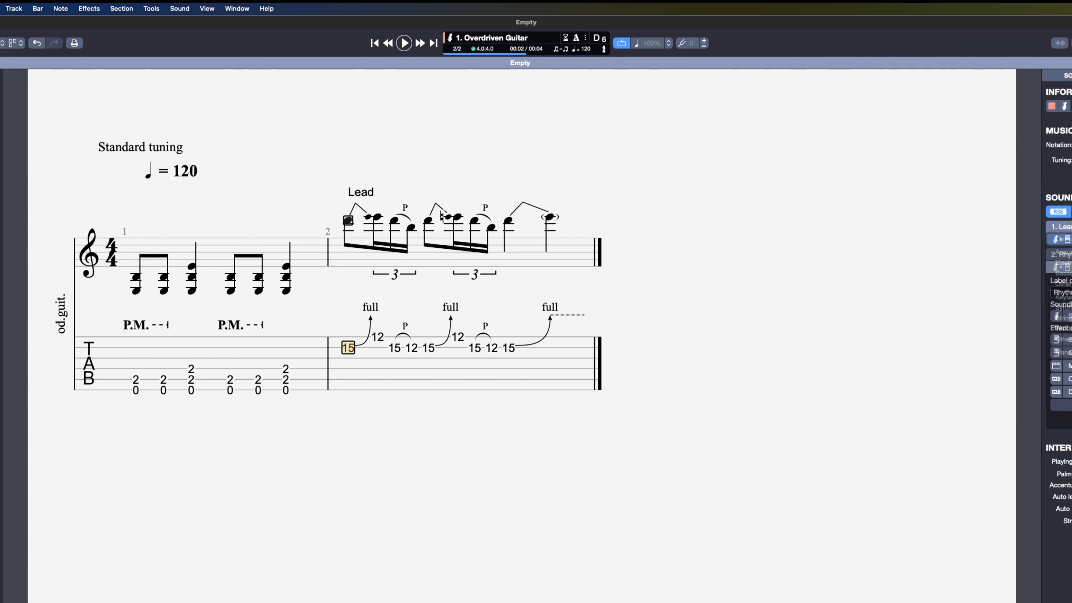
Set the Lead sound's label displayed on the score to Delay and collapse the Rhythm sound's details
left_click(1057, 239)
left_click_drag(1039, 262, 984, 264)
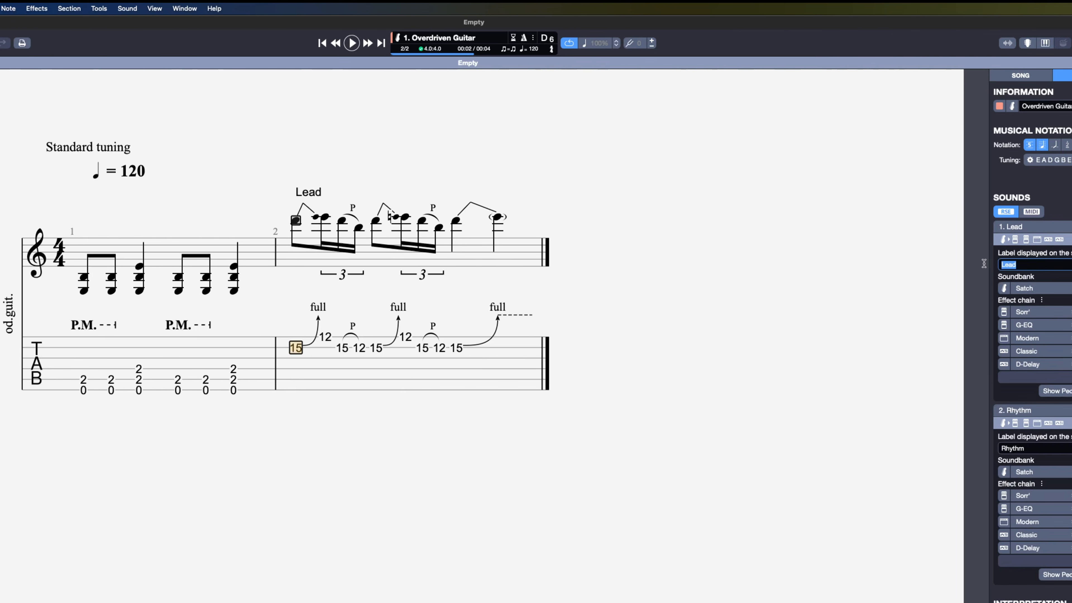
type("Delay")
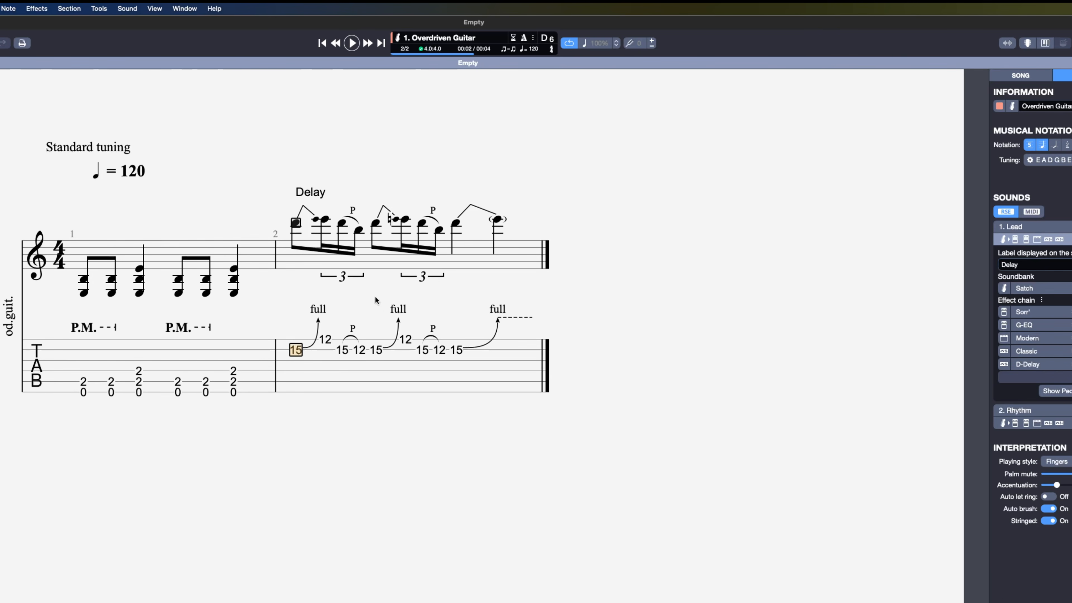
Play from the first beat of bar 1 to hear the change of sound in bar 2, and clear the selection
left_click(81, 381)
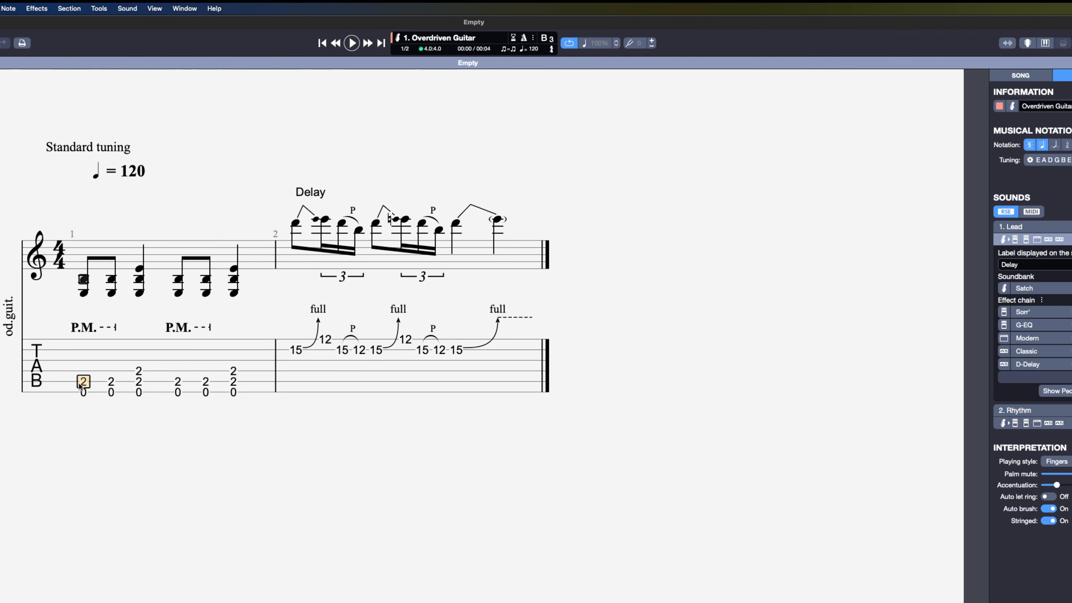
key("space")
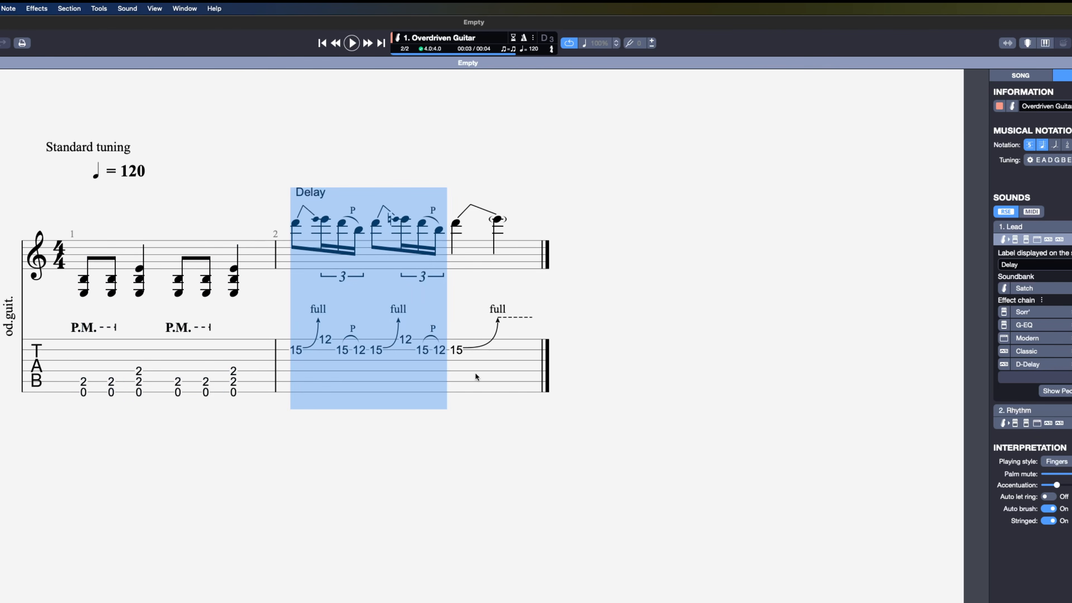
left_click(522, 374)
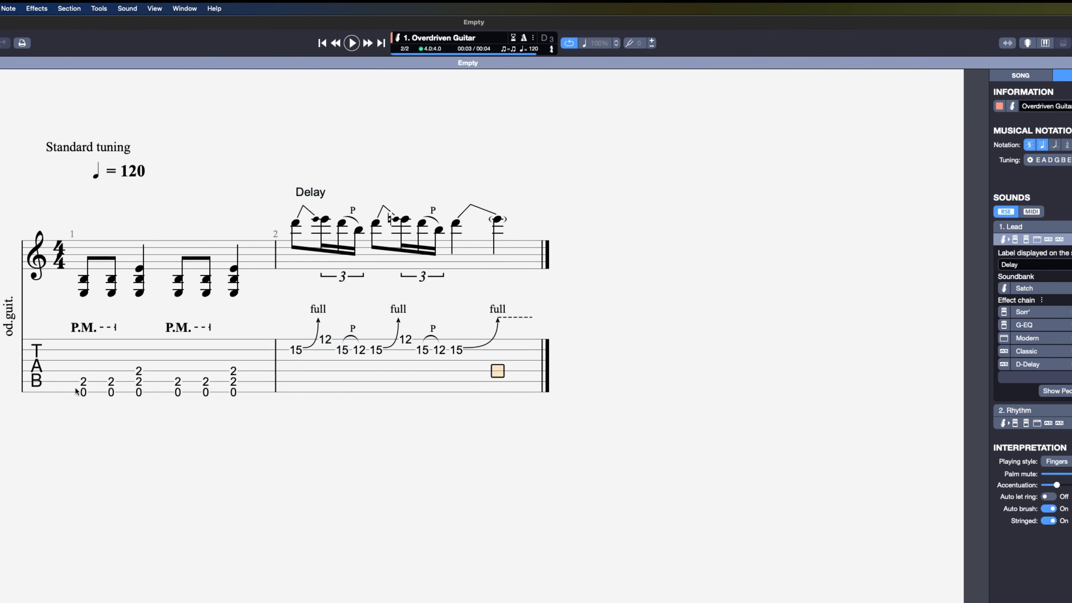
Select the riff in bar 1, expand the Rhythm sound's details, check its Modern amp's Gain, and close the amp settings
left_click_drag(76, 388, 255, 391)
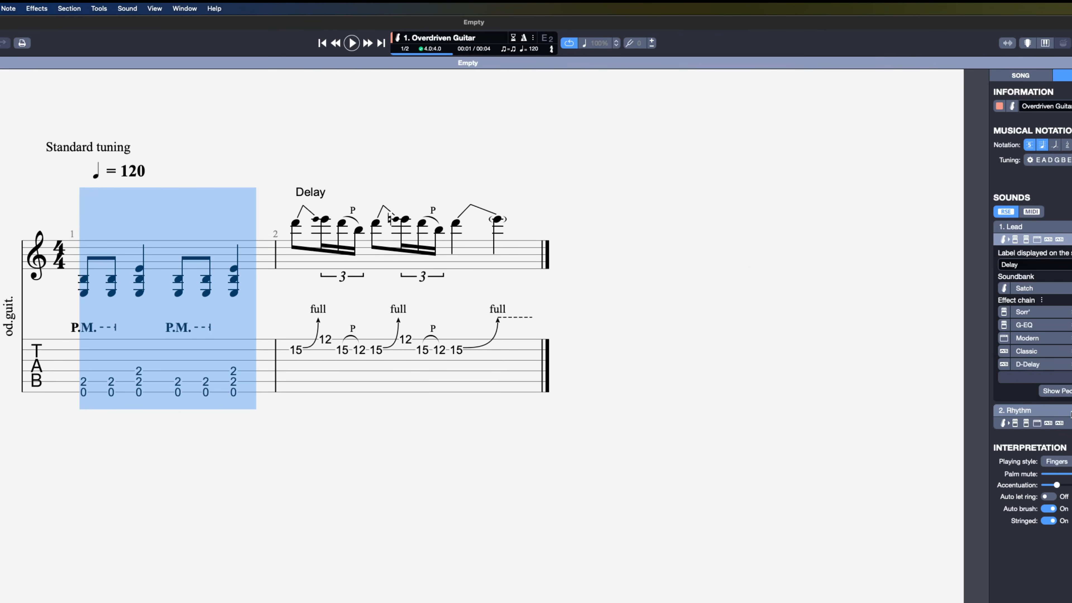
left_click(1063, 411)
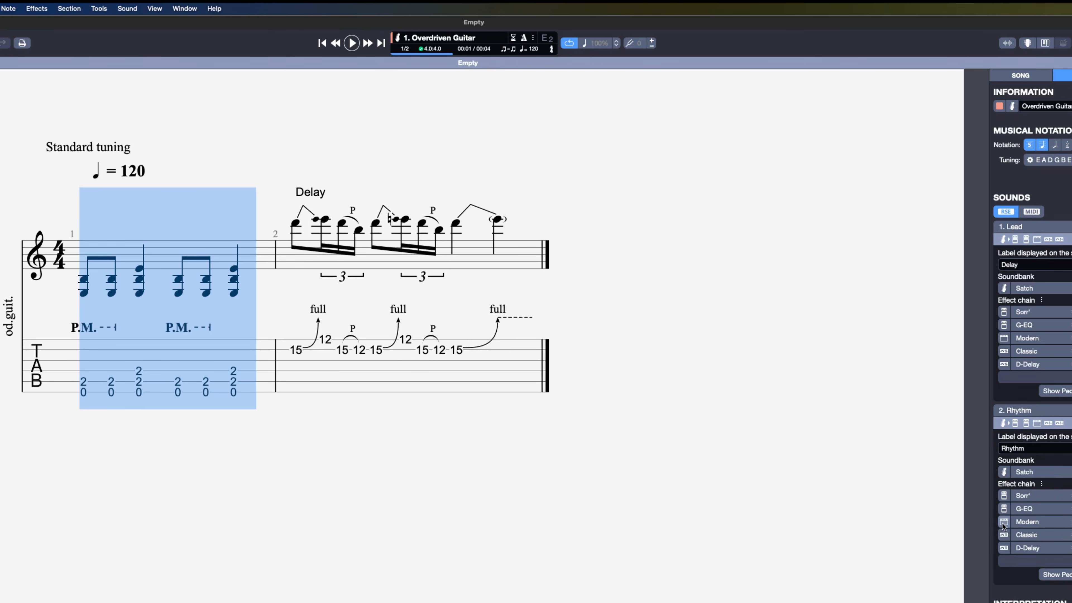
left_click(1004, 523)
mouse_move(848, 477)
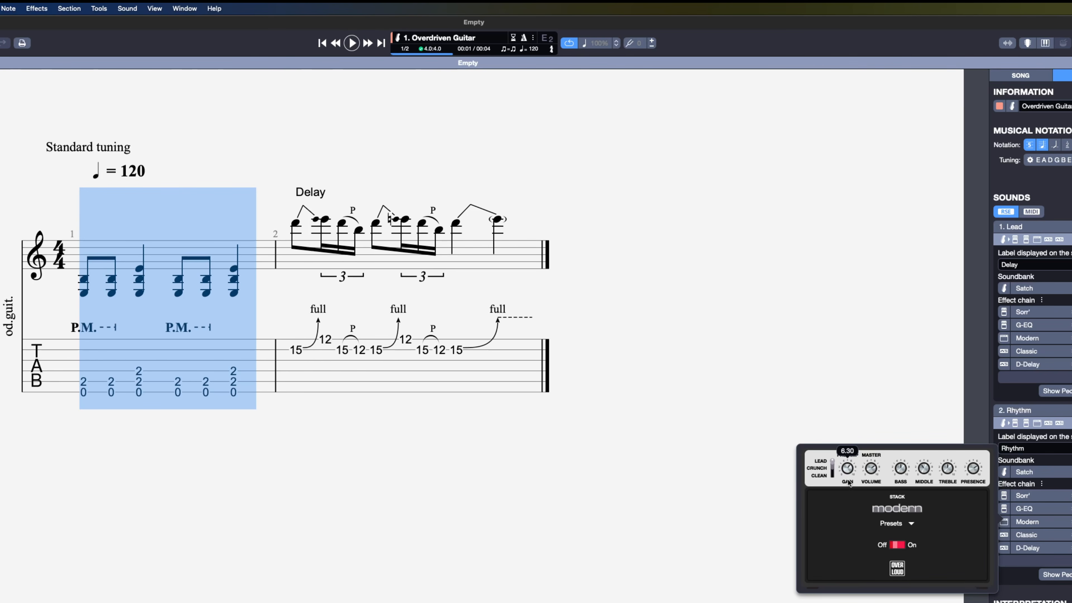
left_click(787, 396)
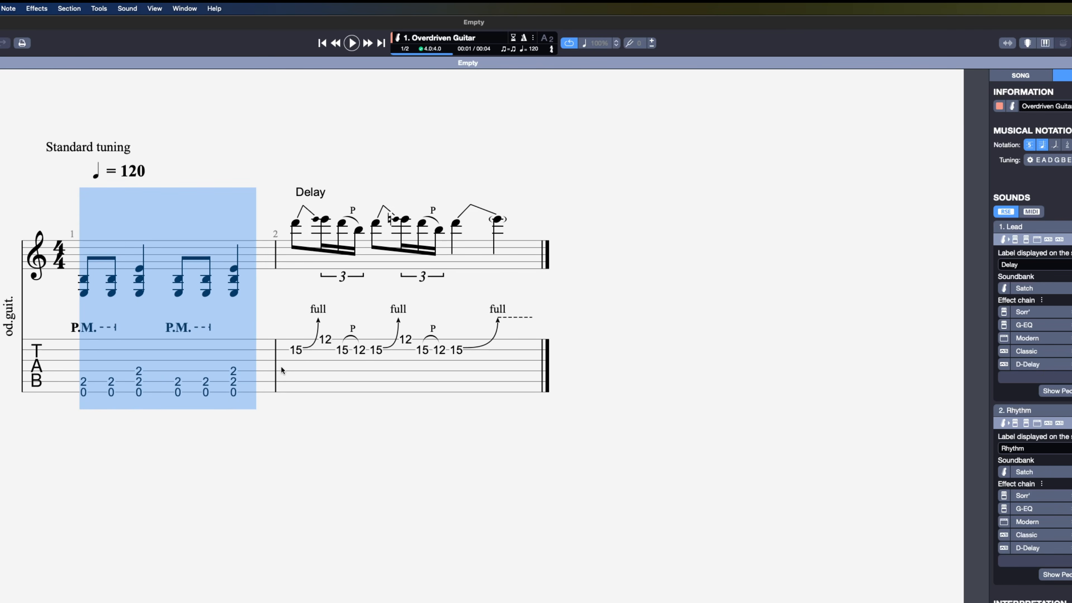
left_click_drag(290, 366, 502, 356)
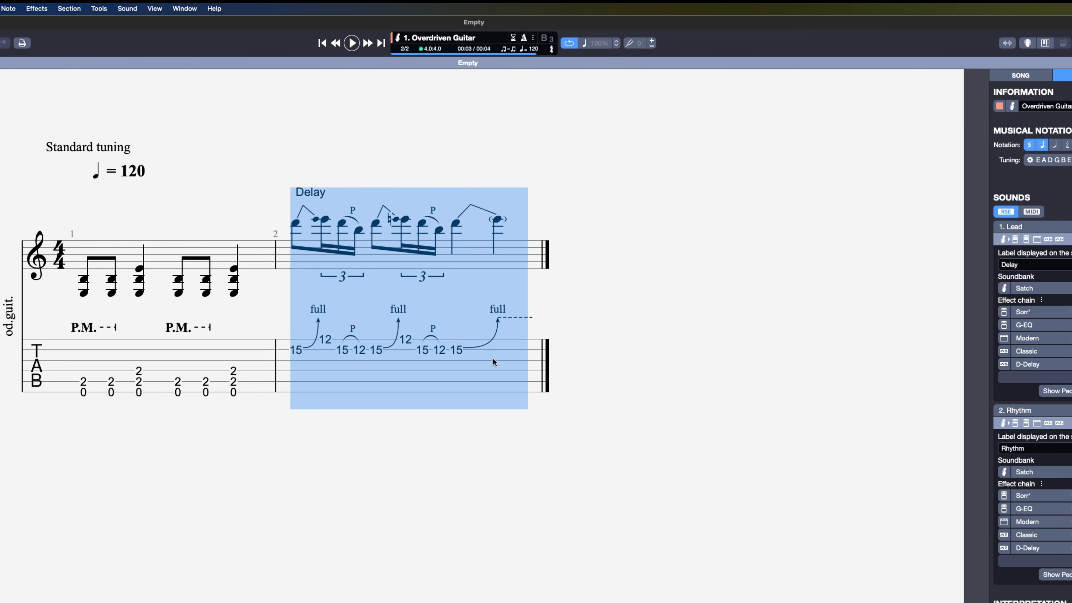
left_click_drag(78, 387, 502, 382)
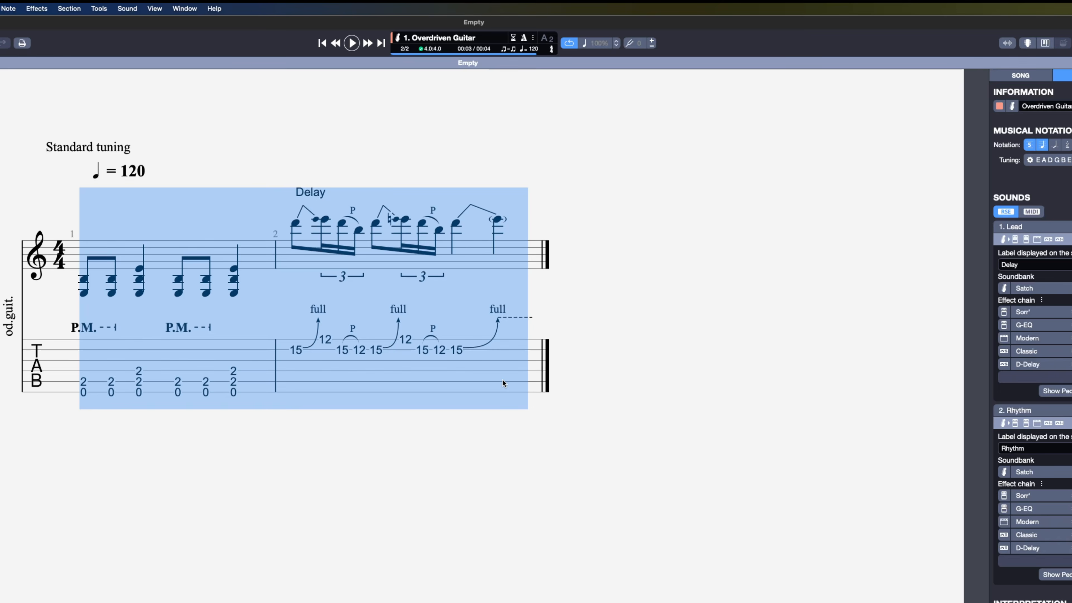
Play back the selected two bars to hear the Rhythm and Delay sounds, and stop playback
key("space")
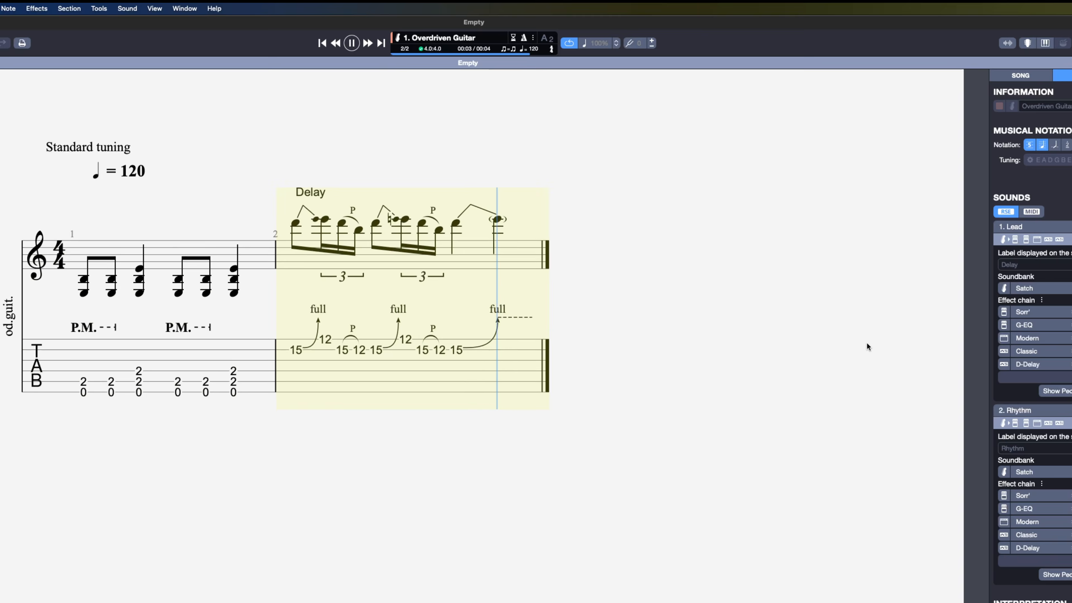
key("space")
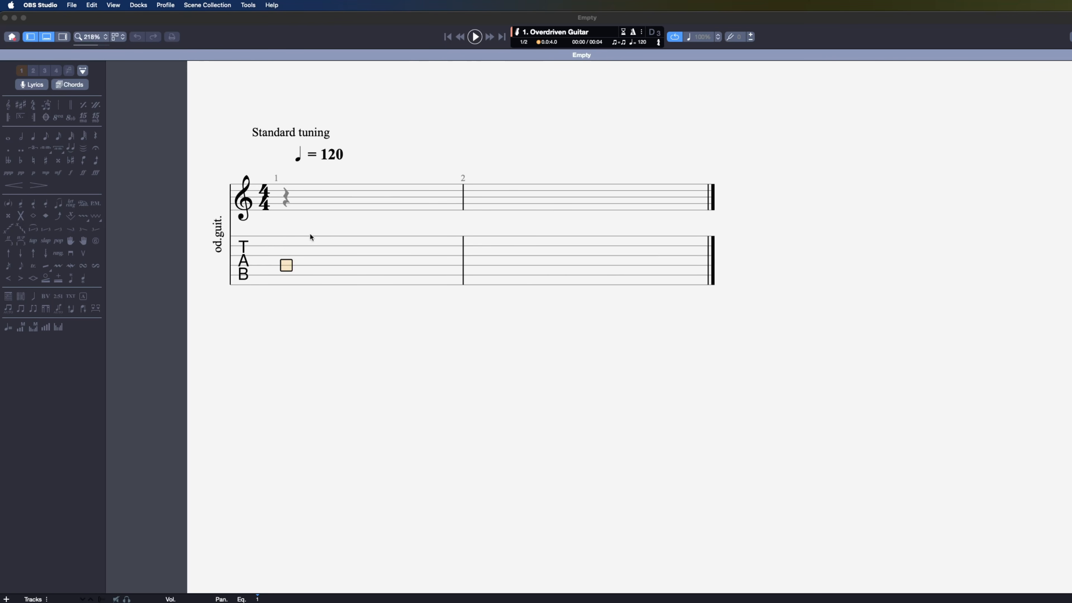
Enter fret 3 on the A string at the start of bar 1 as an eighth note
left_click(388, 248)
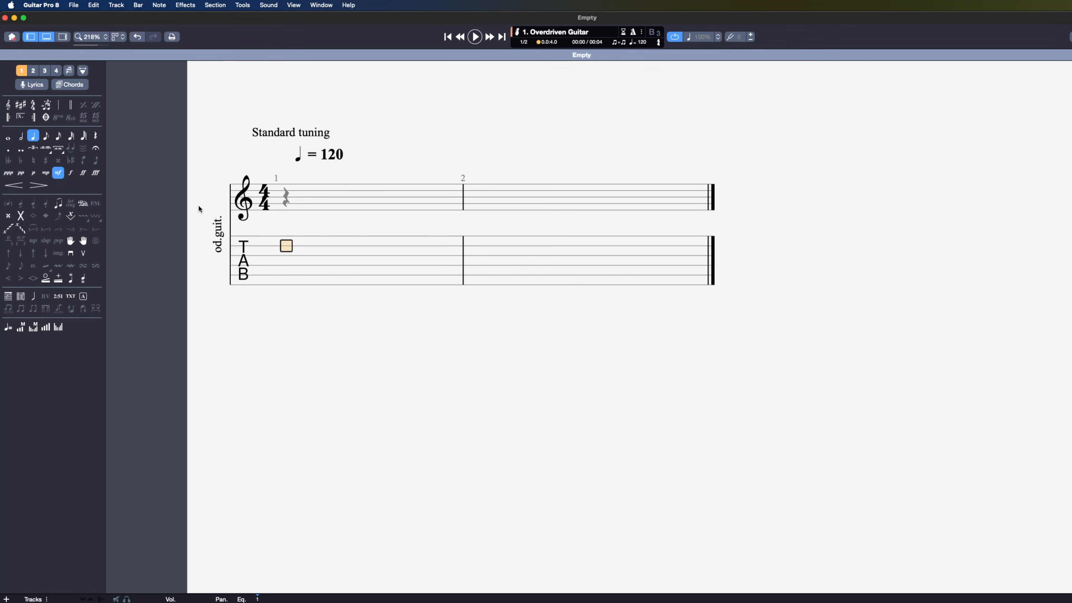
left_click(284, 277)
type("3")
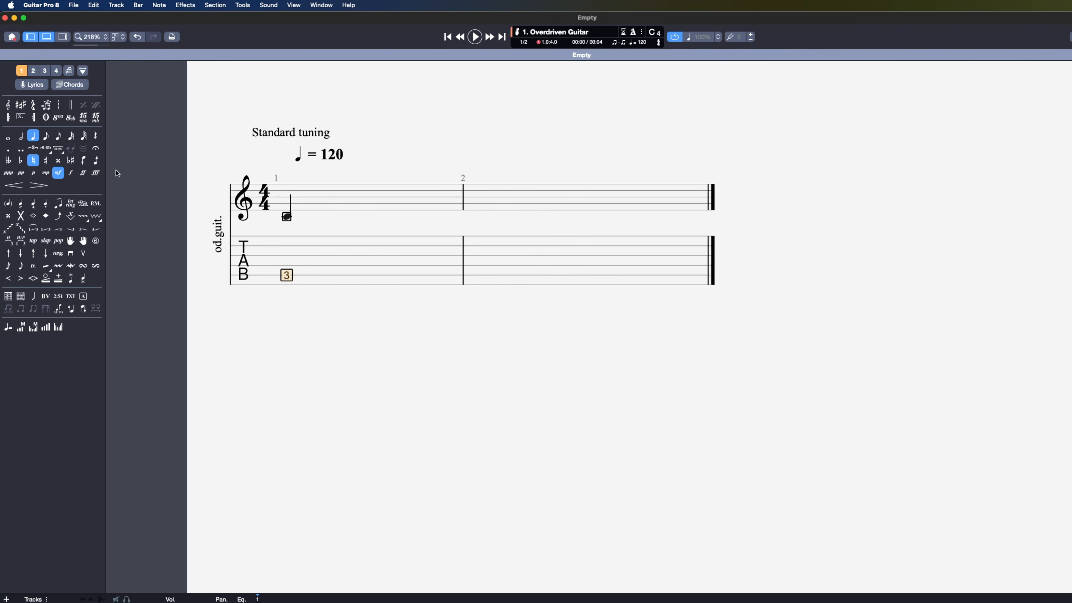
left_click(49, 137)
key("Right")
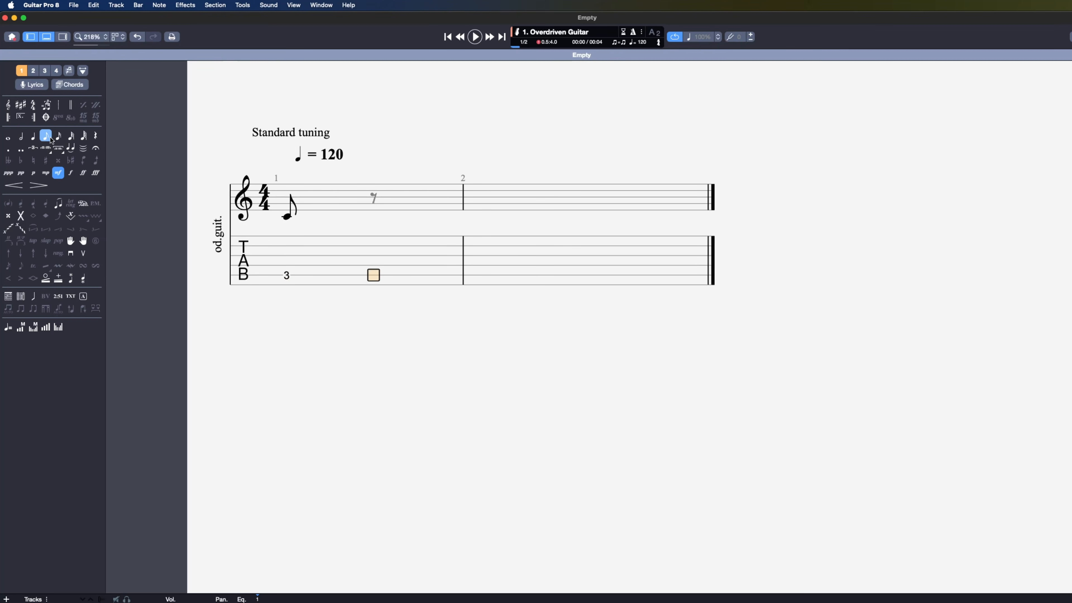
Add an open D string note after it in bar 1 and make it a quarter note
key("Up")
type("0")
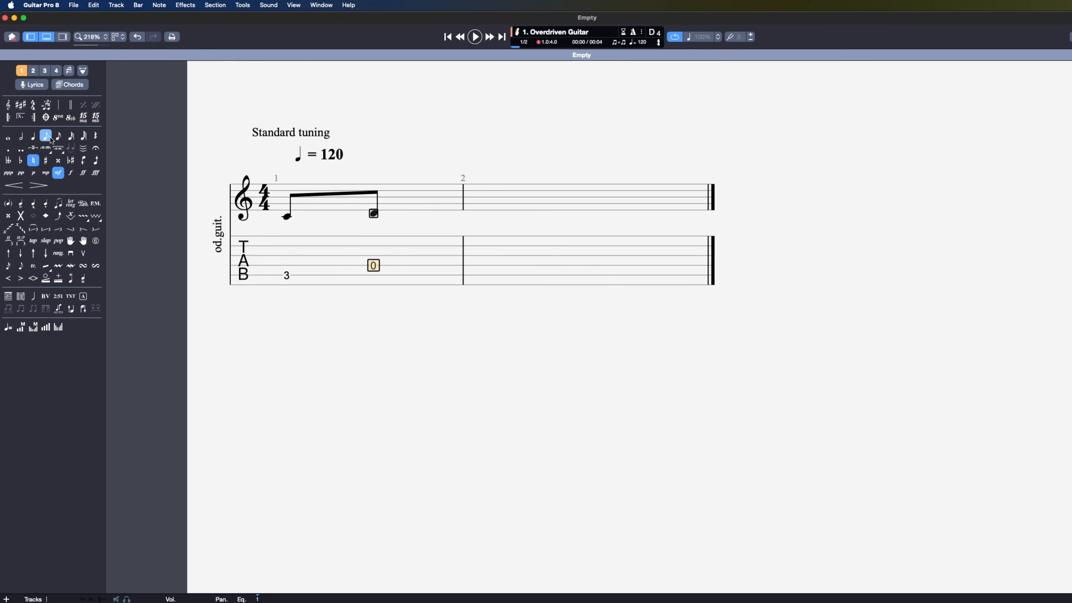
left_click(34, 136)
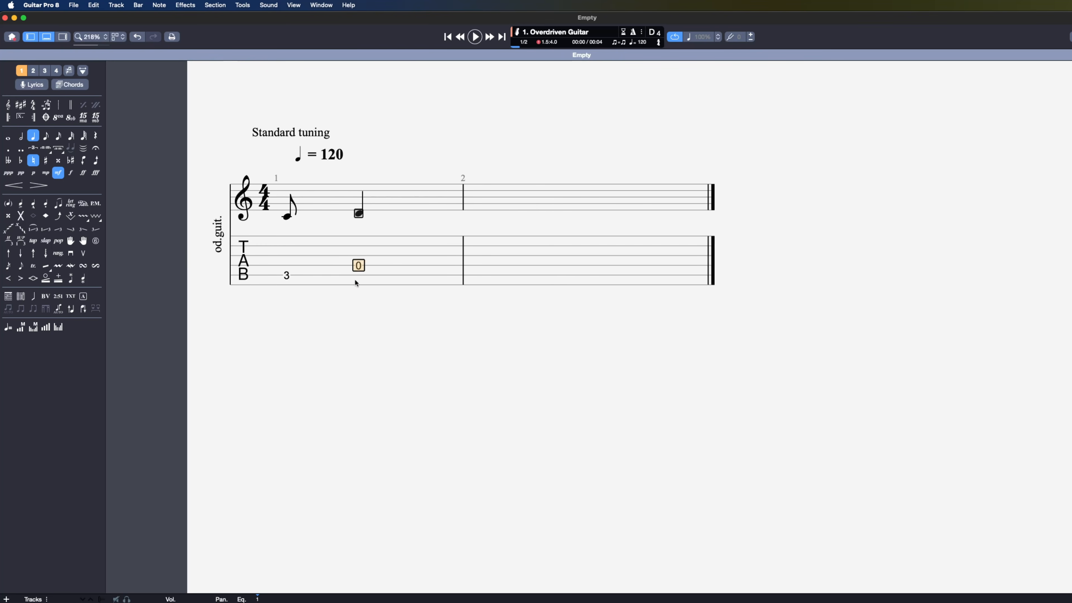
Delete both notes of bar 1 and enter fret 3 on the A string as a quarter note
left_click_drag(287, 278, 349, 280)
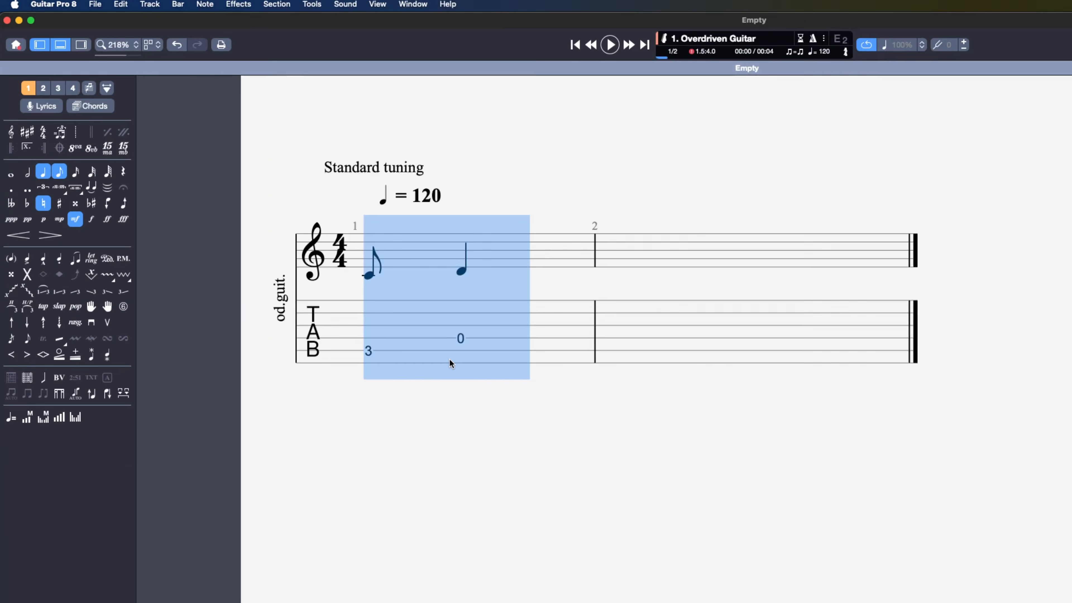
key("Delete")
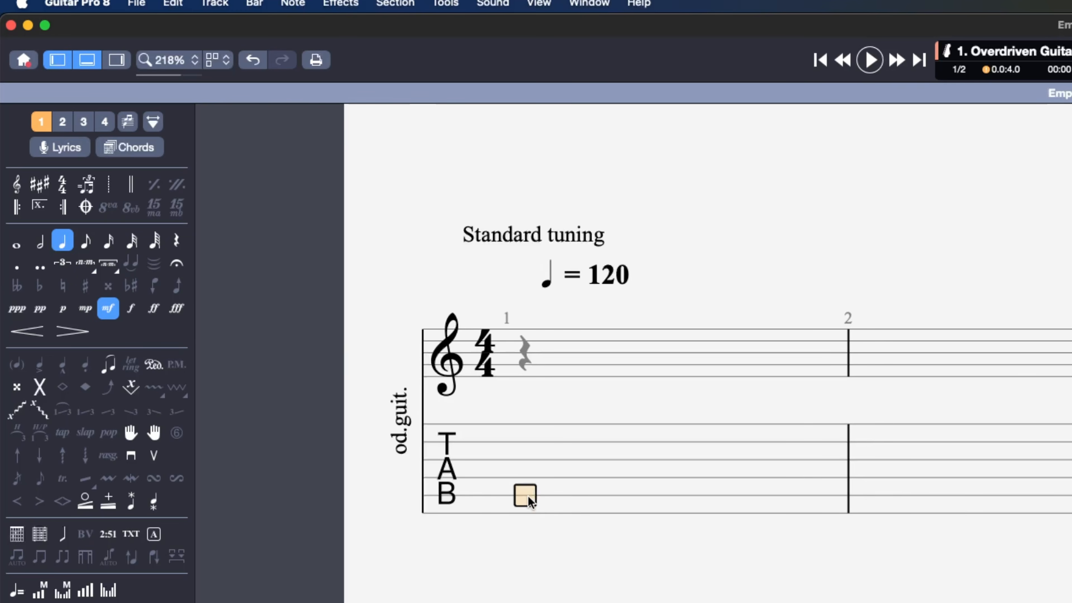
type("3")
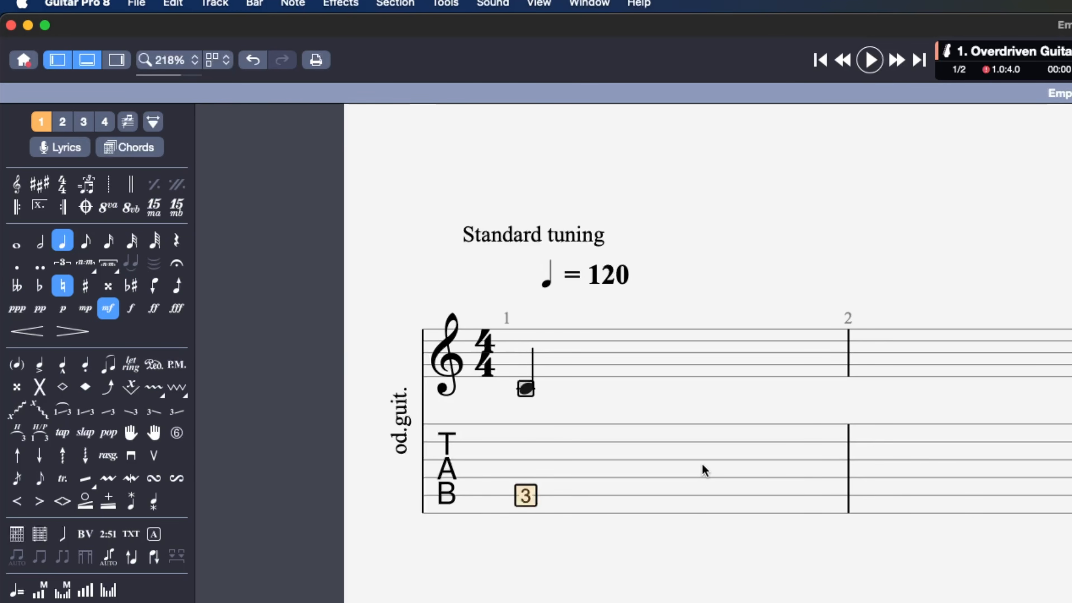
Lengthen the fret 3 note in bar 1 to a half note and on to a whole note
key("minus")
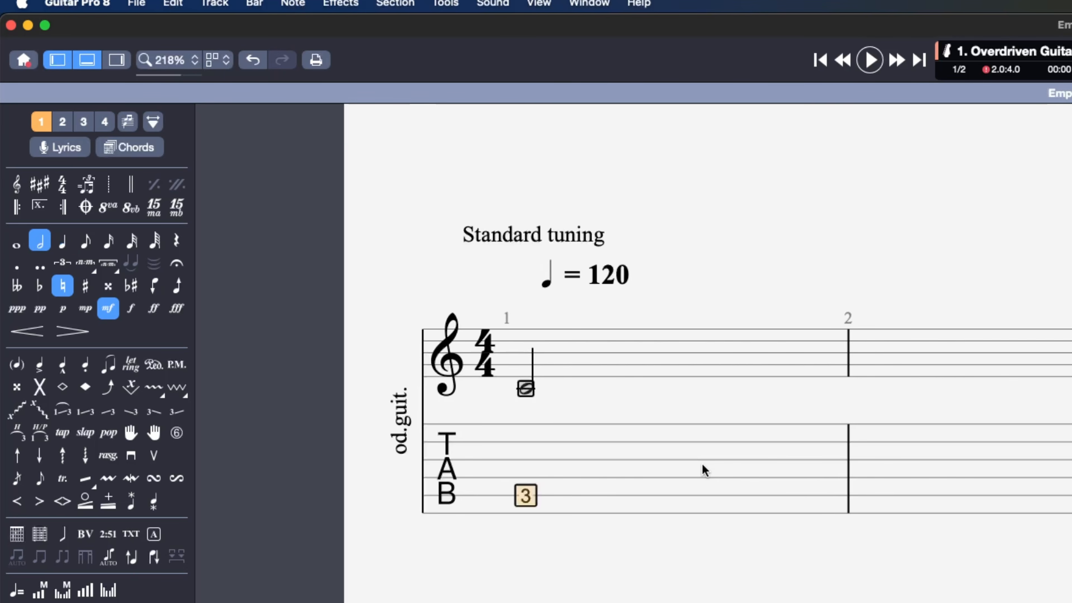
key("minus")
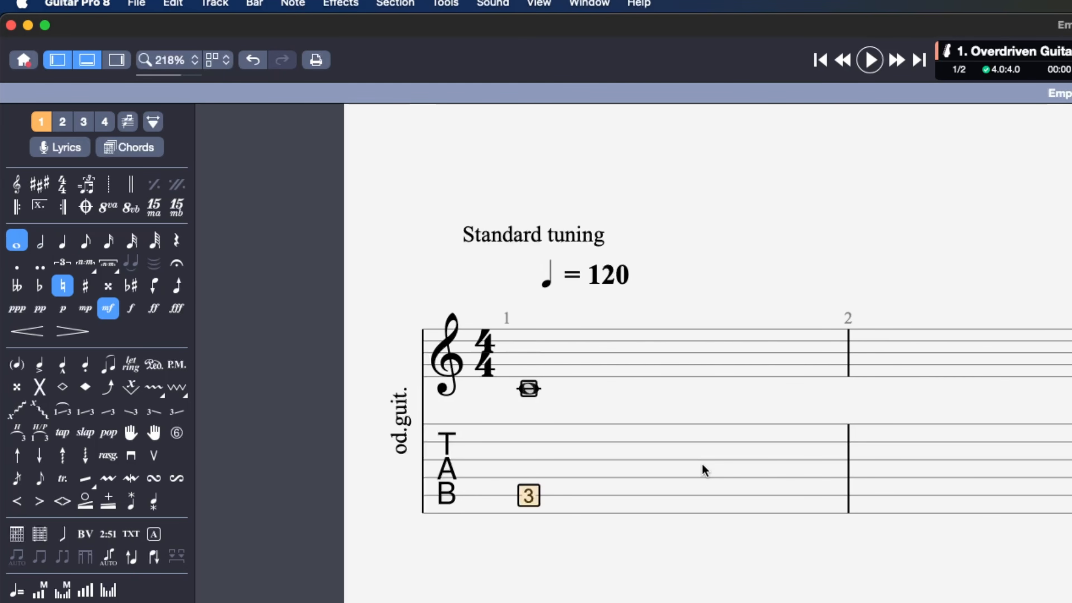
key("Right")
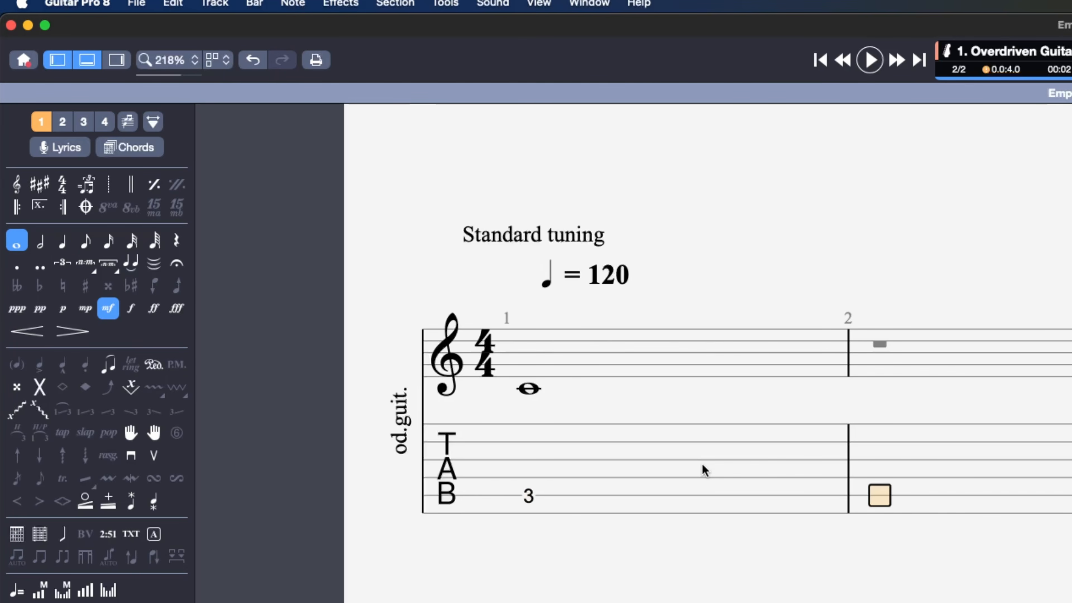
Shorten the fret 3 note to an eighth note and turn it into an eighth rest
key("Left")
key("plus")
key("plus")
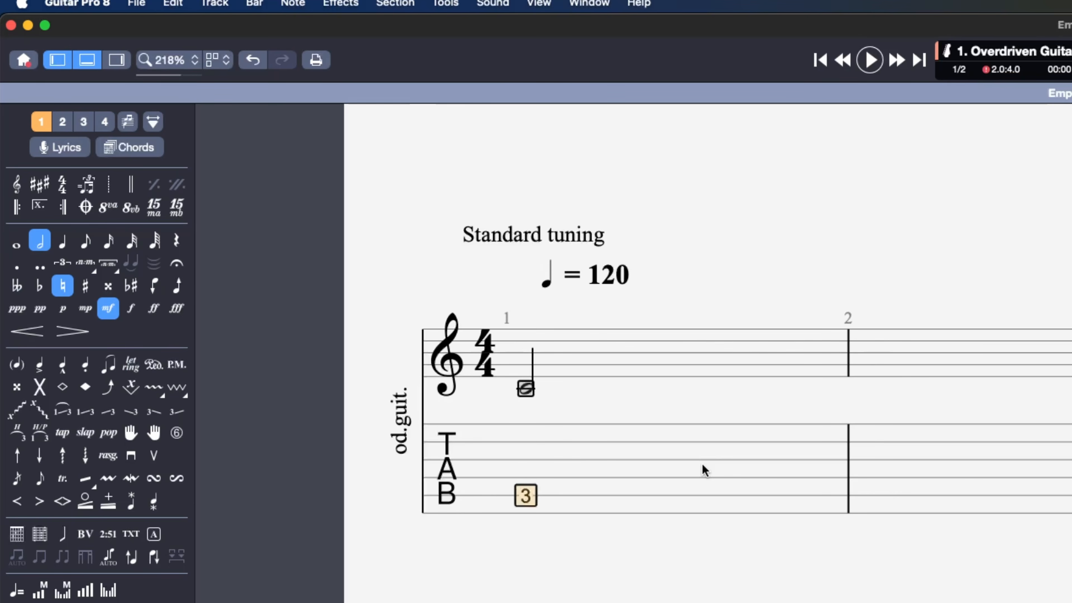
key("plus")
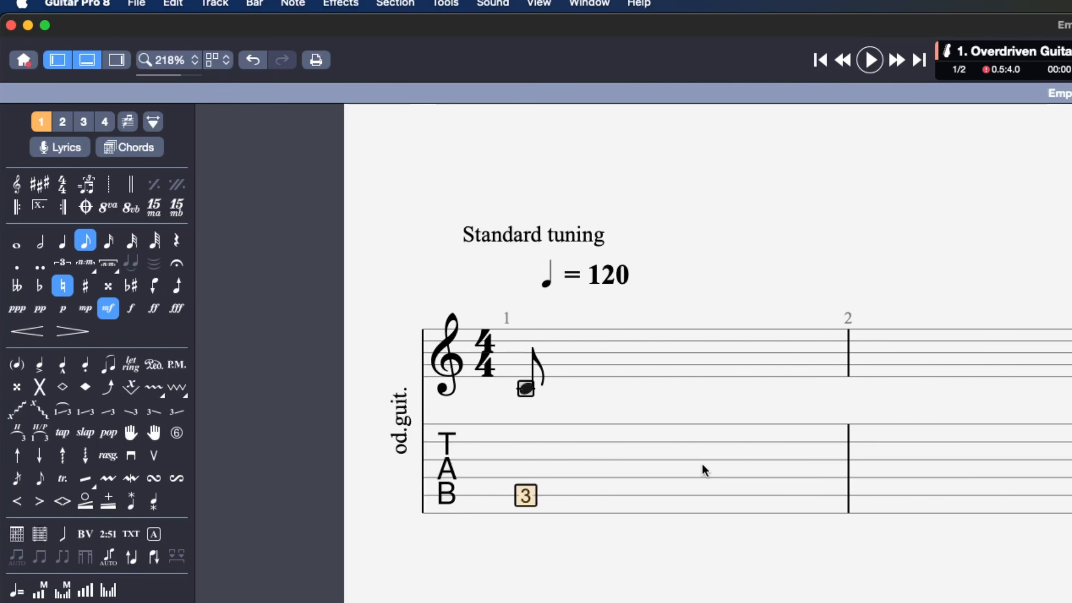
key("r")
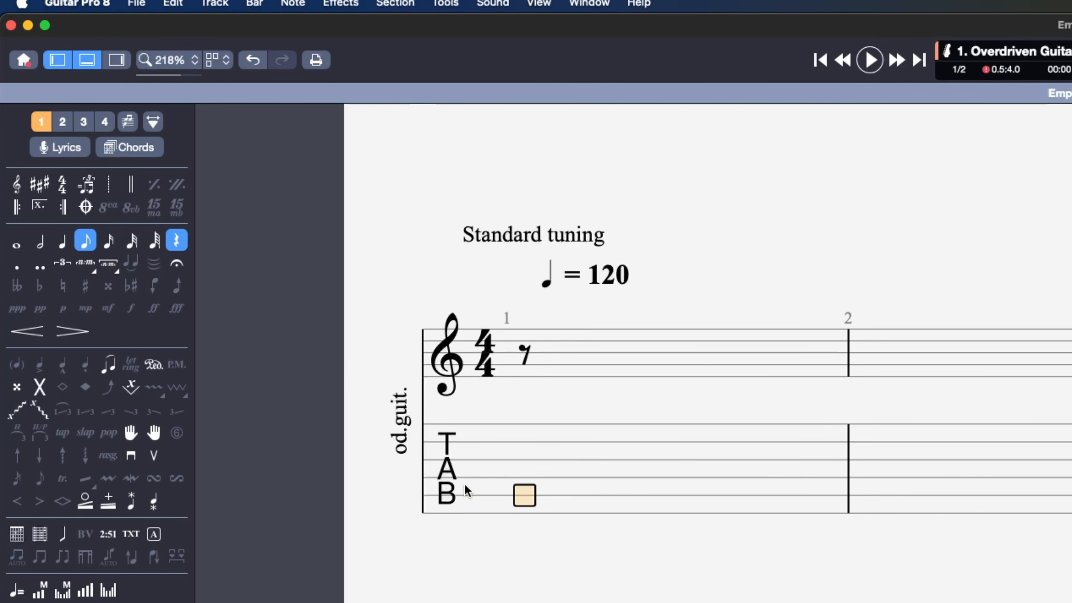
Replace the rest with fret 3 on the A string and add an open D string eighth note
key("3")
key("Right")
key("Up")
key("0")
key("Right")
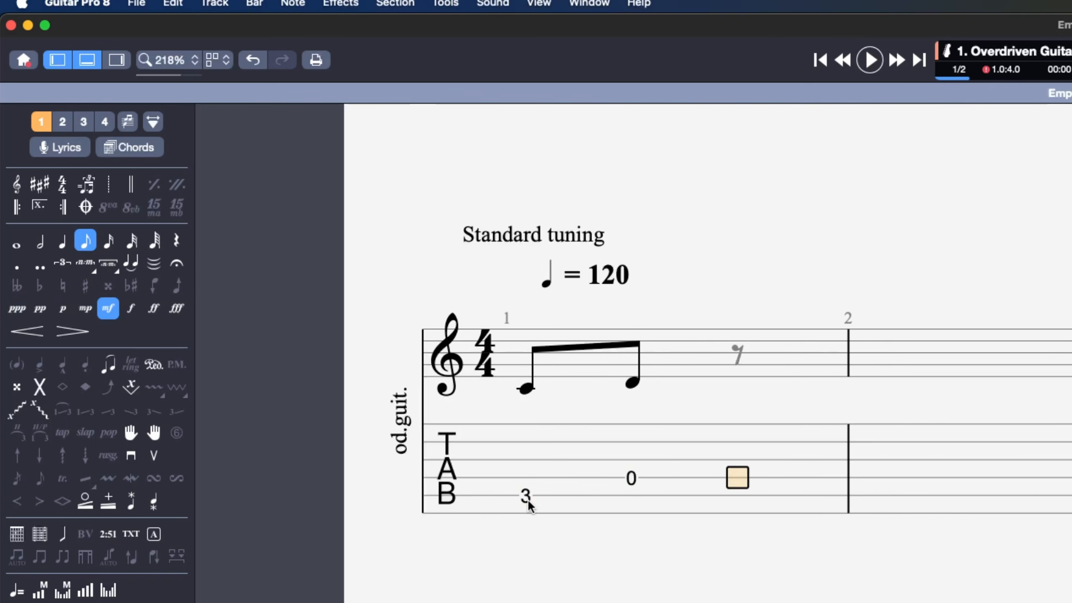
Continue bar 1 with eighth notes on fret 2 of the D string, the open G string and fret 2 of the G string
key("2")
key("Right")
key("Up")
key("0")
key("Right")
key("2")
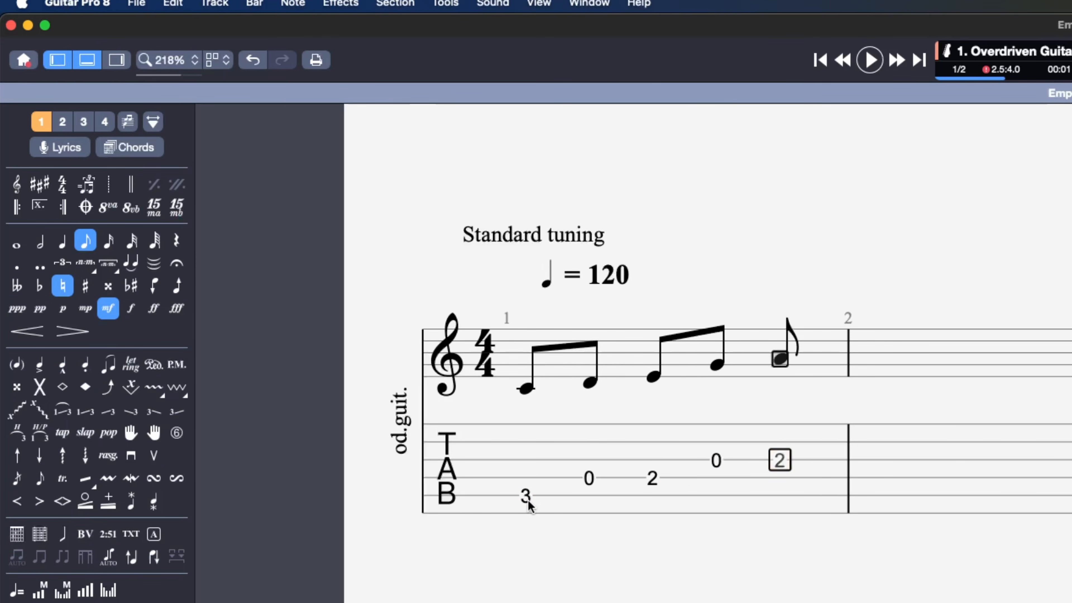
Add fret 1 on the B string to bar 1 as a quarter note
key("Right")
key("Up")
key("1")
key("minus")
key("Right")
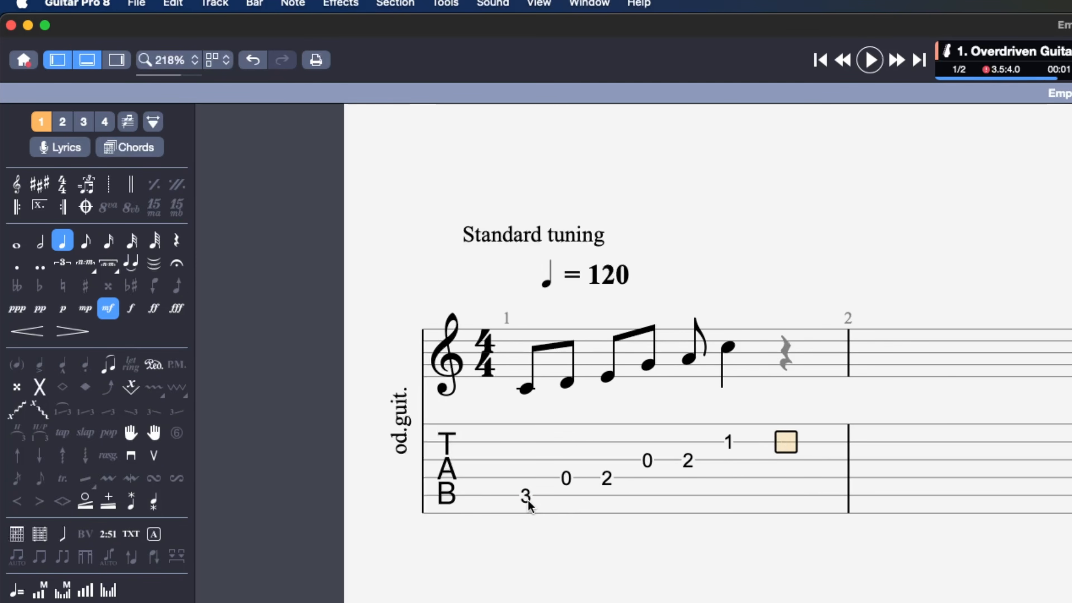
Finish bar 1 with fret 3 on the B string as an eighth note and start bar 2 with fret 1 as a quarter note
key("3")
key("Right")
key("1")
key("Right")
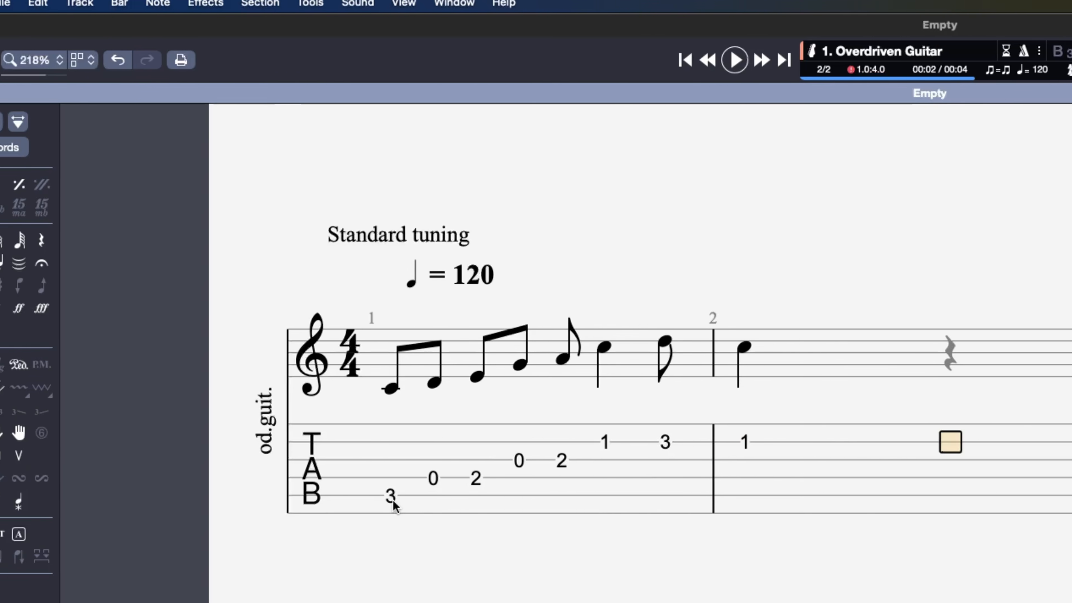
Continue bar 2 on the B string with frets 3 and 1 as sixteenth notes and the open string as an eighth note
key("3")
key("Right")
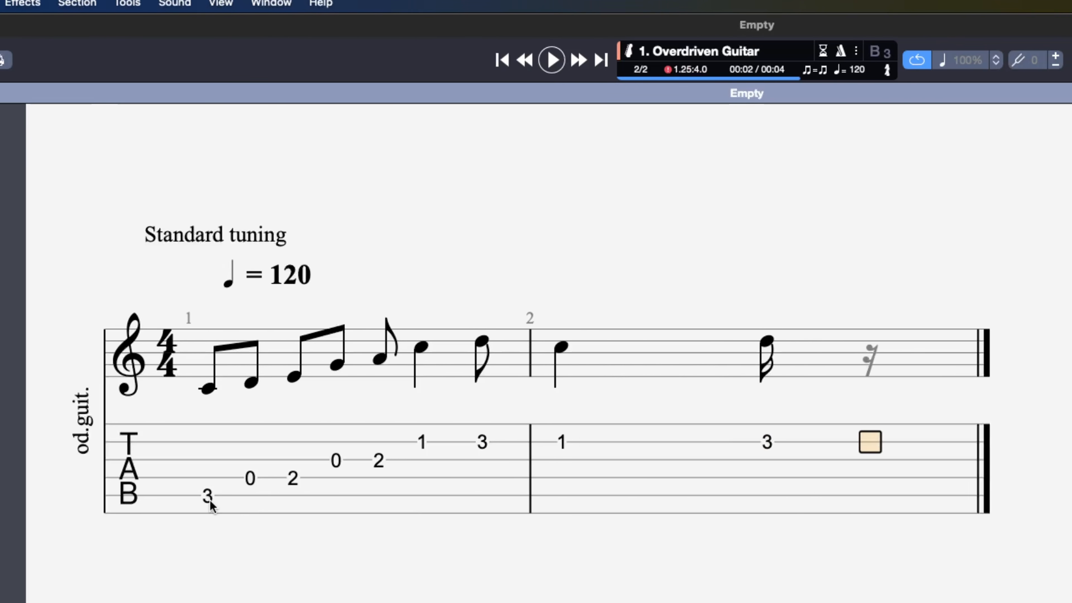
key("1")
key("Right")
key("0")
key("Right")
Add fret 2 and the open string on the G string to bar 2 as eighth notes
key("Down")
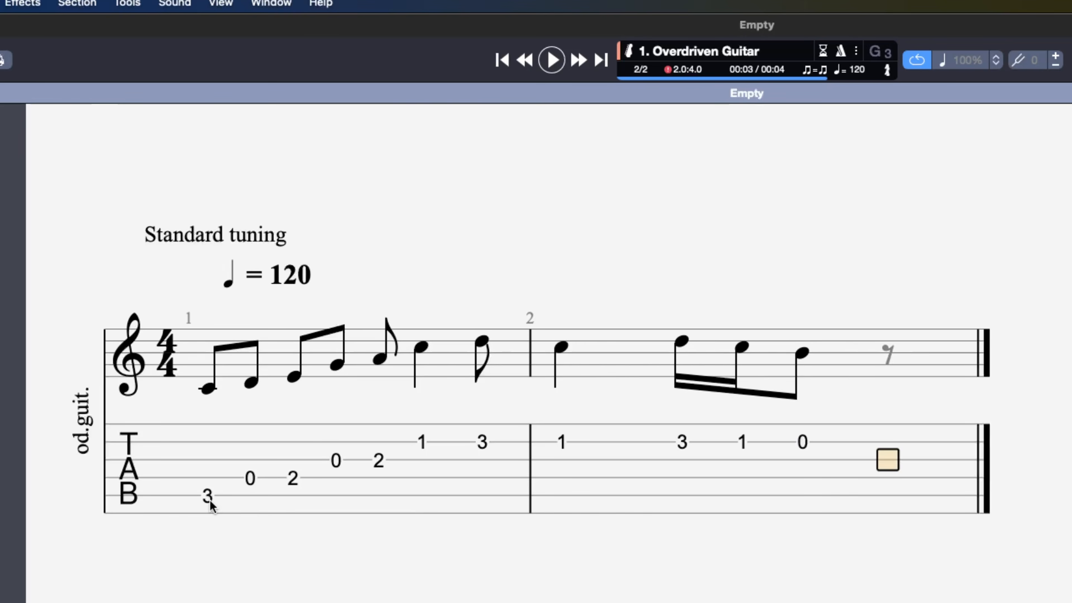
key("2")
key("Right")
key("0")
key("Right")
Finish bar 2 with fret 2 and open sixteenth notes on the D string and fret 3 on the A string as an eighth note
key("Down")
key("2")
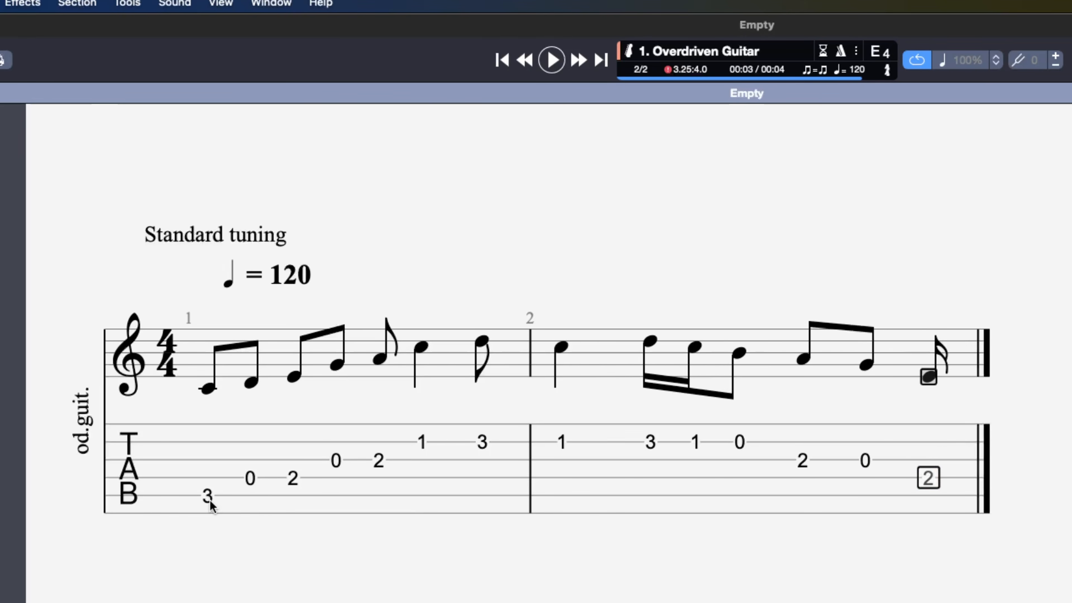
key("Right")
key("0")
key("Right")
key("Down")
key("3")
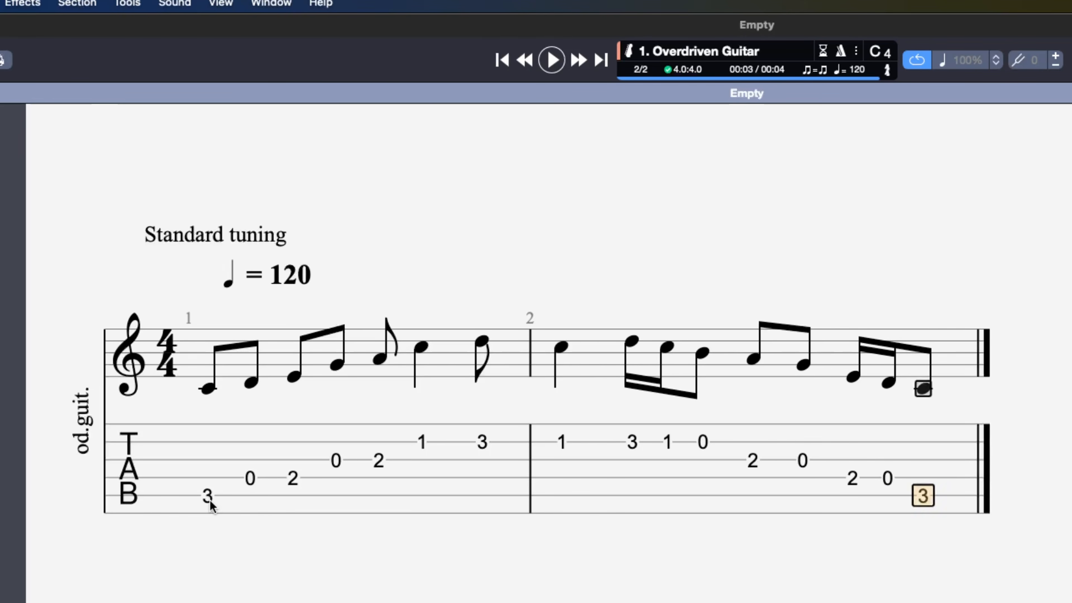
Delete every note in the two bars except the first fret 3 note in bar 1
left_click_drag(208, 496, 890, 508)
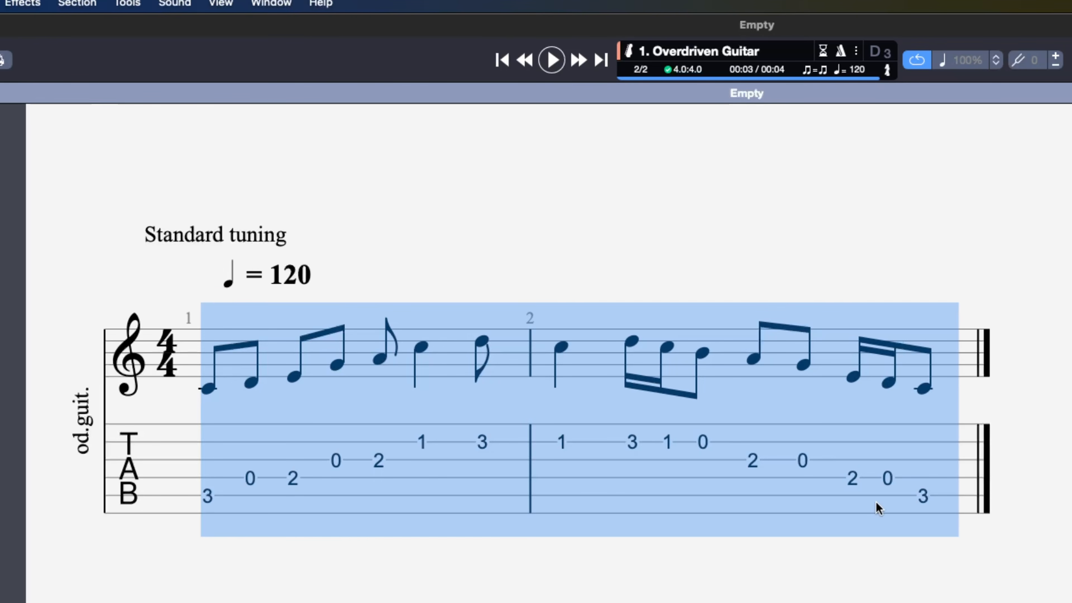
left_click(292, 463)
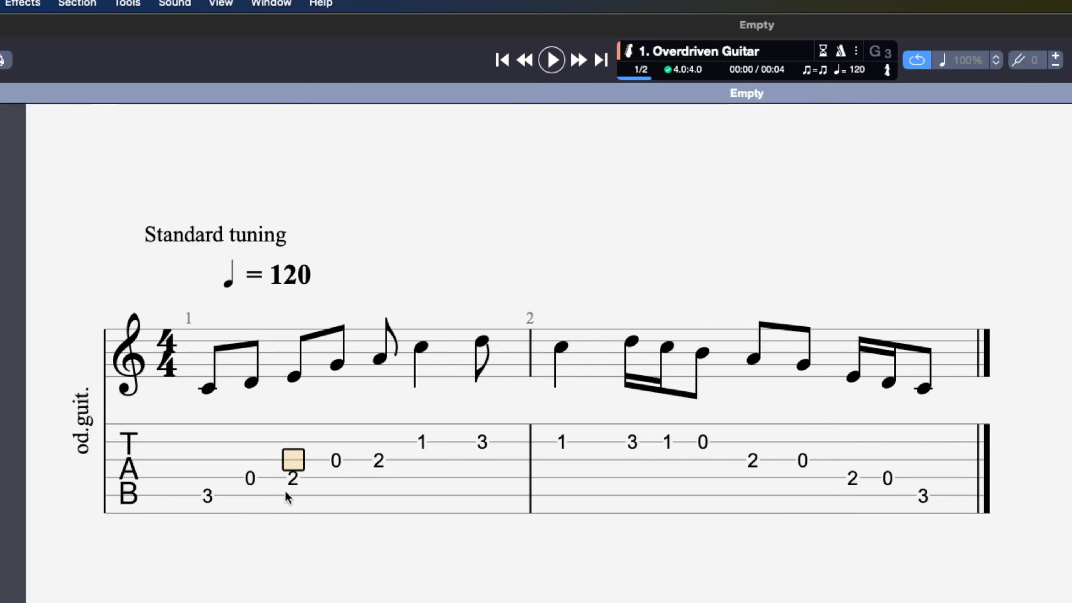
left_click_drag(934, 490, 255, 516)
key("Delete")
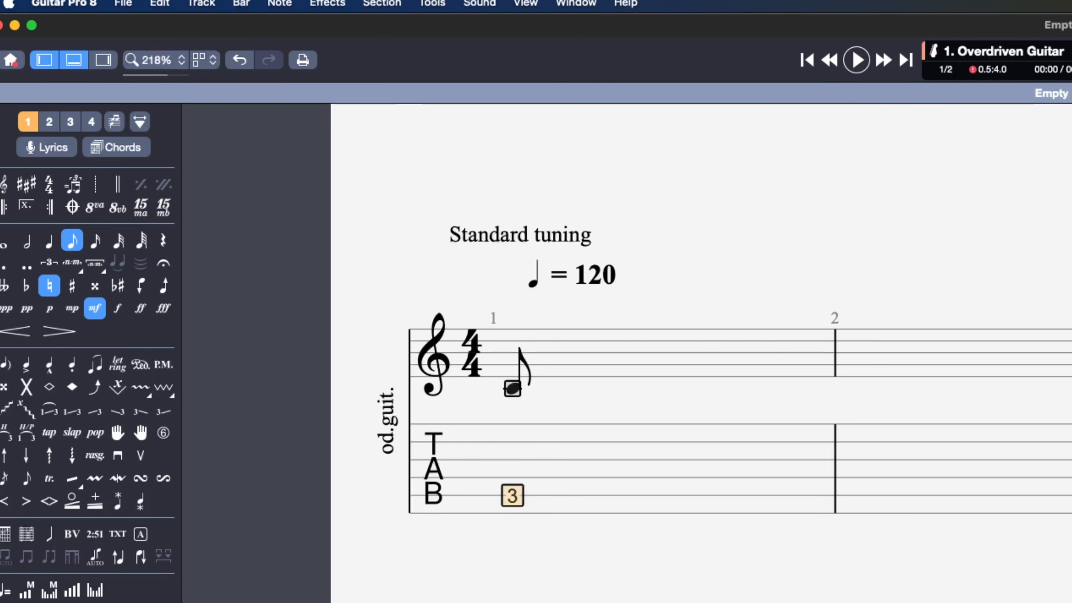
Turn the first note into an eighth-note triplet and complete it with the open D string and fret 2 on the D string
key("slash")
key("Right")
key("Up")
type("0")
key("Right")
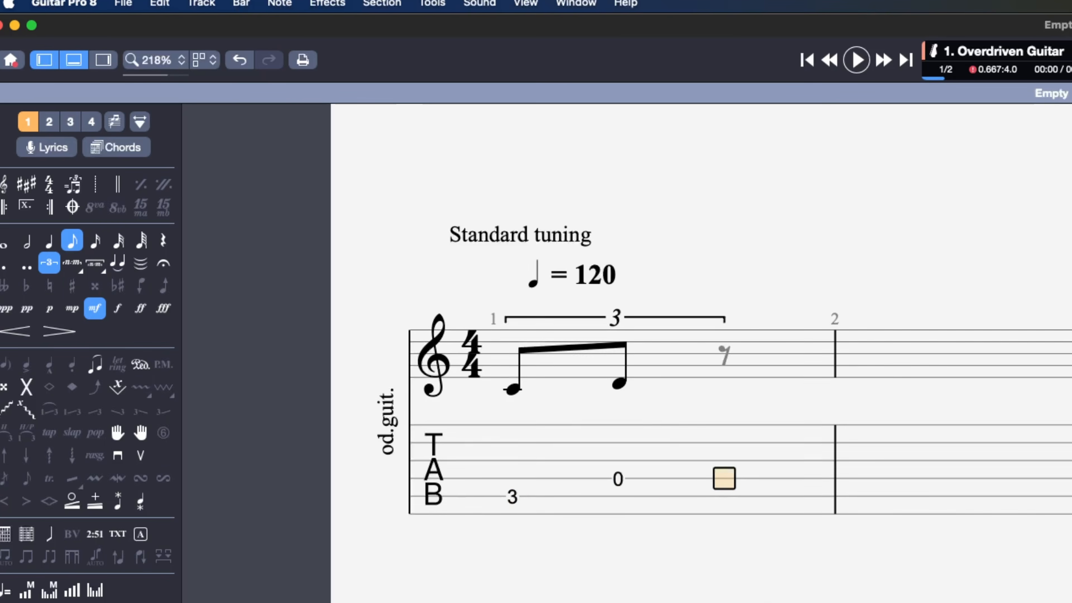
type("2")
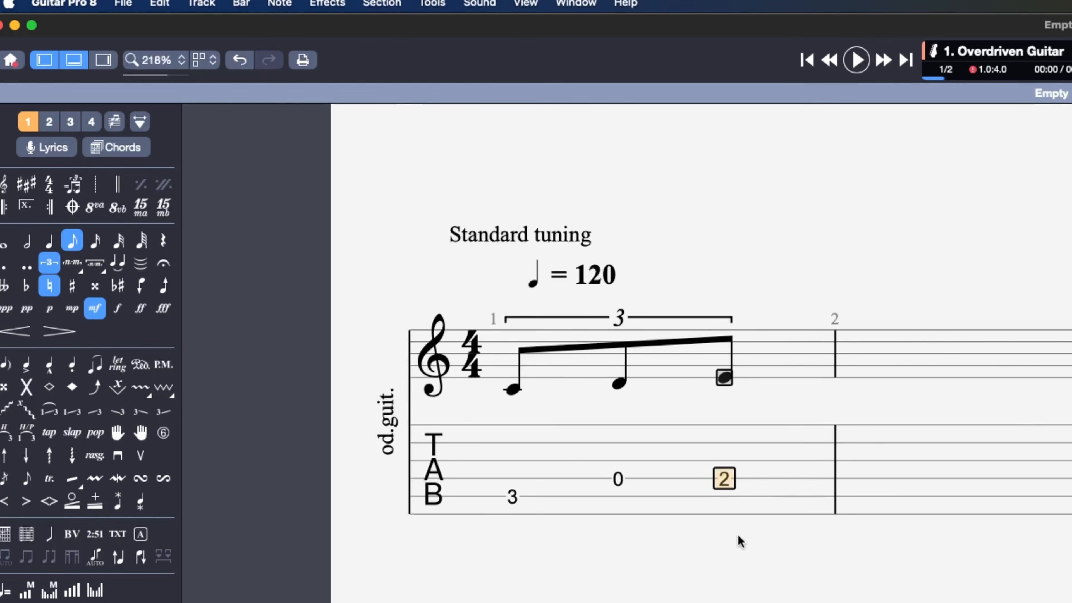
Delete the triplet from bar 1 and enter fret 3 on the A string as a plain eighth note without the triplet setting
left_click_drag(737, 539, 474, 521)
key("Delete")
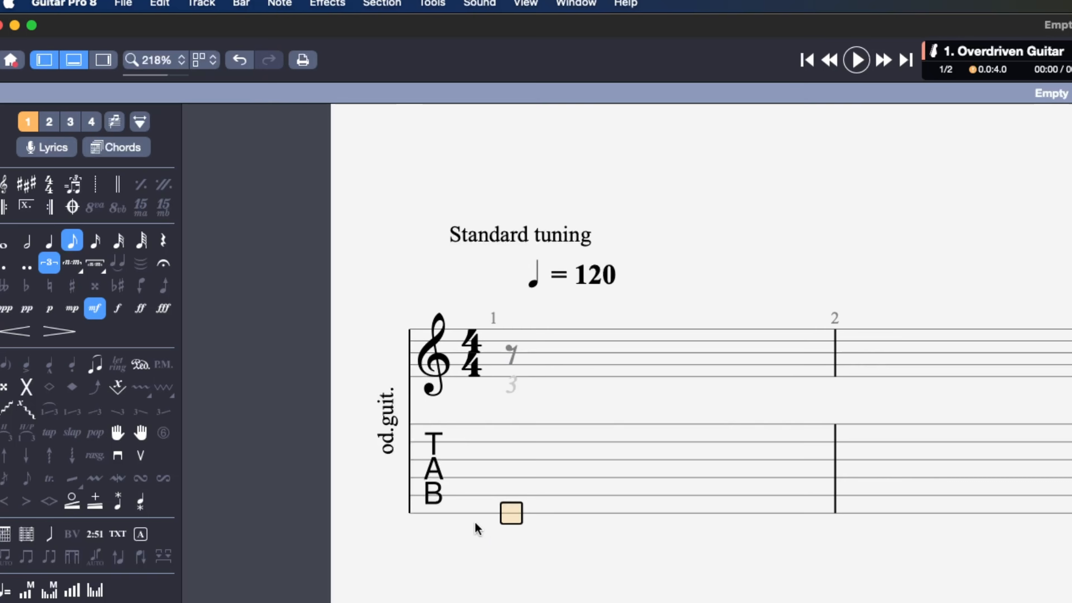
left_click(509, 496)
type("3")
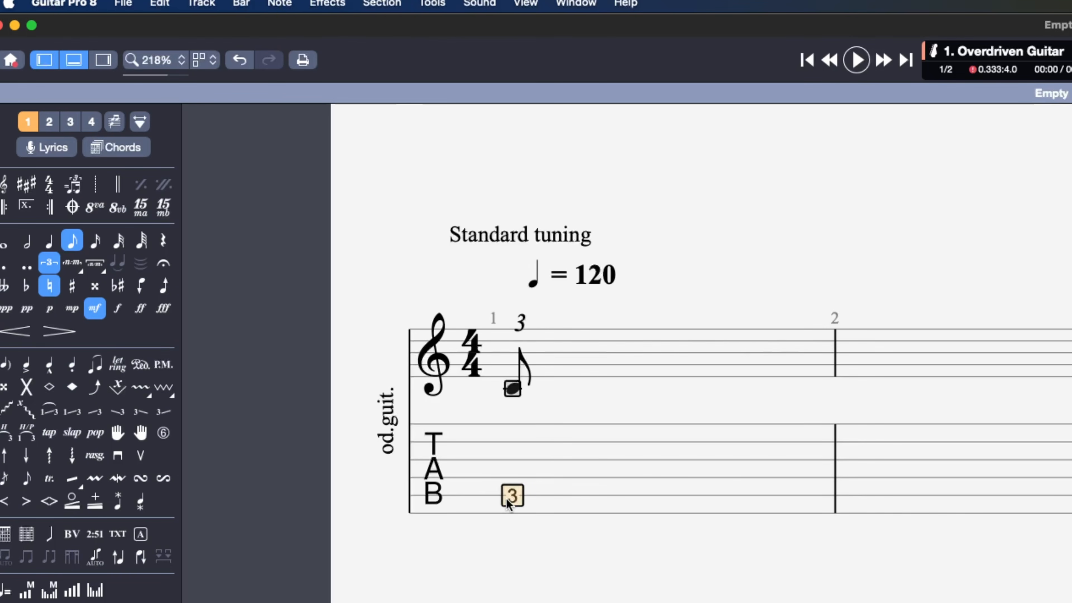
key("super+3")
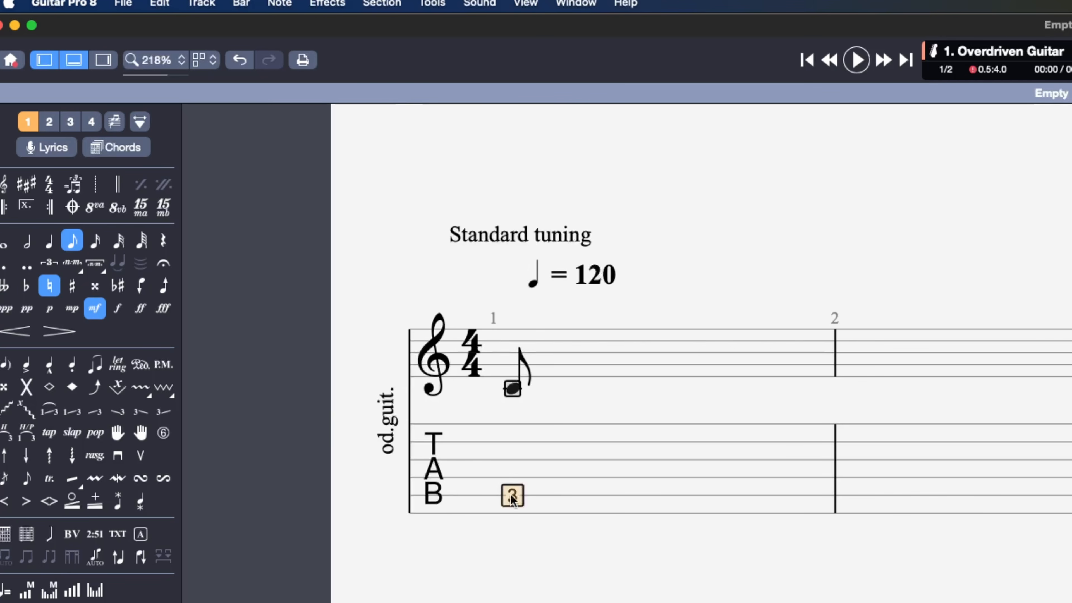
Dot the first eighth note and follow it with undotted sixteenth notes on fret 3 of the A string and the open D string
key("period")
key("Right")
type("3")
key("minus")
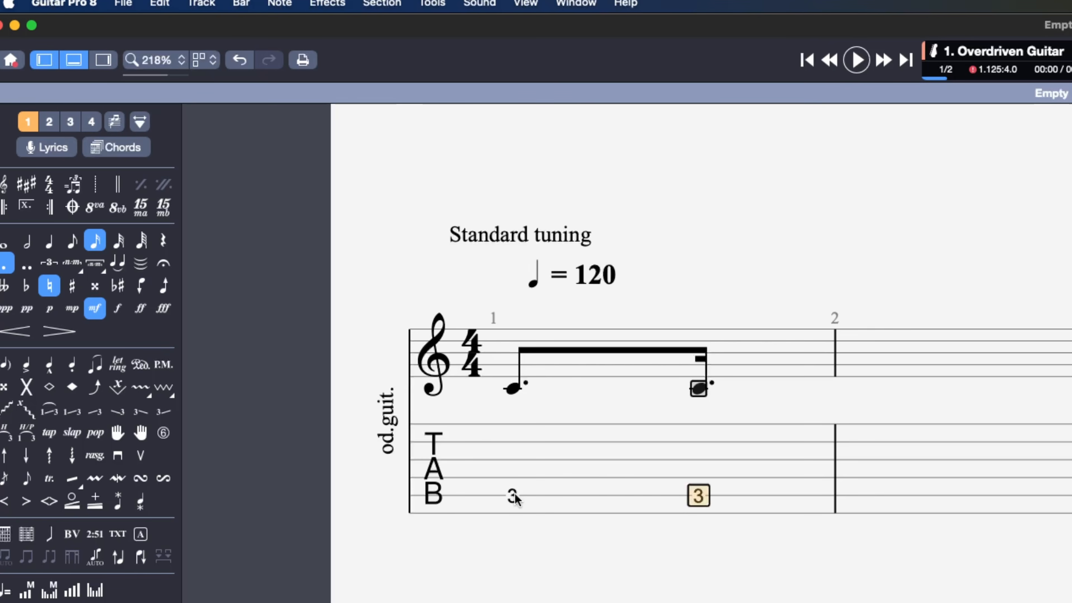
key("period")
key("Right")
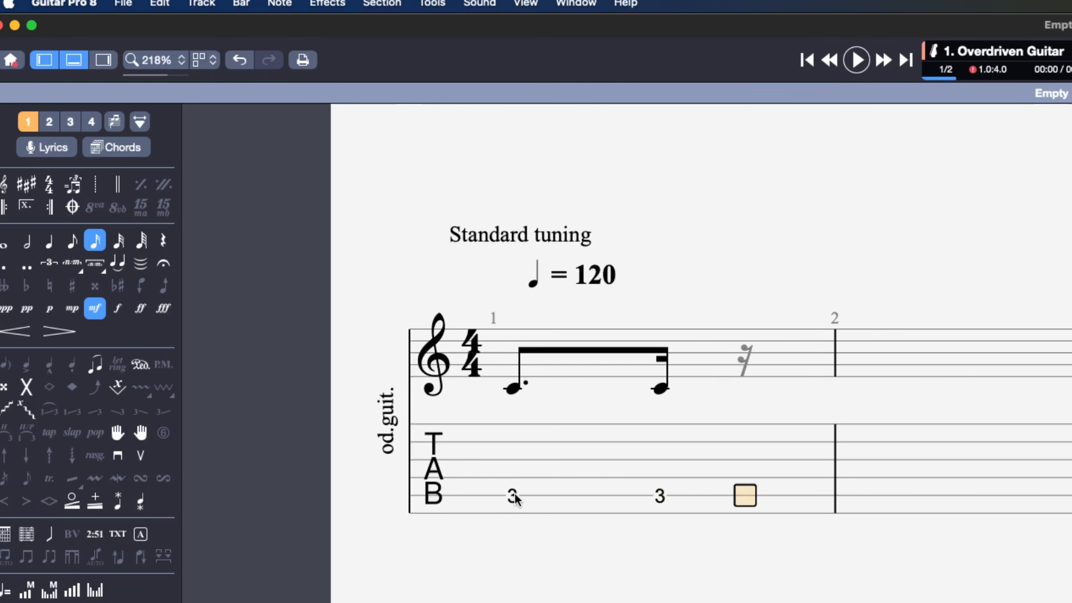
key("Up")
type("0")
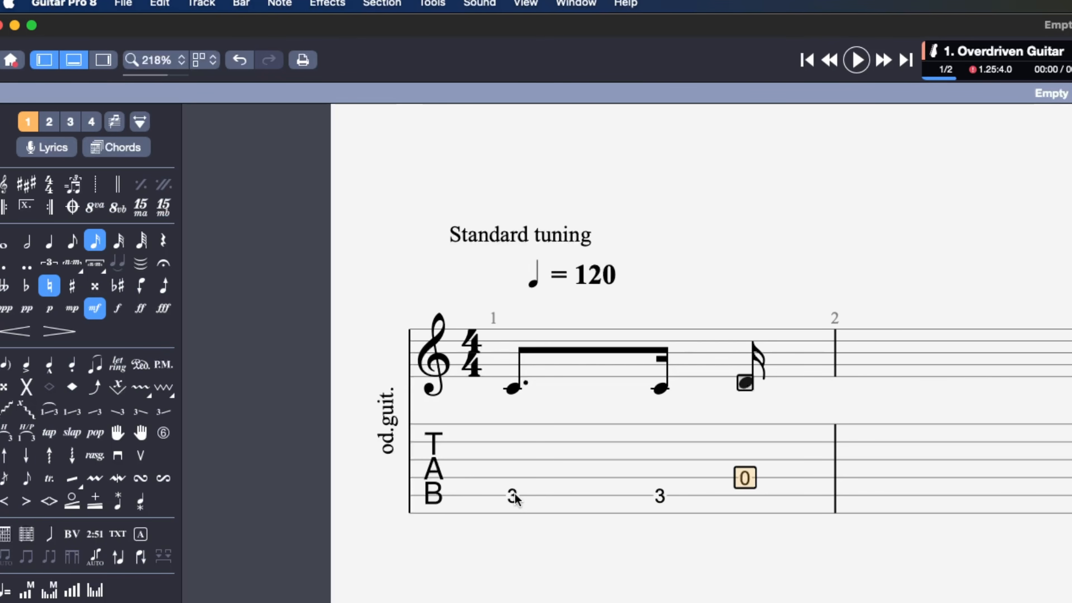
Turn the open D note into an eighth-note triplet and complete it with fret 2 on the D string and the open G string
key("minus")
key("slash")
key("Right")
type("0")
key("Right")
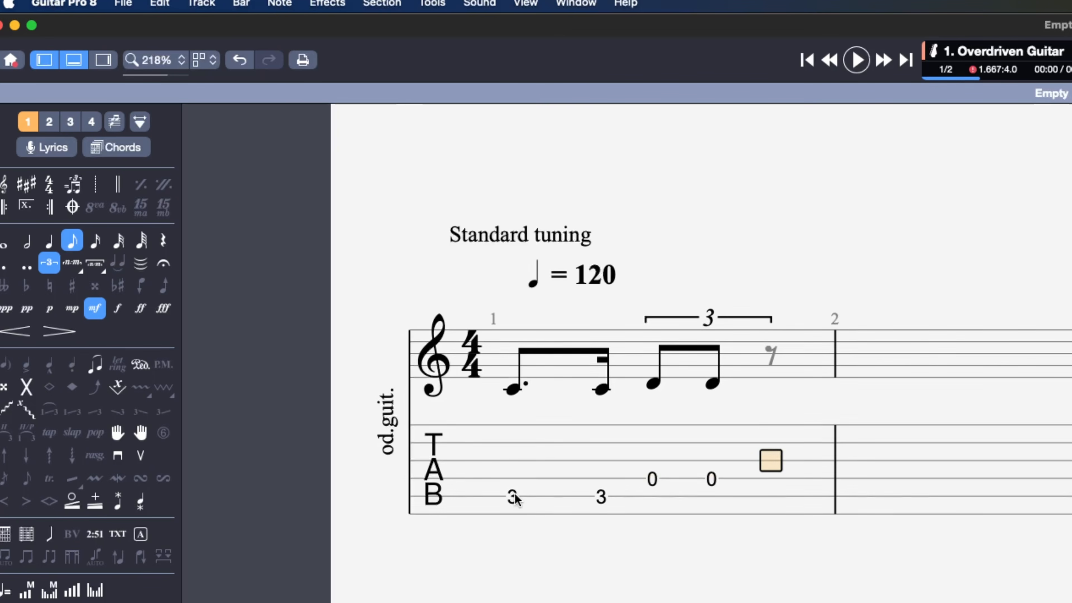
key("Left")
type("2")
key("Right")
key("Up")
type("0")
key("Right")
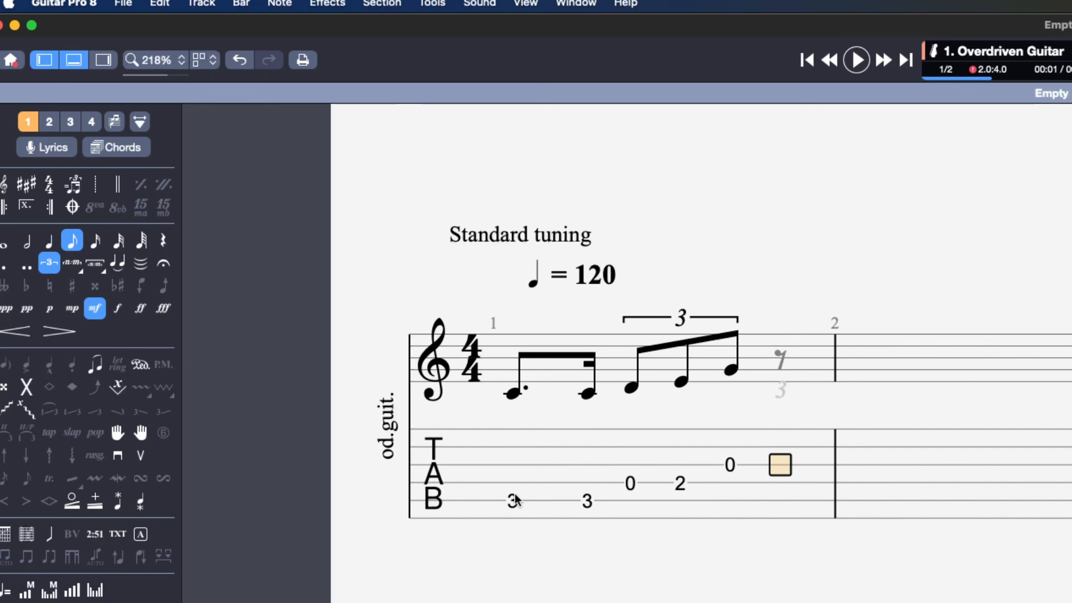
Enter sixteenth notes without the triplet setting: fret 2 on the G string, followed by open, fret 1 and fret 3 on the B string
type("2")
key("equal")
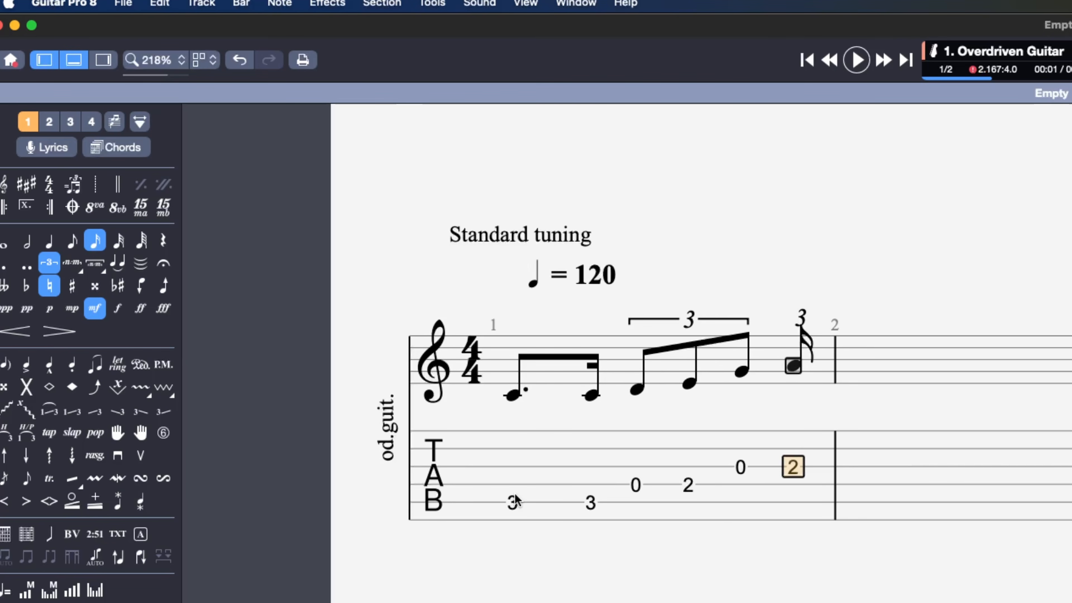
key("slash")
key("Right")
key("Up")
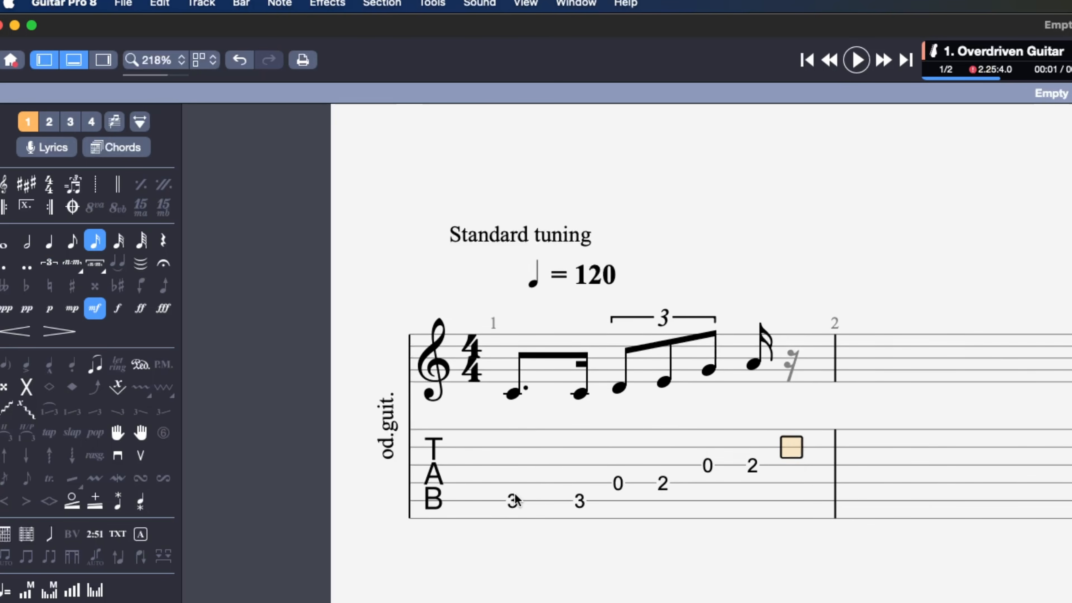
type("0")
key("Right")
type("1")
key("Right")
type("3")
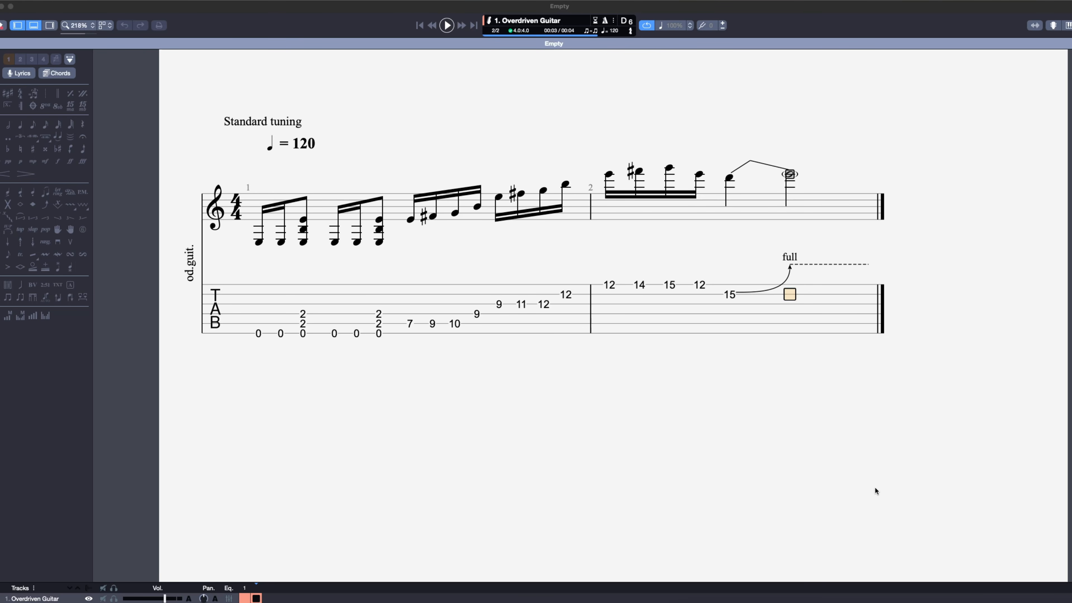
Show the inspector and look over the song settings and the track settings
left_click(50, 27)
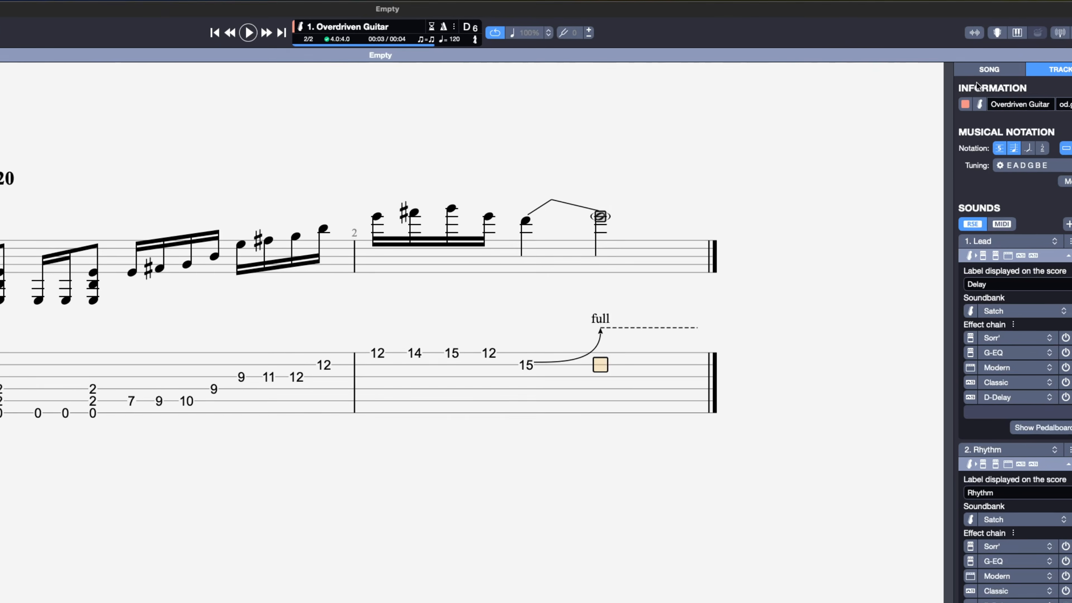
left_click(989, 71)
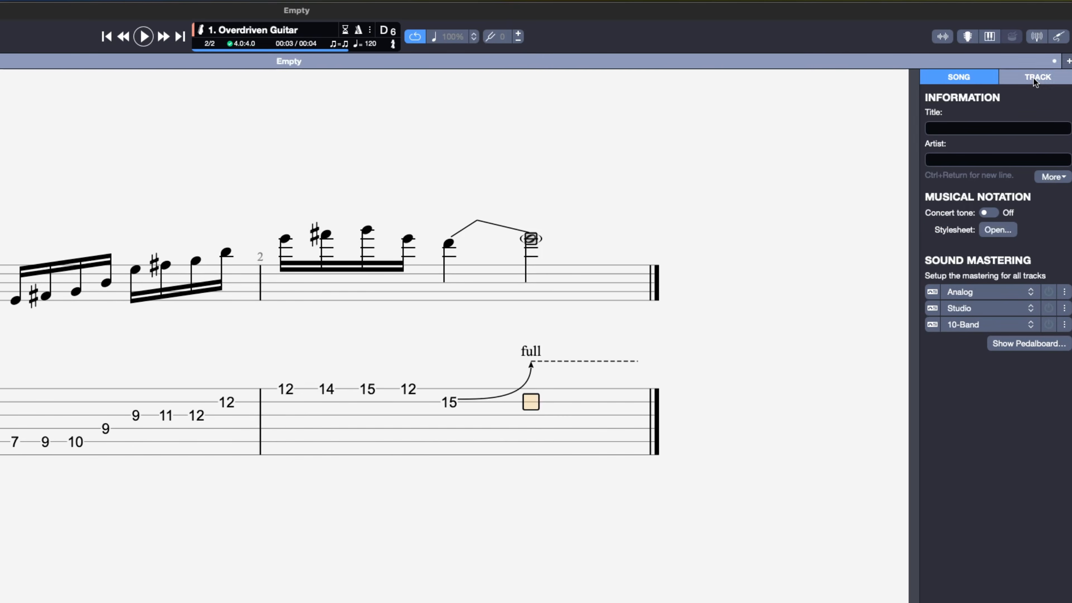
left_click(1034, 77)
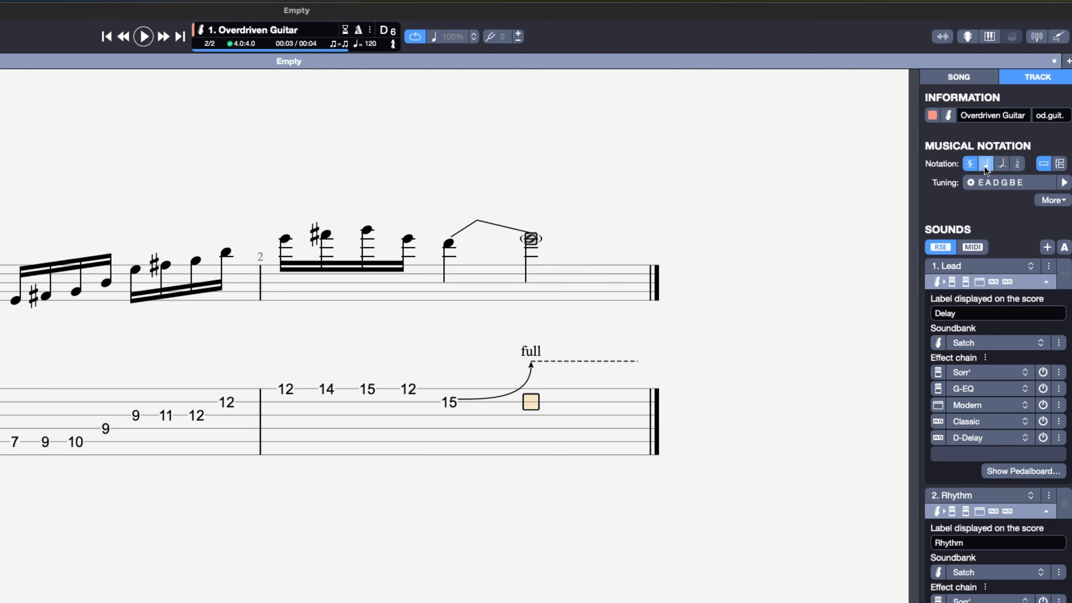
Toggle the Overdriven Guitar track's tablature and standard notation displays
left_click(970, 164)
left_click(970, 165)
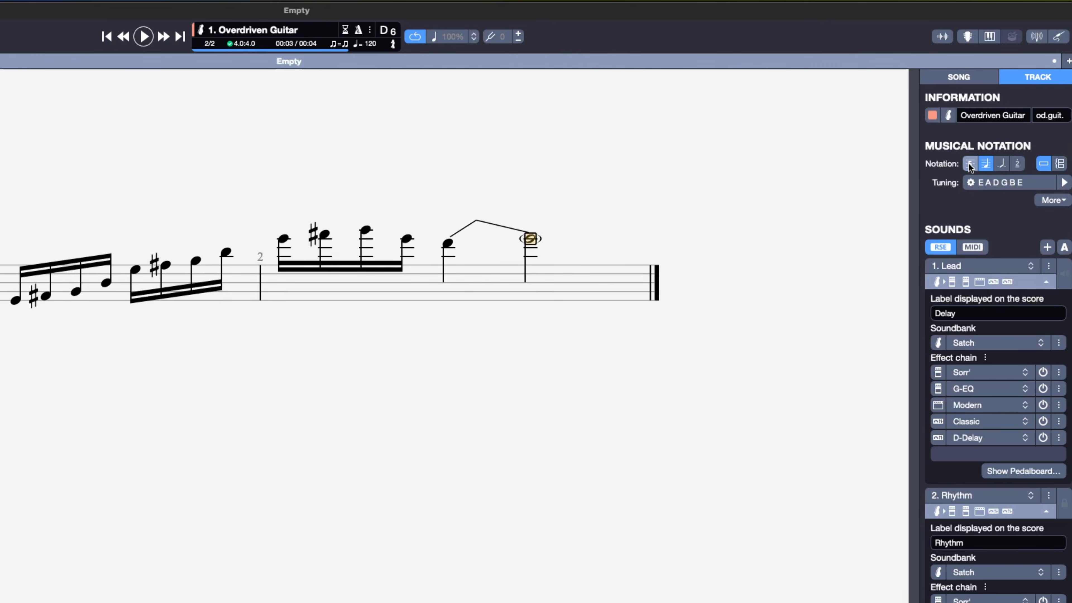
left_click(988, 165)
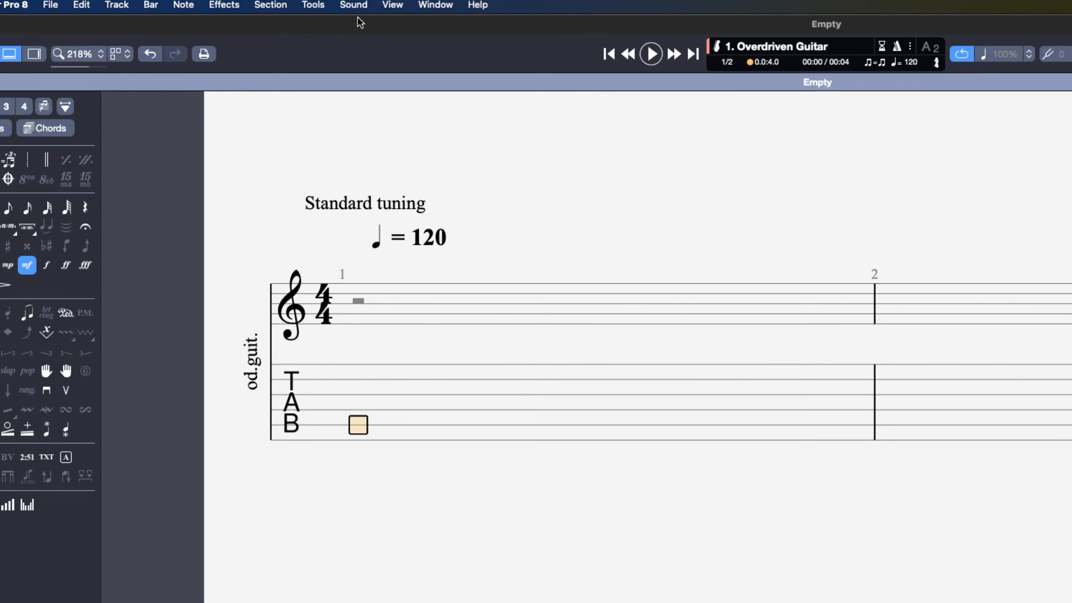
Show the Fretboard View, enlarge it and place it beneath the two empty bars
left_click(392, 5)
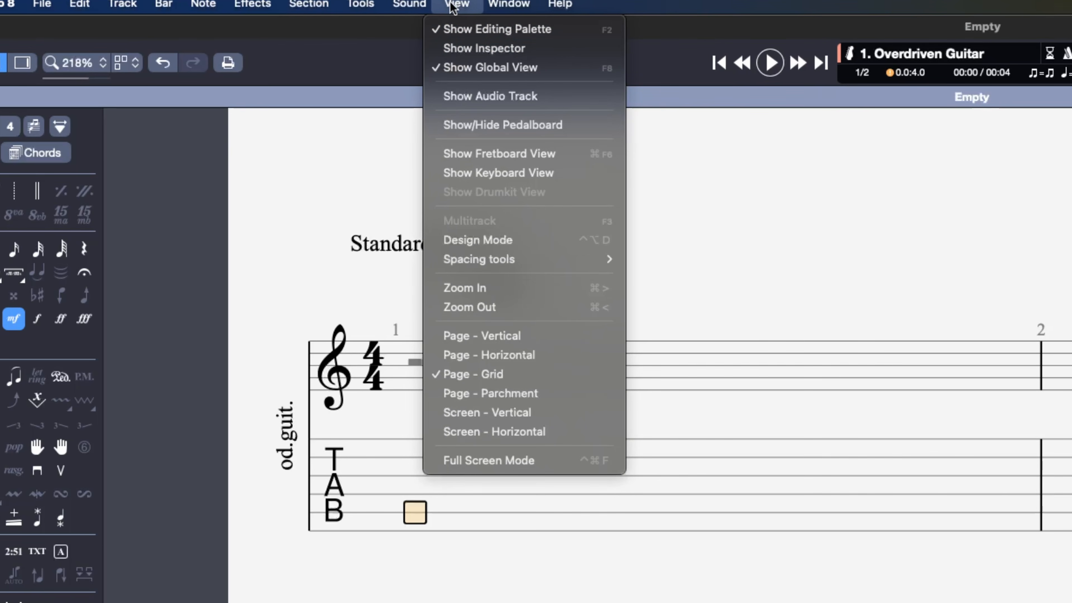
left_click(466, 158)
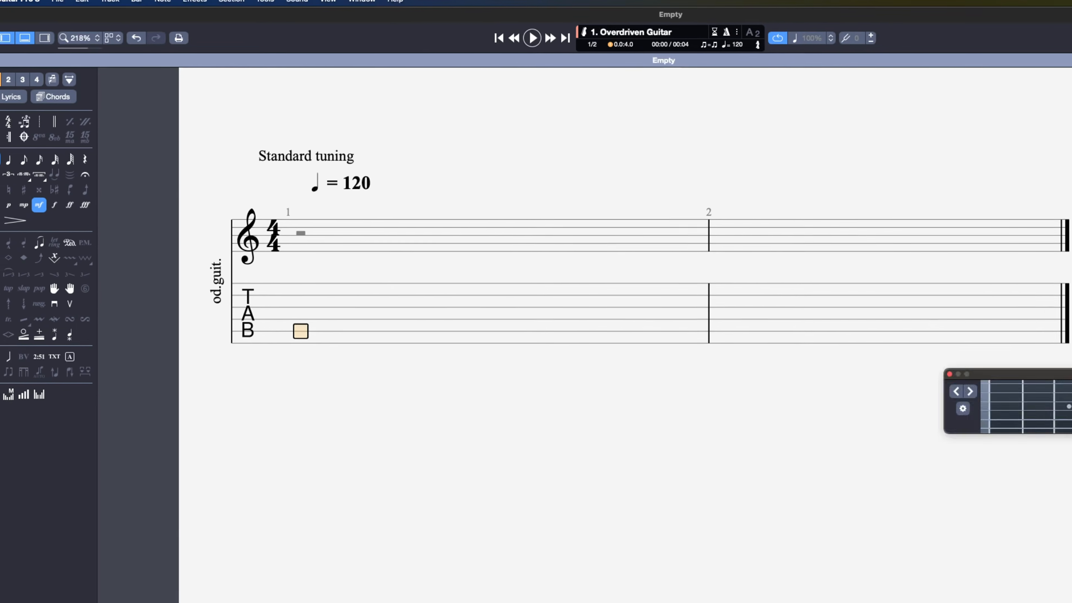
left_click_drag(1070, 374, 633, 454)
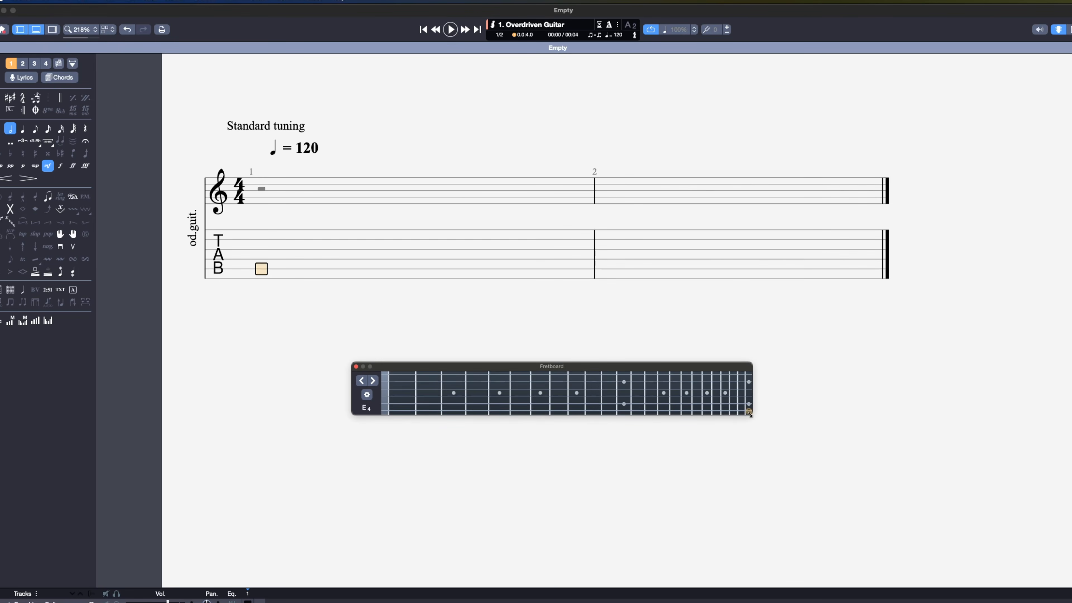
left_click_drag(749, 412, 984, 494)
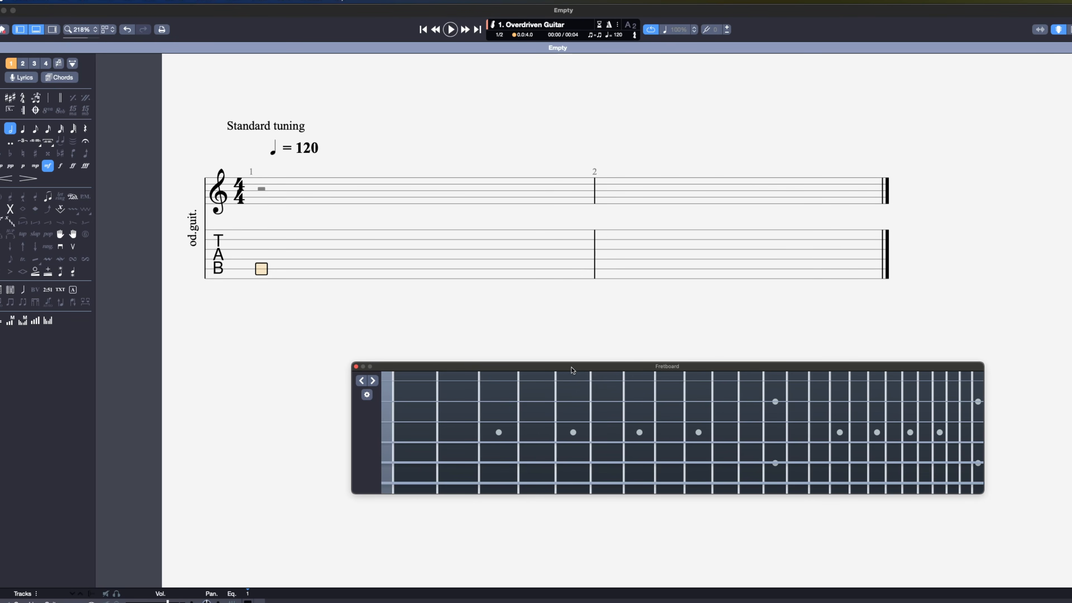
left_click_drag(573, 369, 476, 374)
Fill bar 1 with quarter notes from the fretboard: fret 3 on the A string, and open, fret 2 and fret 3 on the D string
left_click(266, 275)
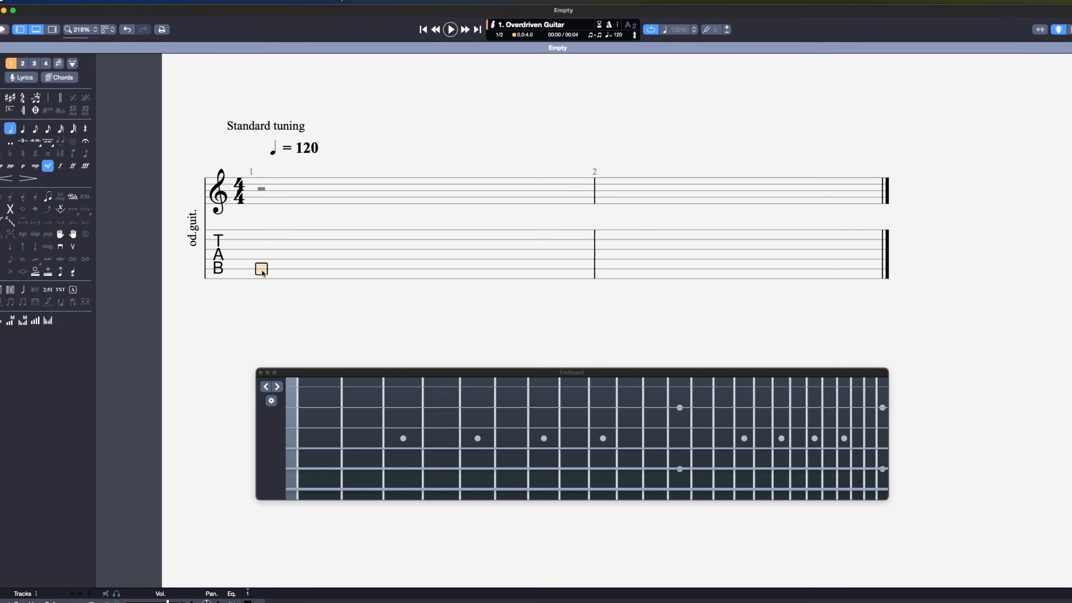
left_click(408, 467)
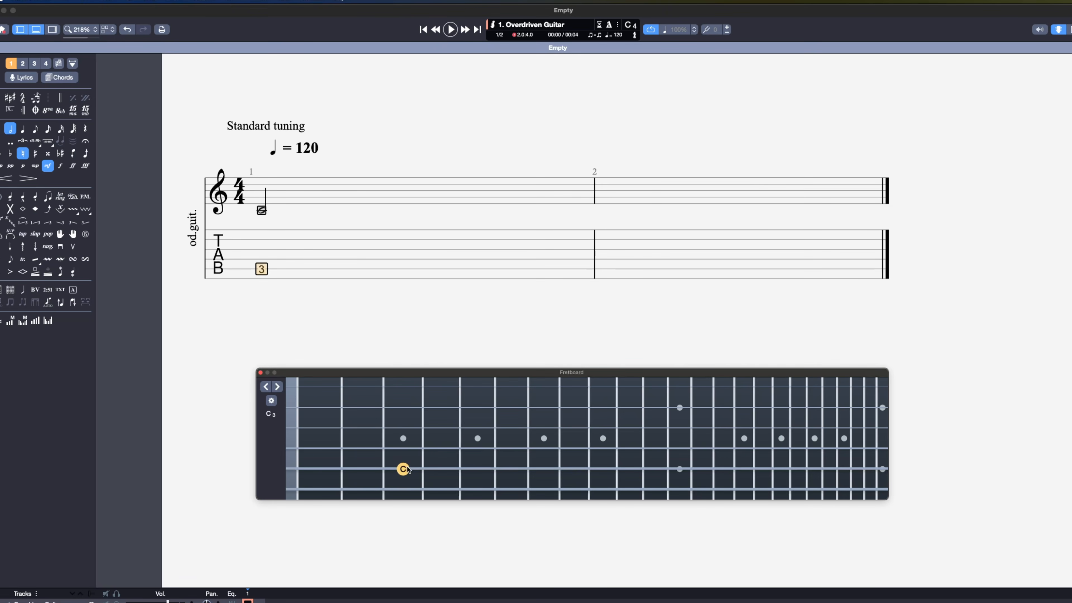
key("plus")
key("Right")
key("Up")
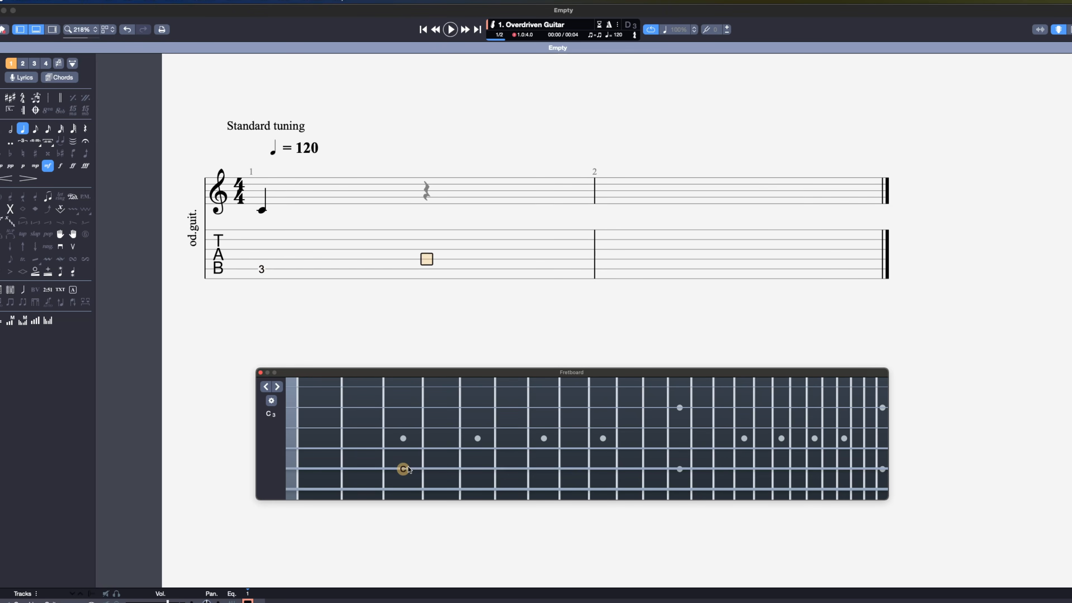
left_click(291, 449)
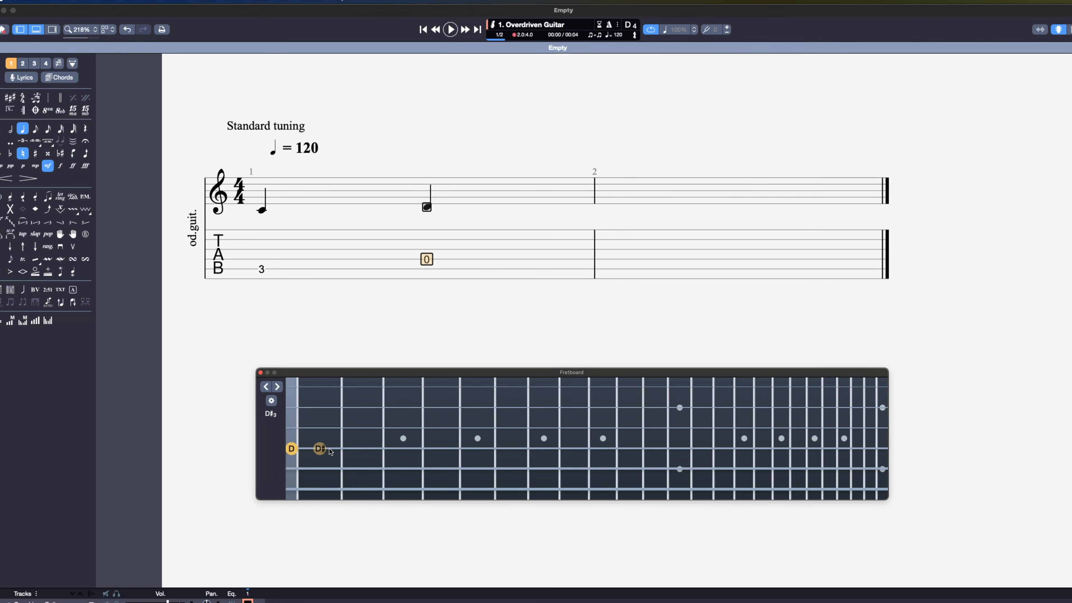
key("Right")
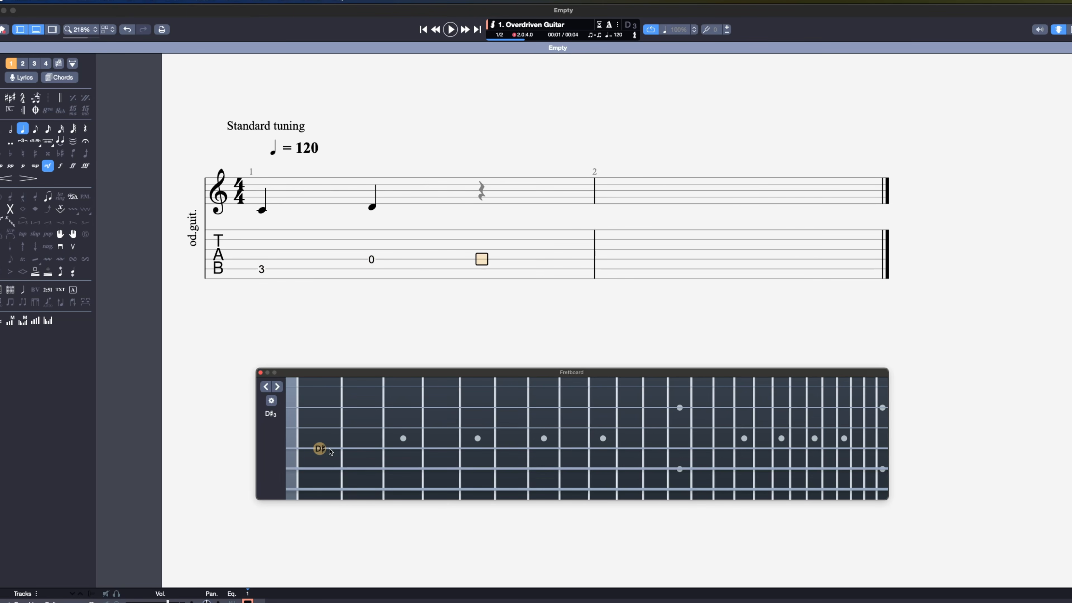
left_click(374, 454)
key("Right")
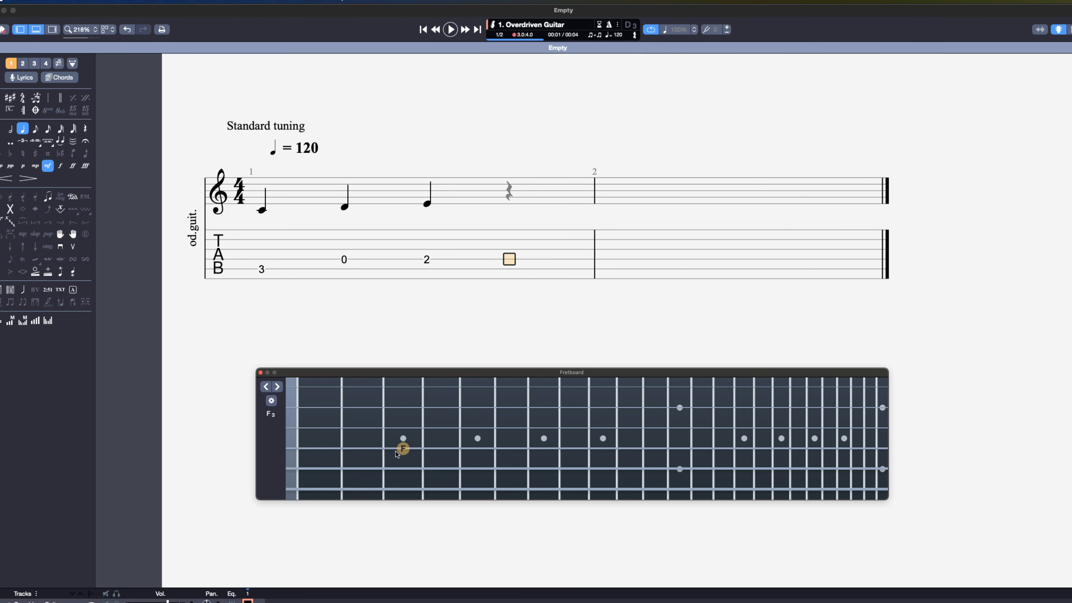
left_click(401, 451)
key("Right")
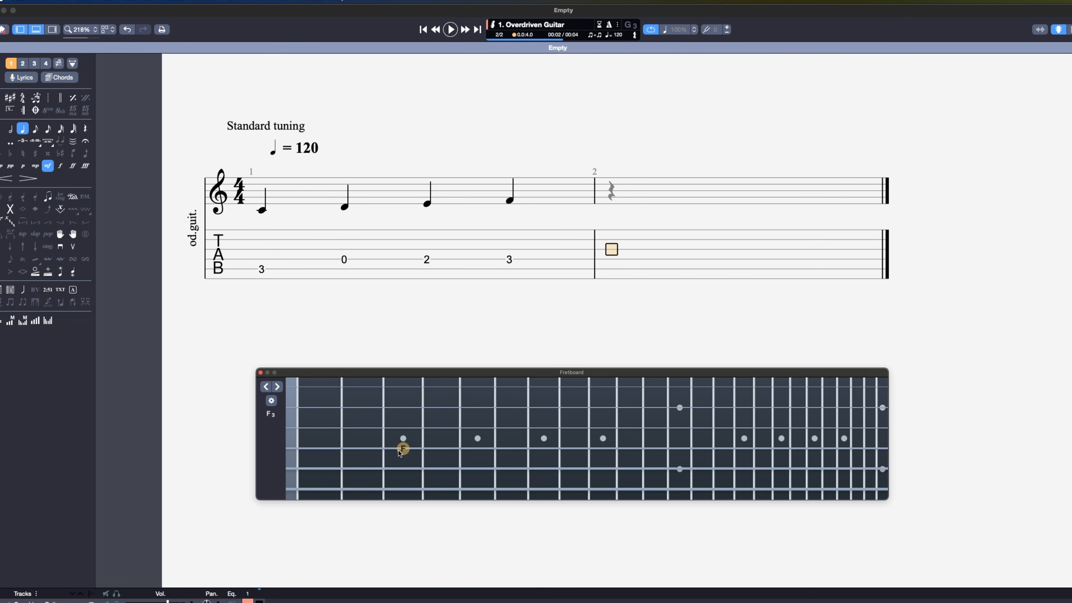
Fill bar 2 with quarter notes from the fretboard: open and fret 2 on the G string, open and fret 1 on the B string
left_click(291, 428)
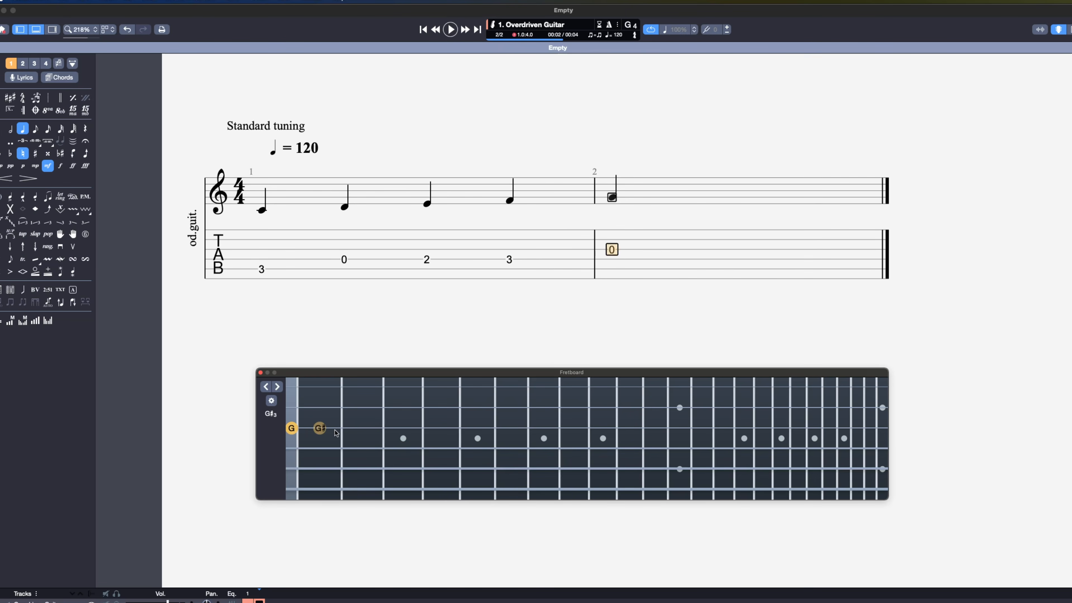
key("Right")
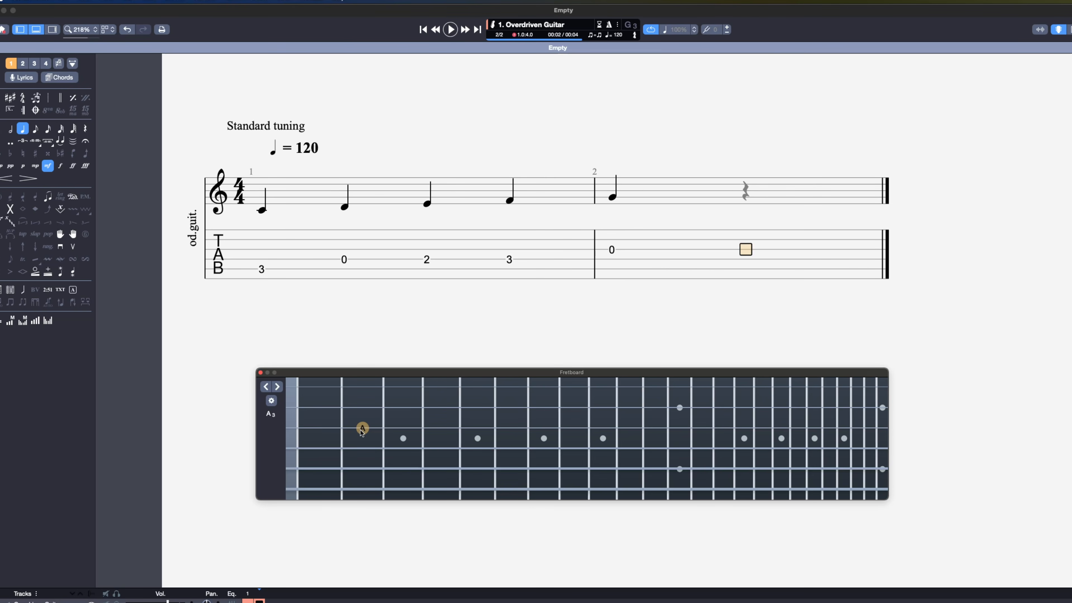
left_click(361, 429)
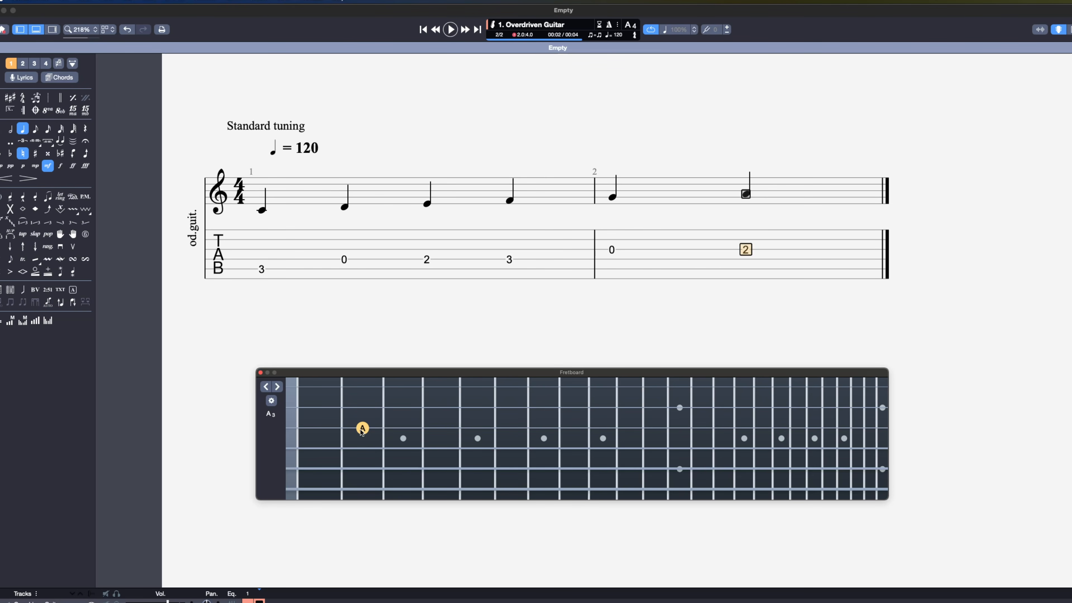
key("Right")
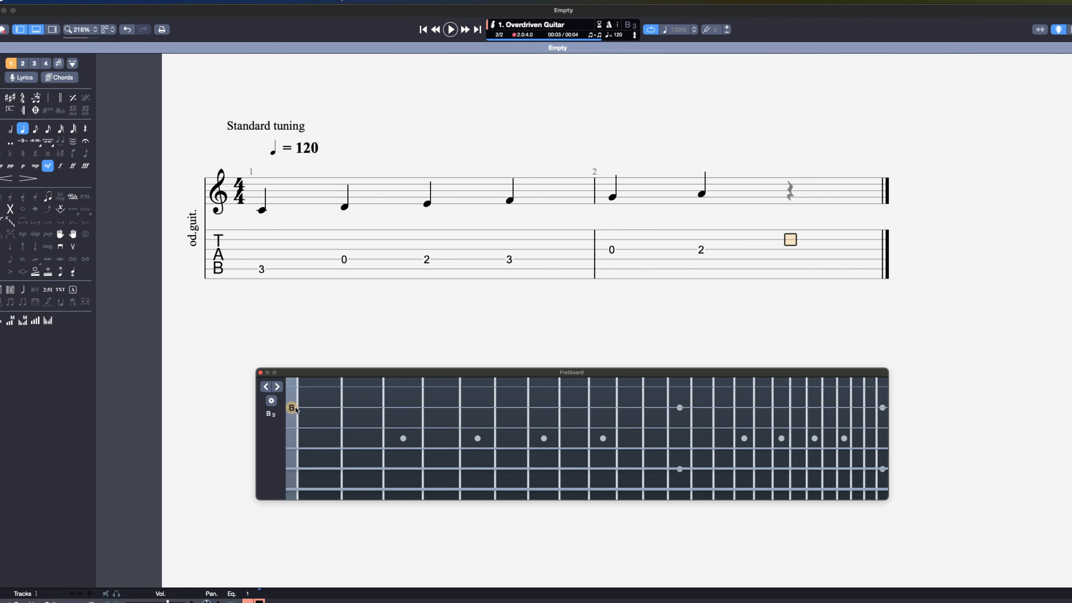
left_click(291, 388)
key("Right")
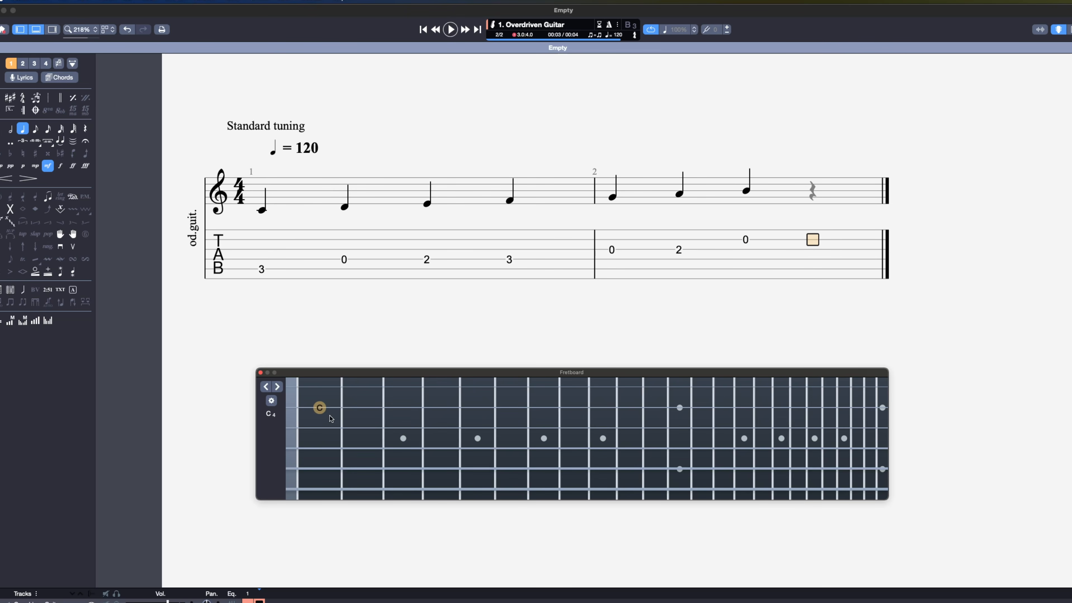
left_click(330, 410)
key("Right")
Fill bar 3 from the fretboard with fret 3 on the B string and open, fret 1 and fret 3 on the high E string
left_click(402, 407)
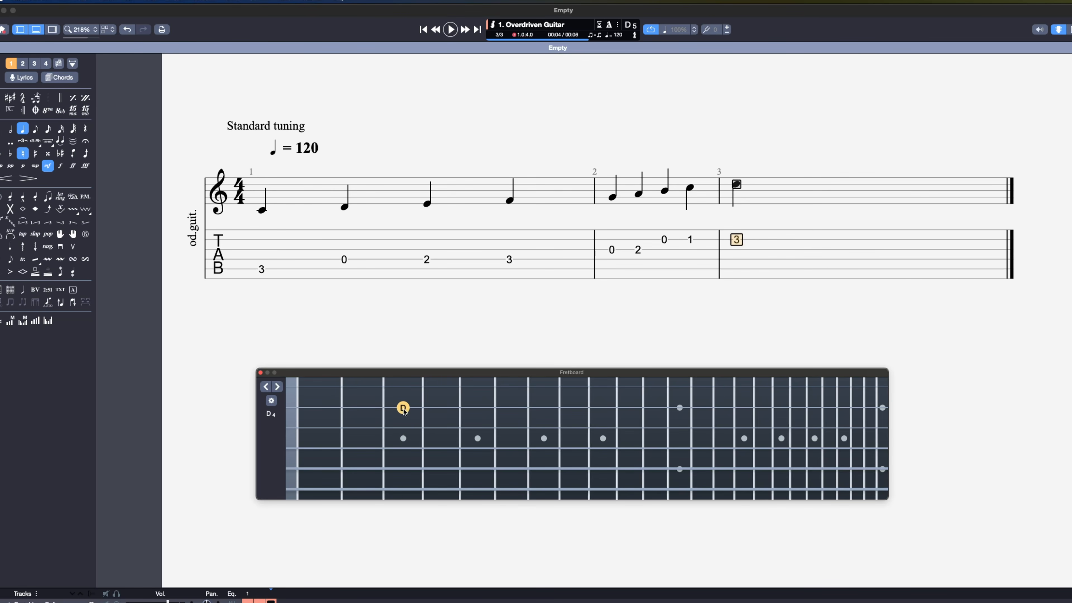
key("Right")
left_click(287, 390)
key("Right")
left_click(332, 389)
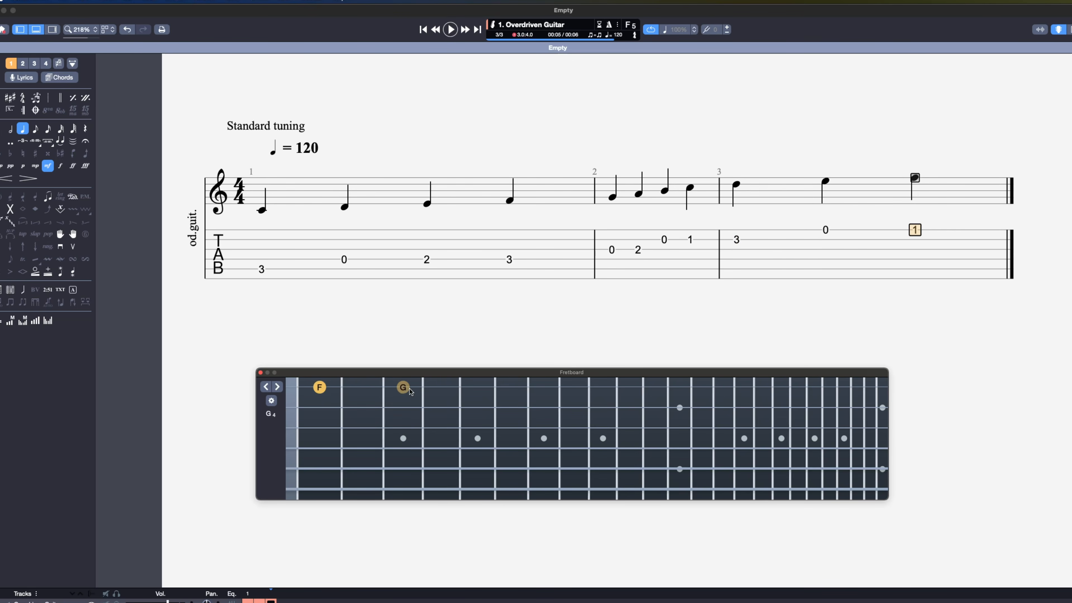
key("Right")
left_click(417, 390)
key("Right")
Enter frets 5, 7 and 8 on the high E string in bar 4 from the fretboard
left_click(511, 388)
key("Right")
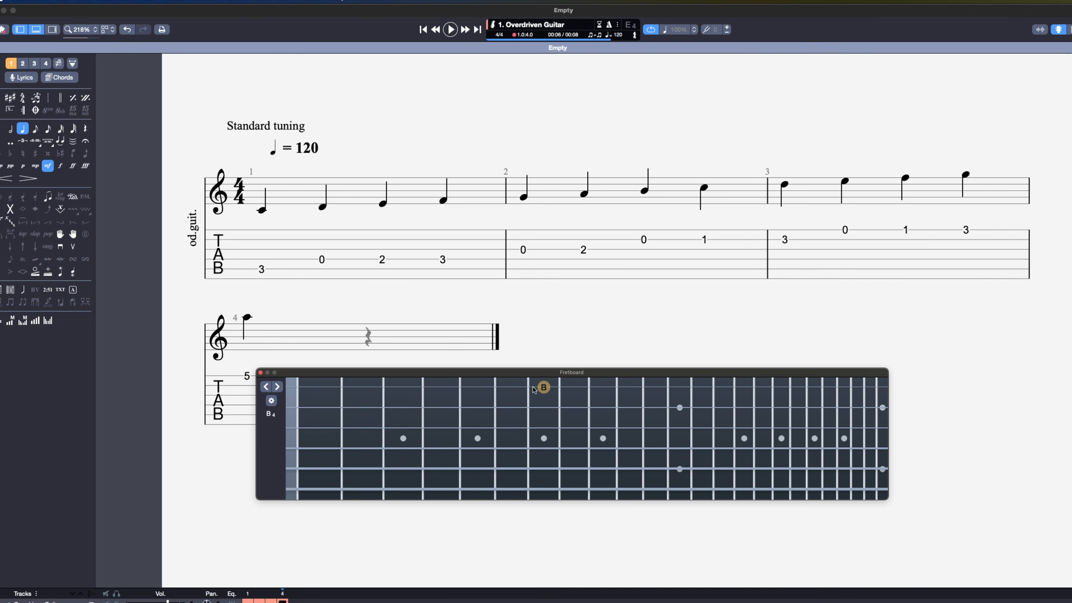
key("Right")
left_click(572, 389)
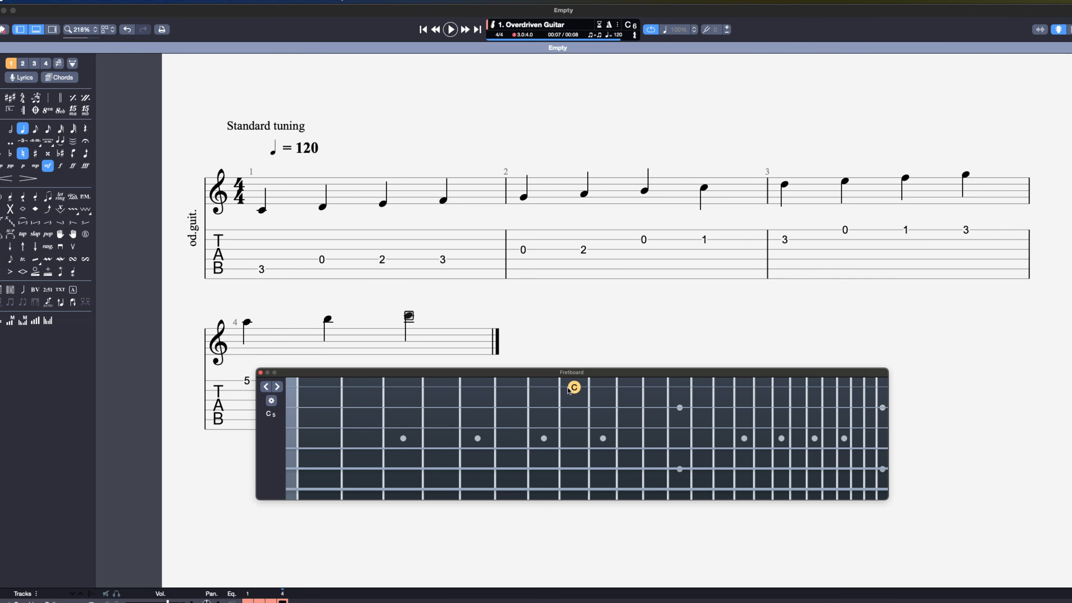
scroll(539, 307, "down", 3)
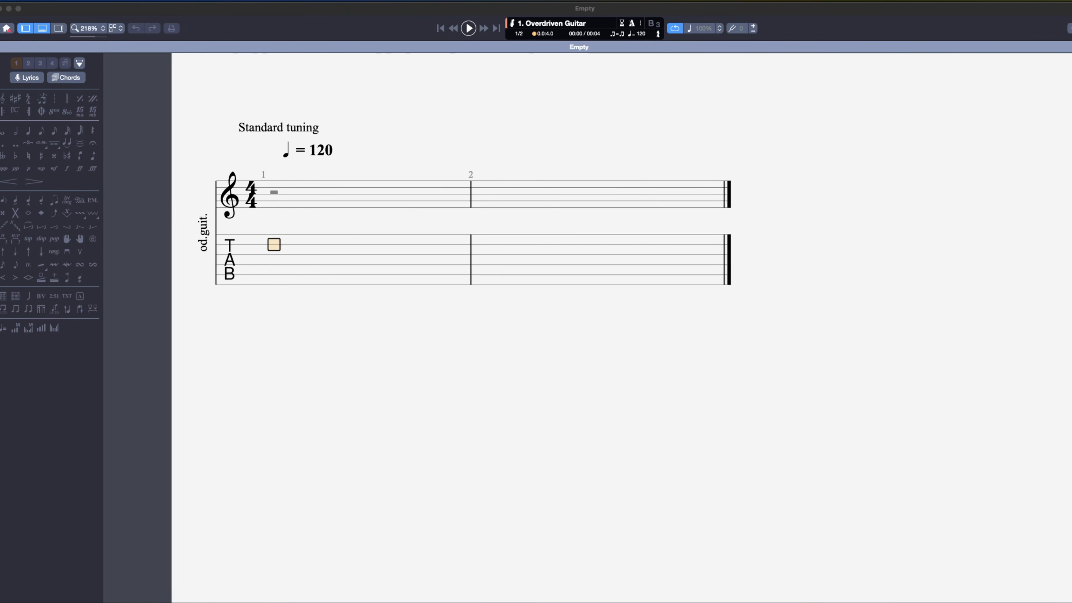
Enter half notes for fret 3 on the A string and open D in bar 1, and fret 2 on the D string in bar 2
left_click(541, 452)
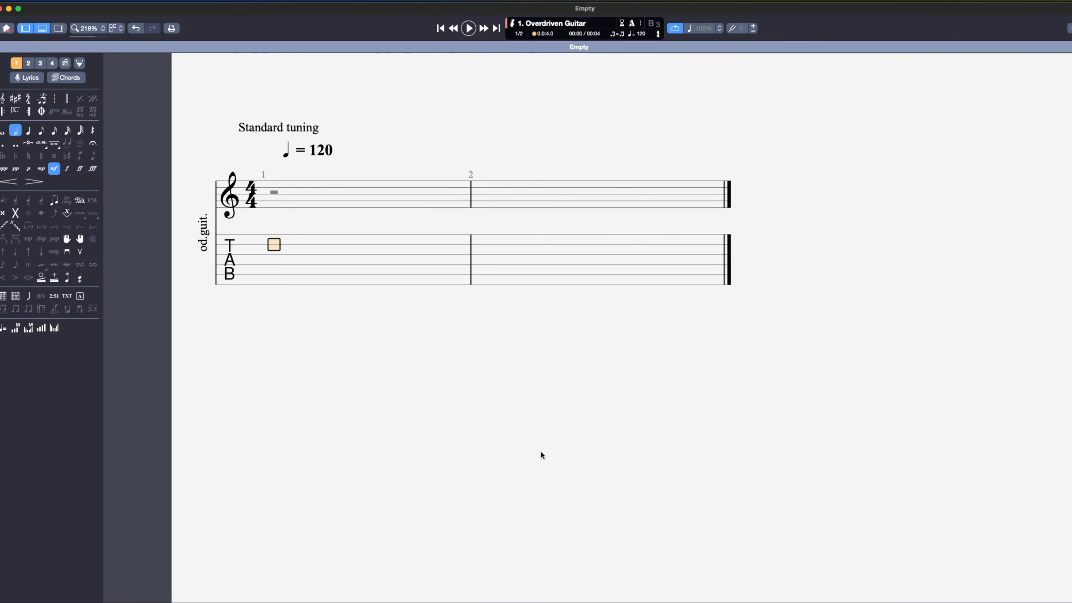
left_click(274, 276)
type("3")
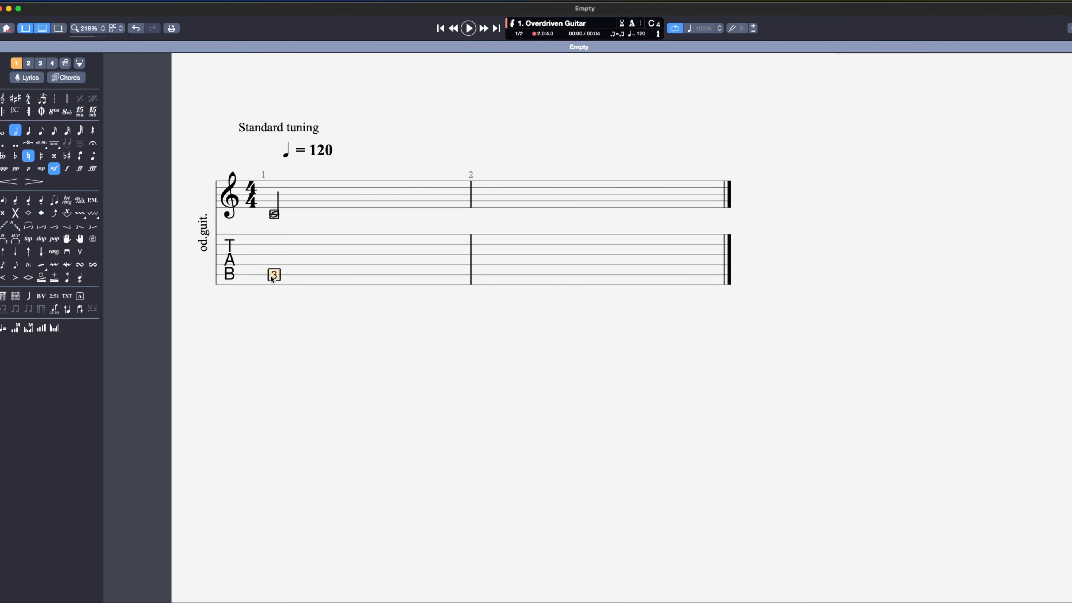
key("Right")
key("Up")
type("0")
key("Right")
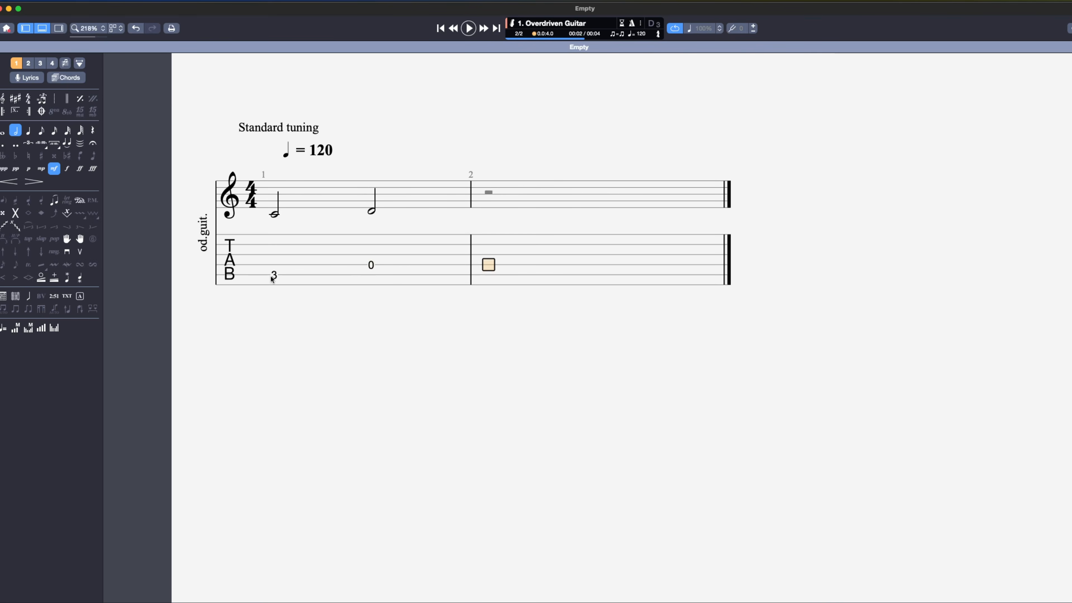
type("2")
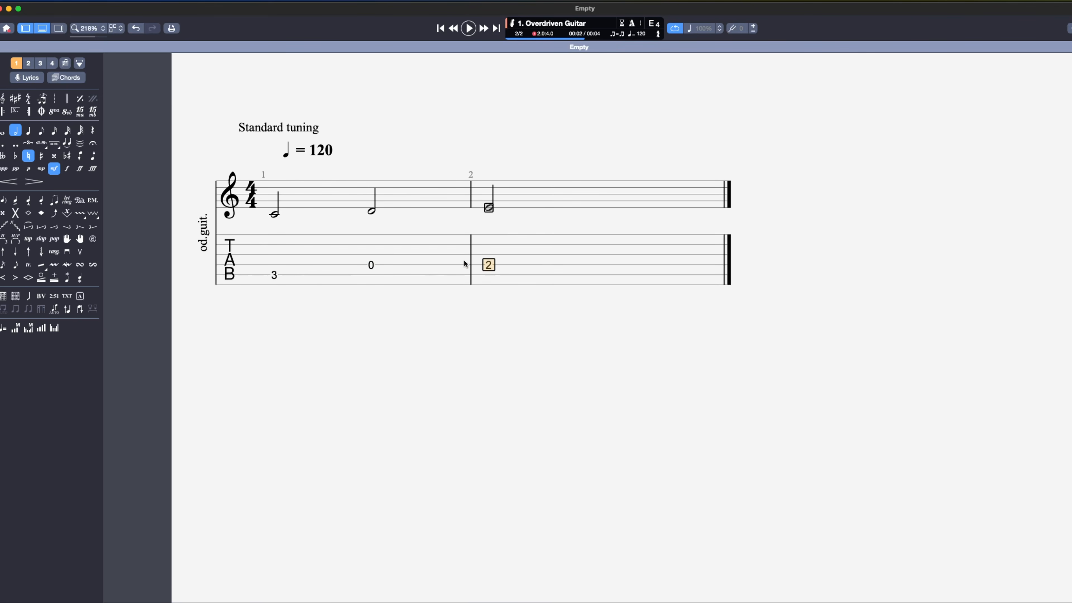
Delete all the notes in bars 1 and 2 and turn off Play While Editing
left_click_drag(485, 263, 292, 273)
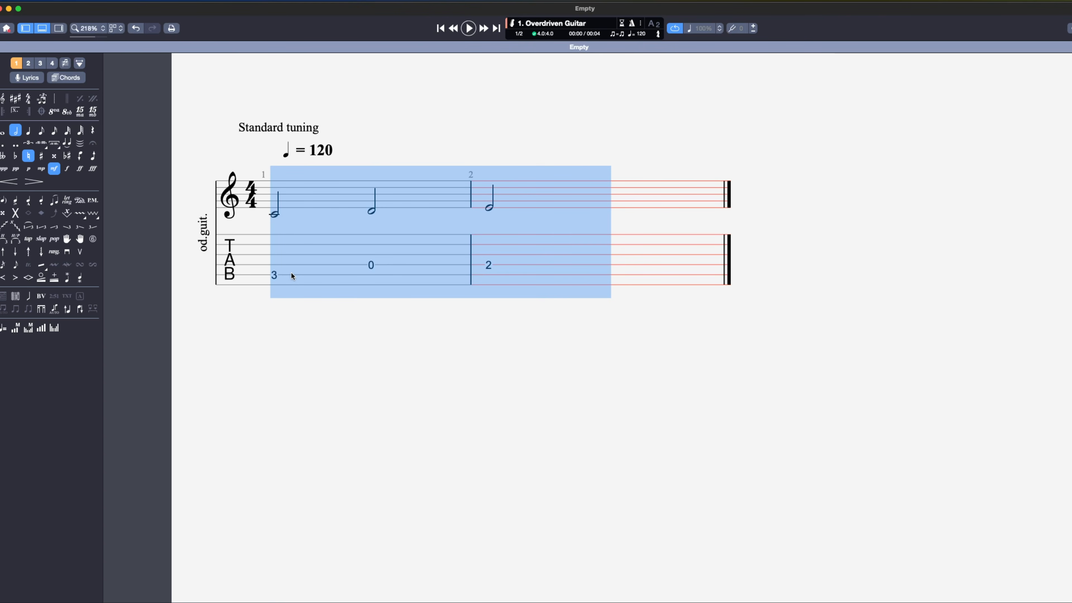
key("Delete")
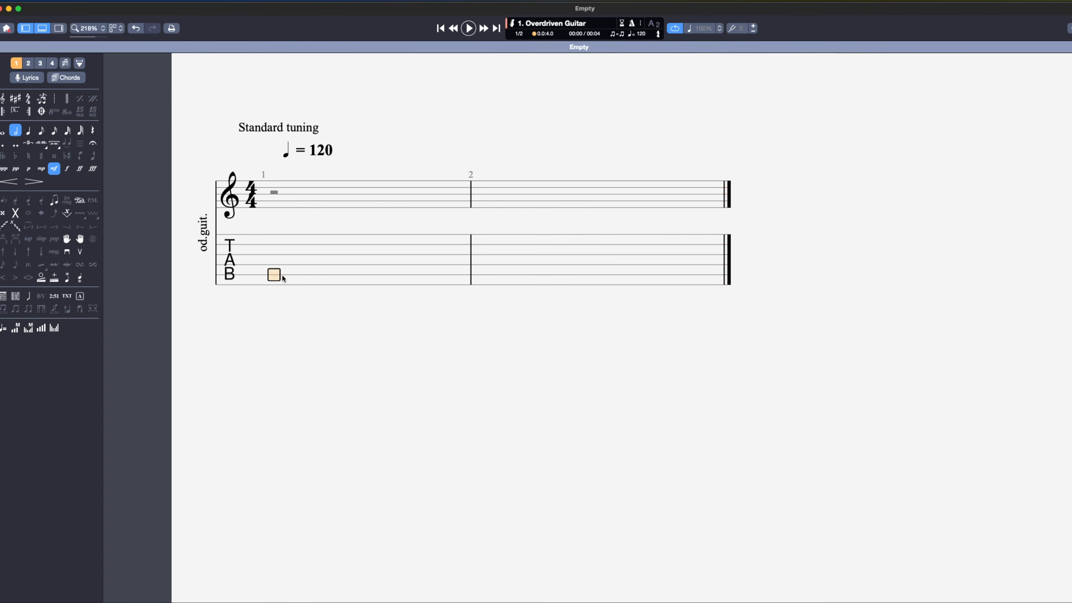
left_click(193, 12)
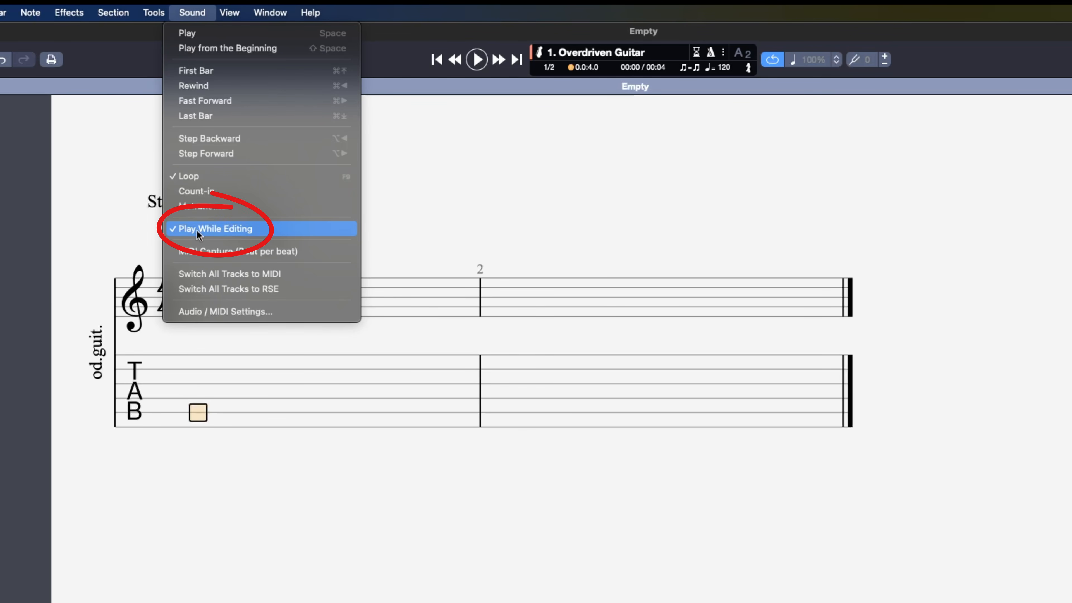
left_click(238, 229)
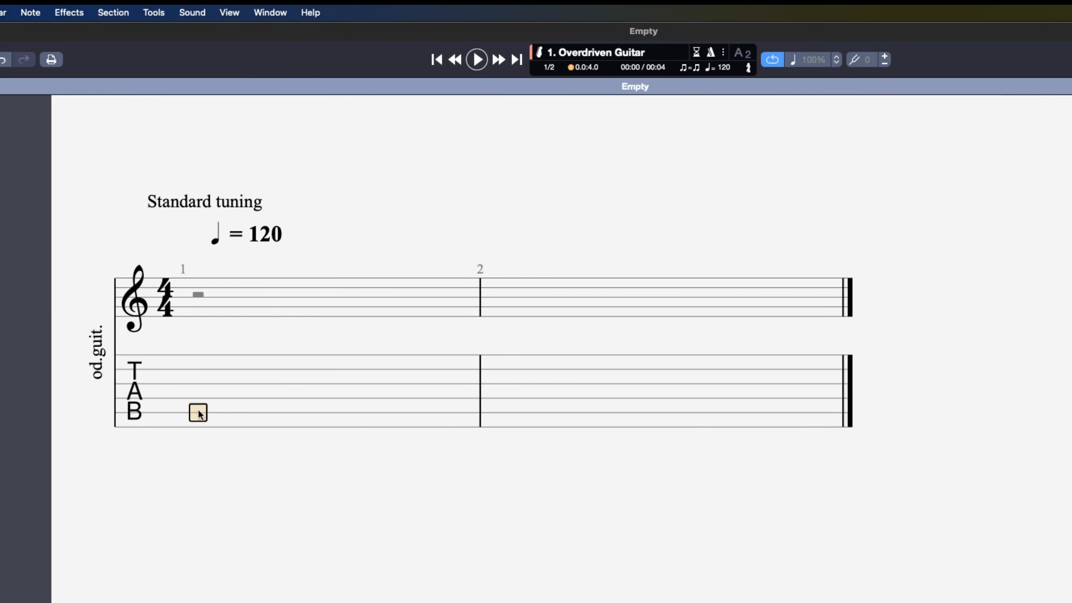
Enter half notes for fret 3 on the A string and open D in bar 1, and fret 2 on the D string and open G in bar 2
type("3")
key("Right")
key("Up")
type("0")
key("Right")
type("2")
key("Right")
key("Up")
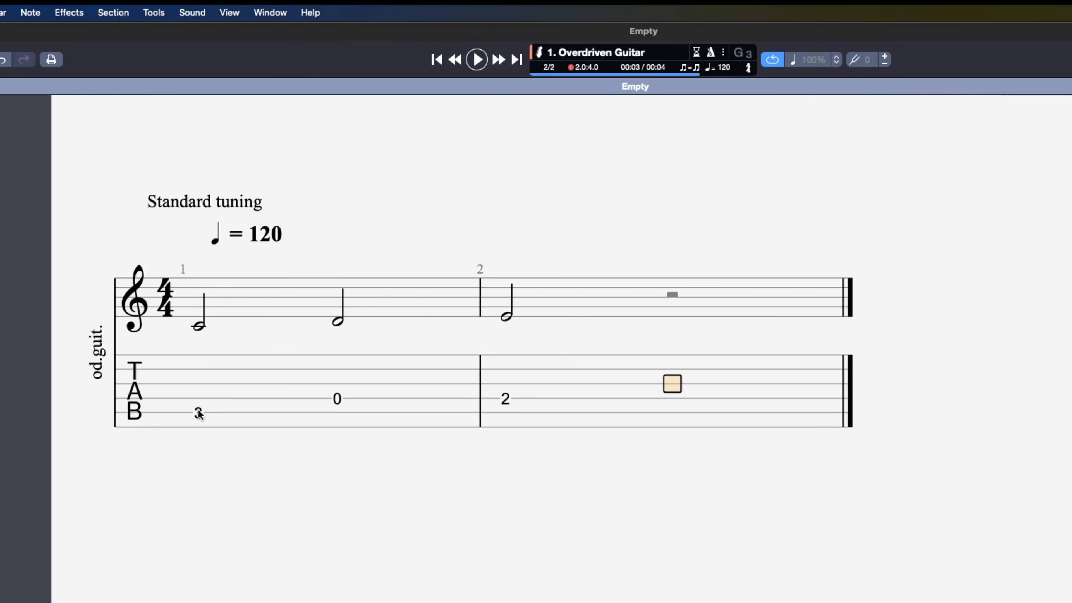
type("0")
key("Right")
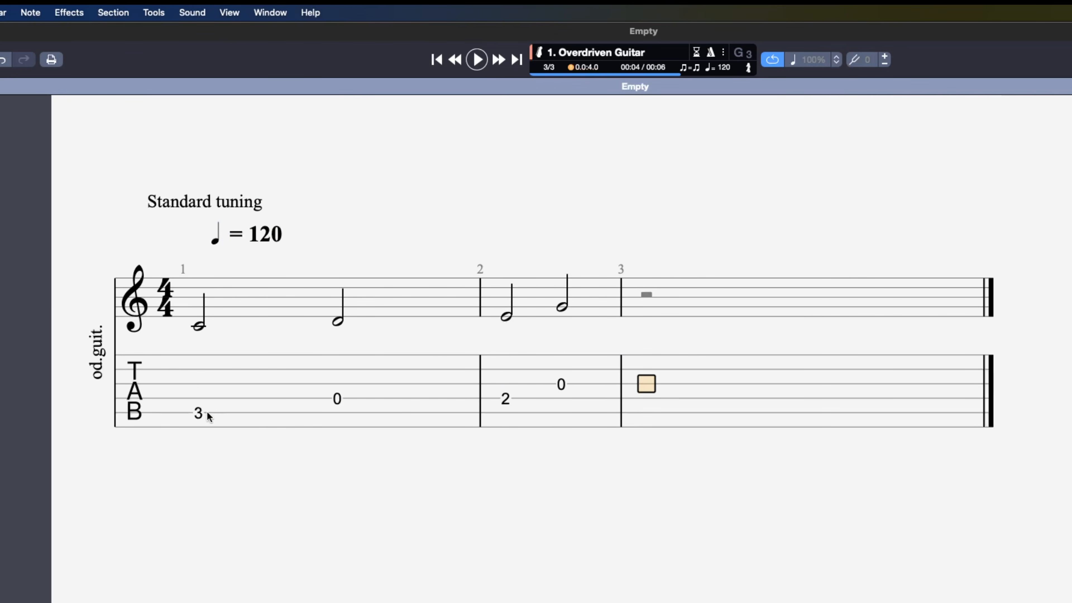
Turn Play While Editing back on and fill bar 3 with half notes for fret 2 on the G string and open B
left_click(225, 13)
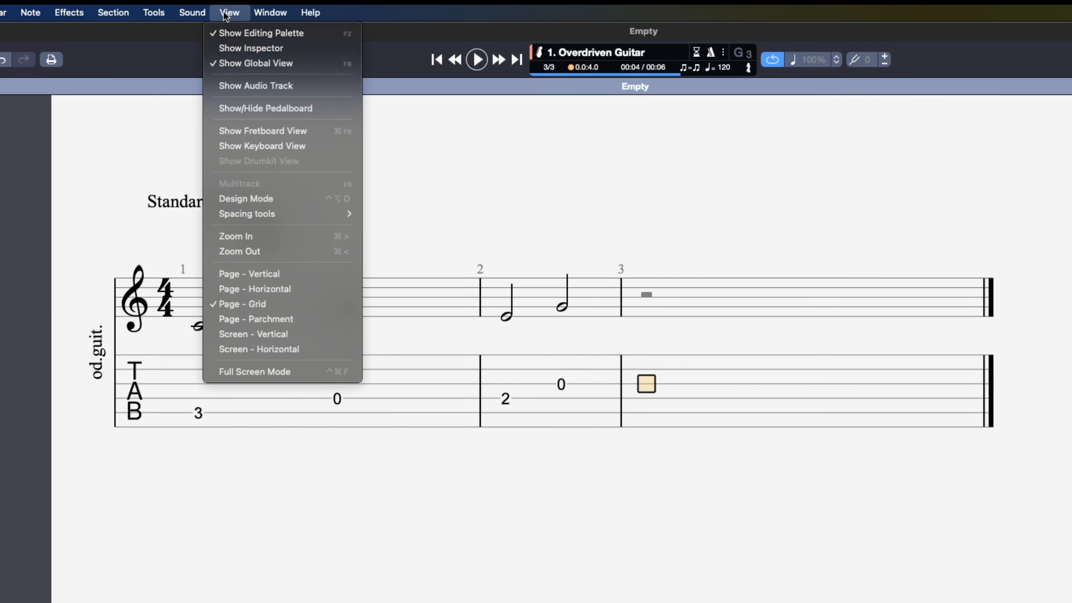
mouse_move(189, 14)
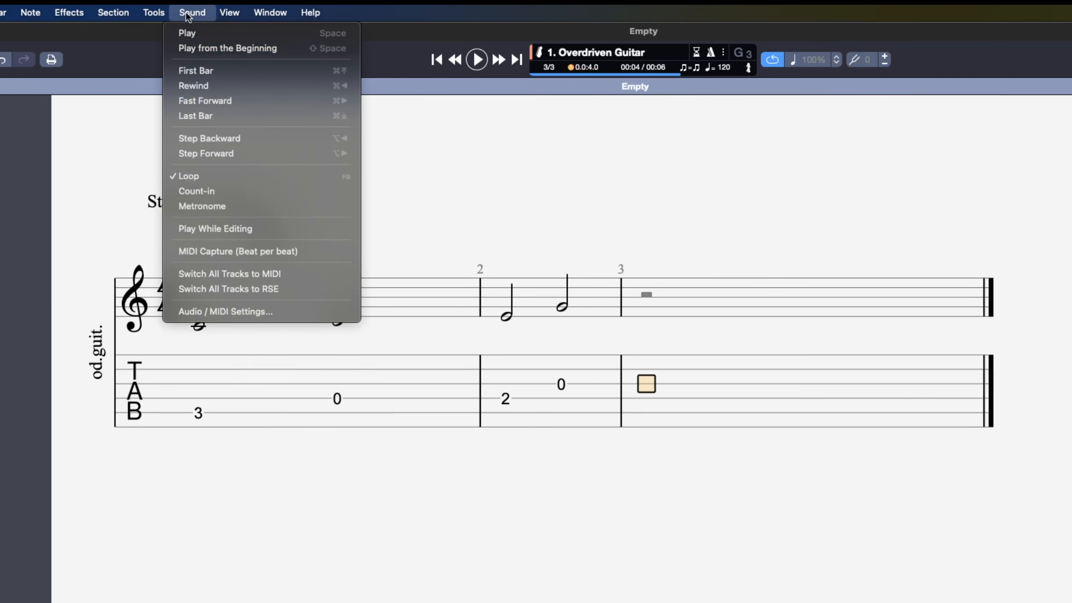
left_click(210, 229)
key("2")
key("Right")
key("Up")
key("0")
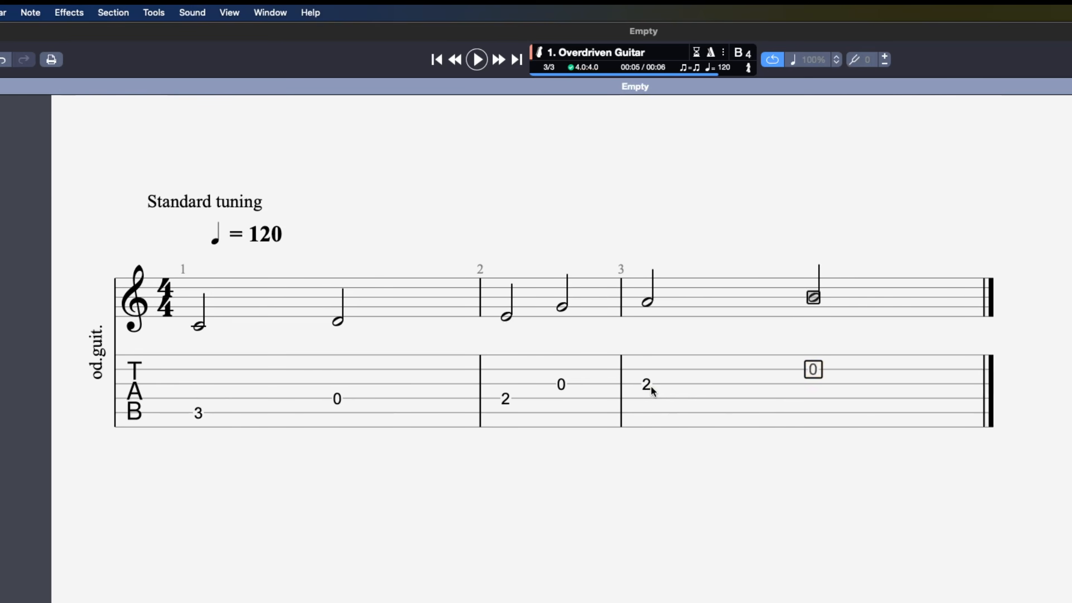
Enter half notes for frets 1 and 3 on the B string in bar 4, then open, fret 1 and fret 3 on high E in bars 5 and 6
key("Right")
key("1")
key("Right")
key("3")
key("Right")
key("Up")
key("0")
key("Right")
key("1")
key("Right")
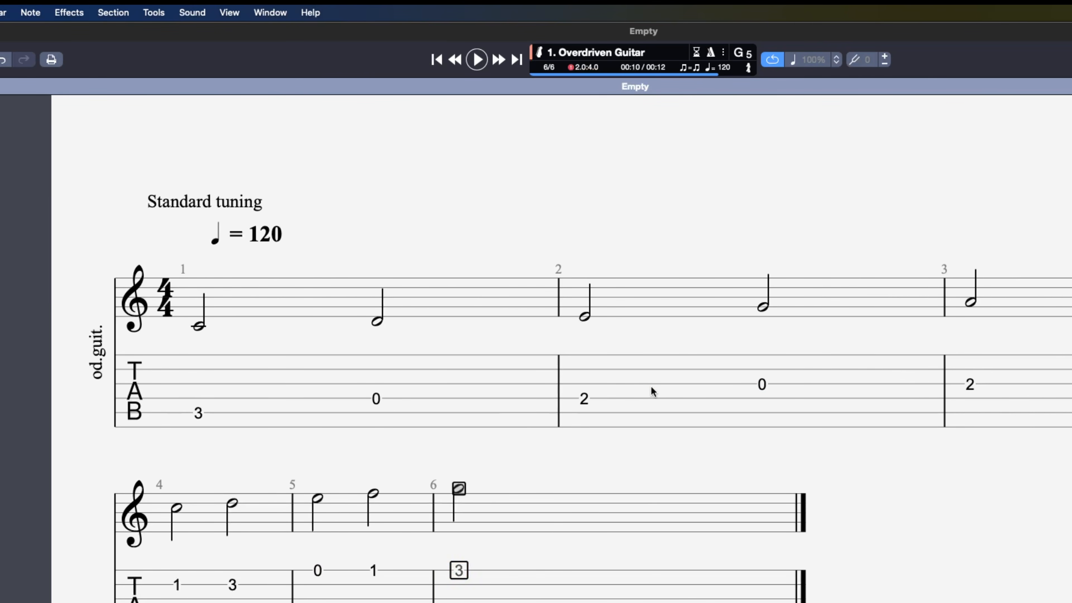
key("3")
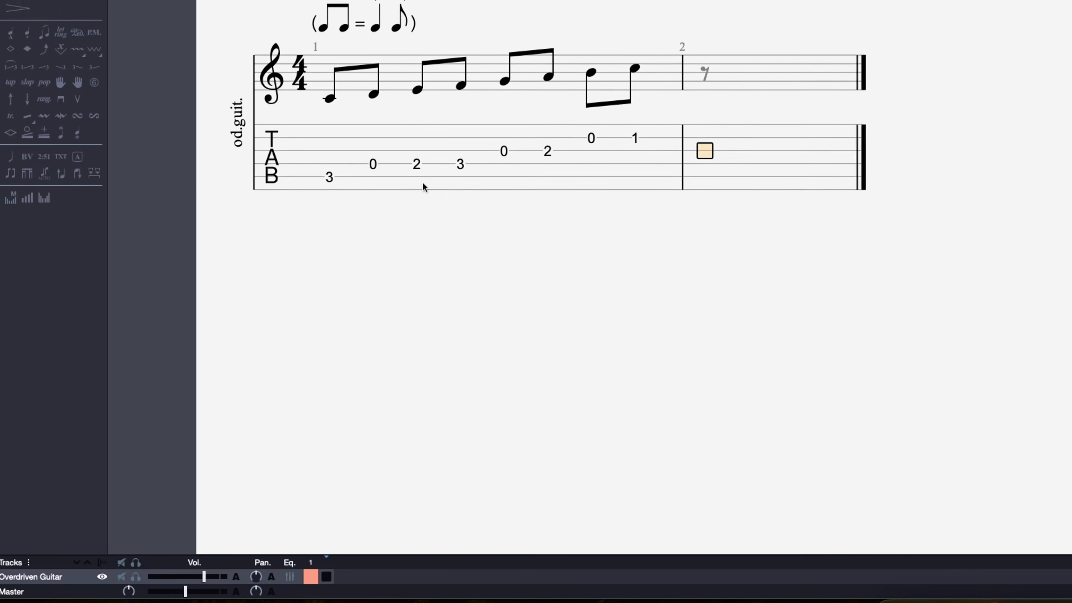
Open the audio note settings for the first note of bar 1, fret 3 on the A string
left_click(349, 131)
right_click(349, 131)
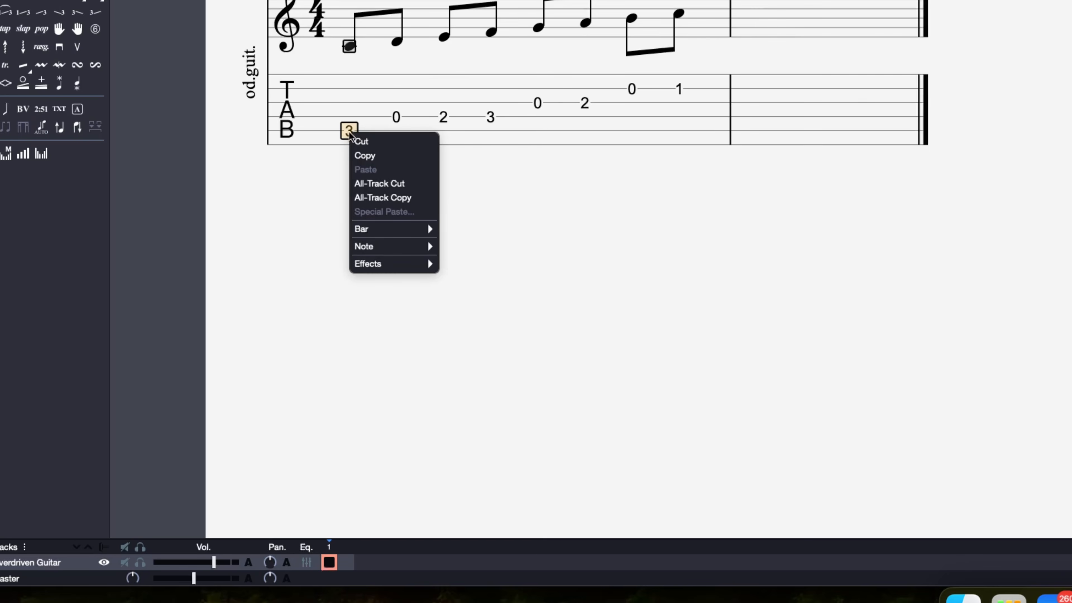
mouse_move(392, 249)
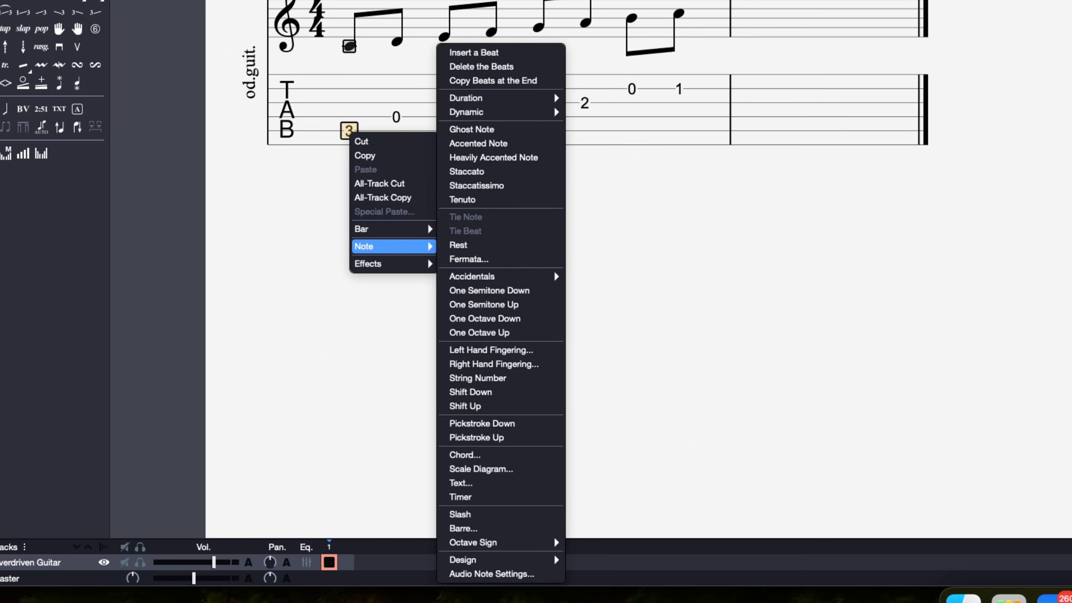
left_click(680, 296)
left_click(203, 9)
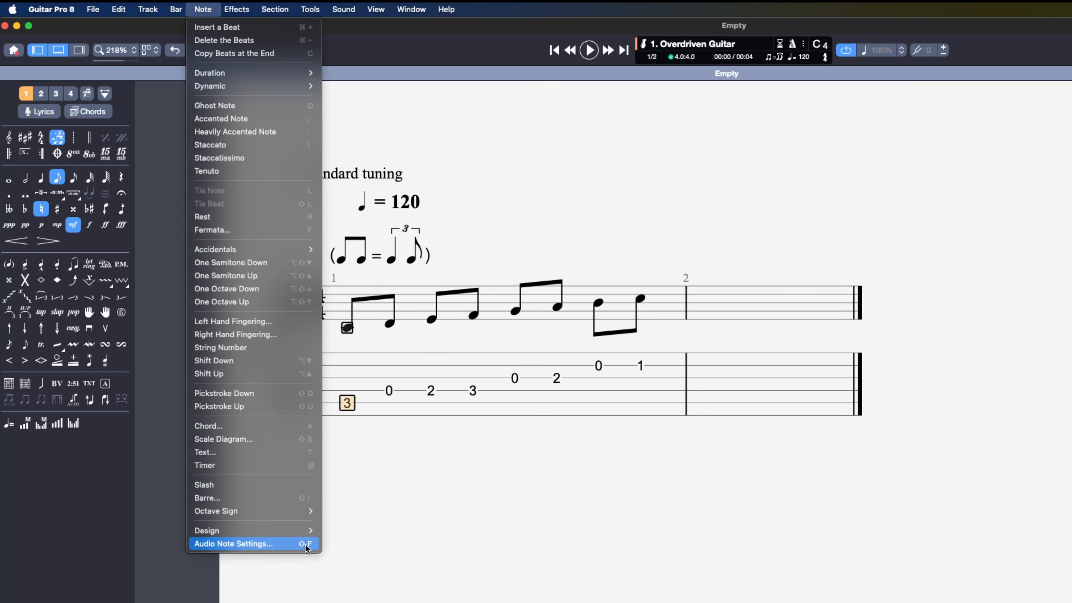
left_click(344, 545)
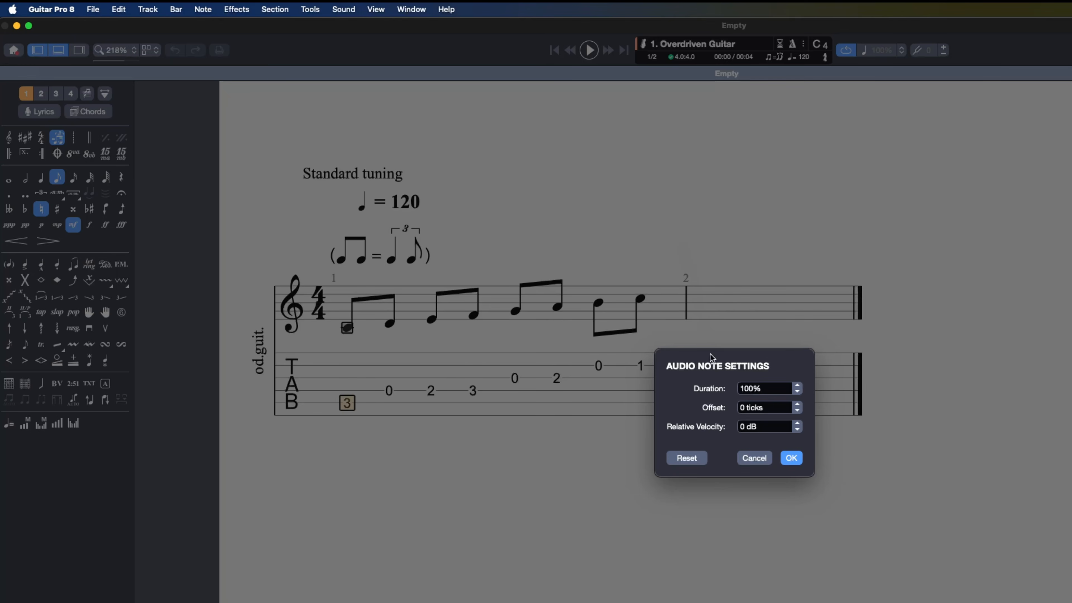
left_click(757, 385)
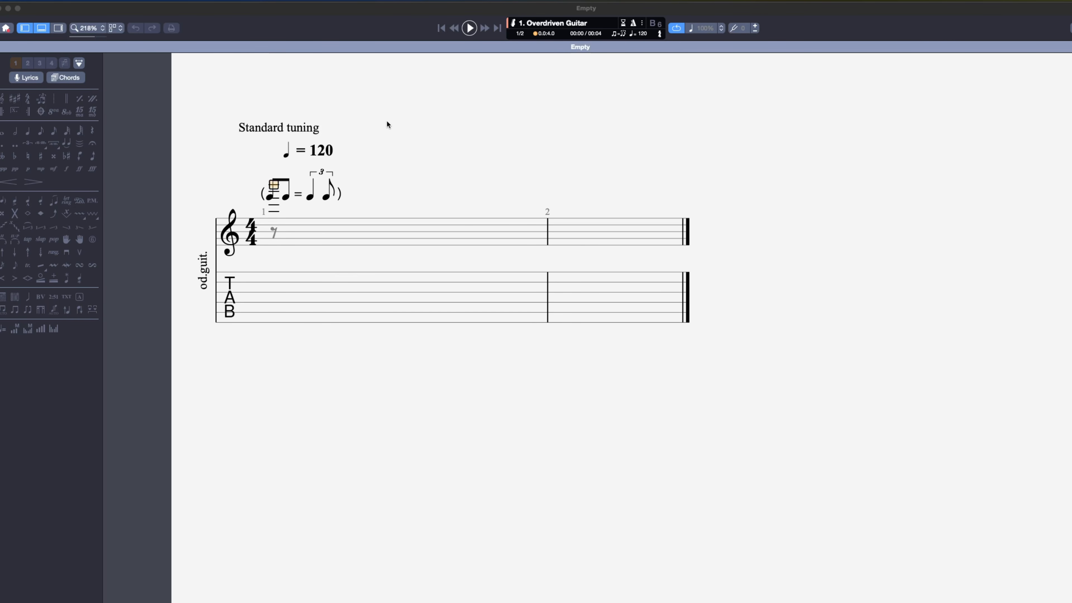
Open the score's stylesheet and turn off the tuning display in the page and score format settings
left_click(415, 263)
left_click(73, 1)
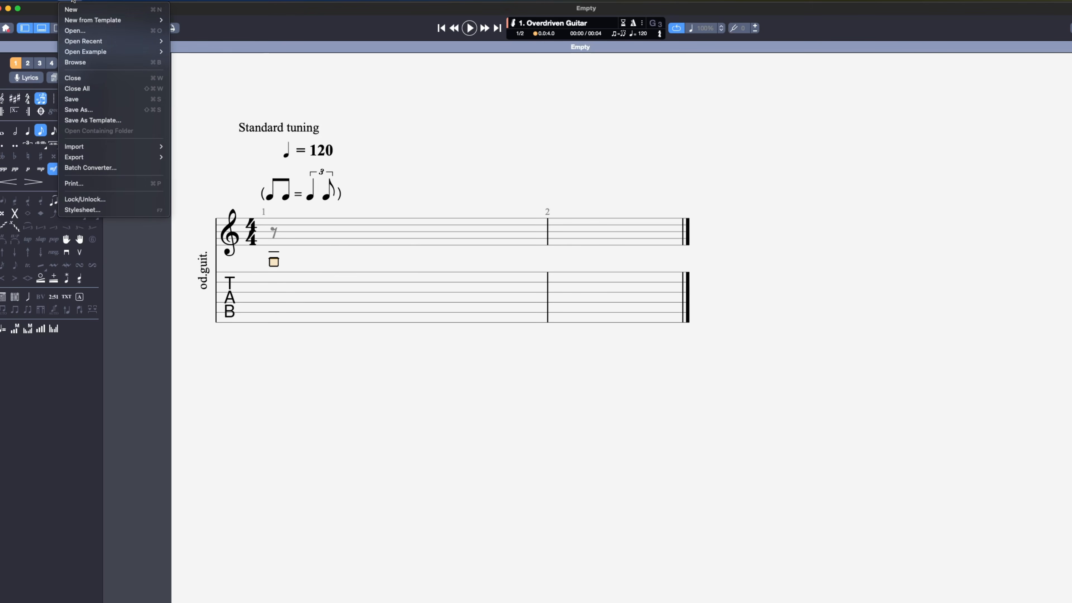
left_click(100, 210)
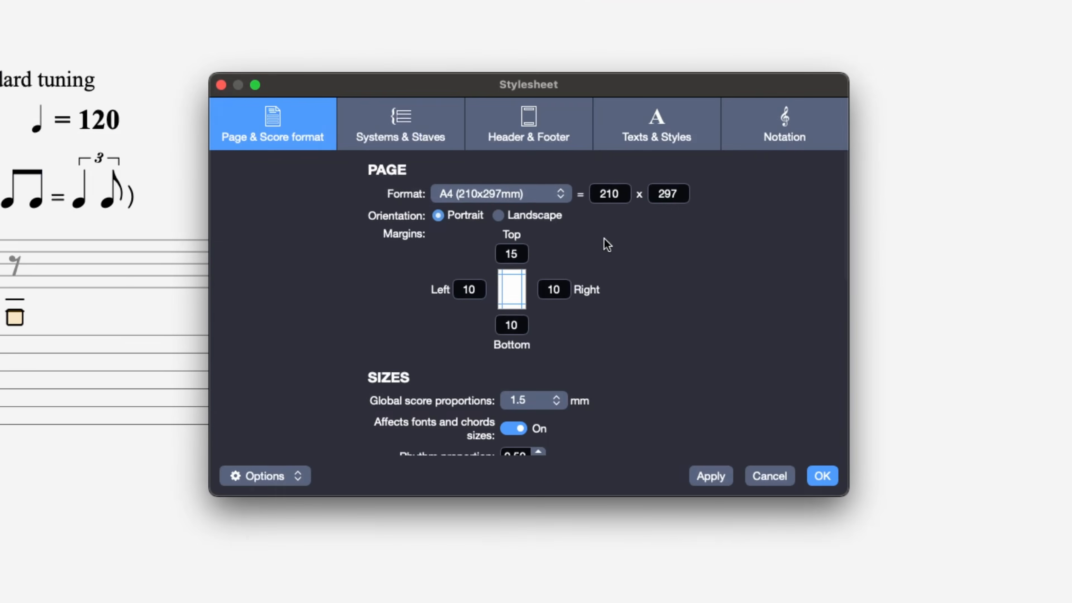
scroll(892, 364, "down", 5)
scroll(892, 364, "up", 5)
scroll(661, 277, "down", 5)
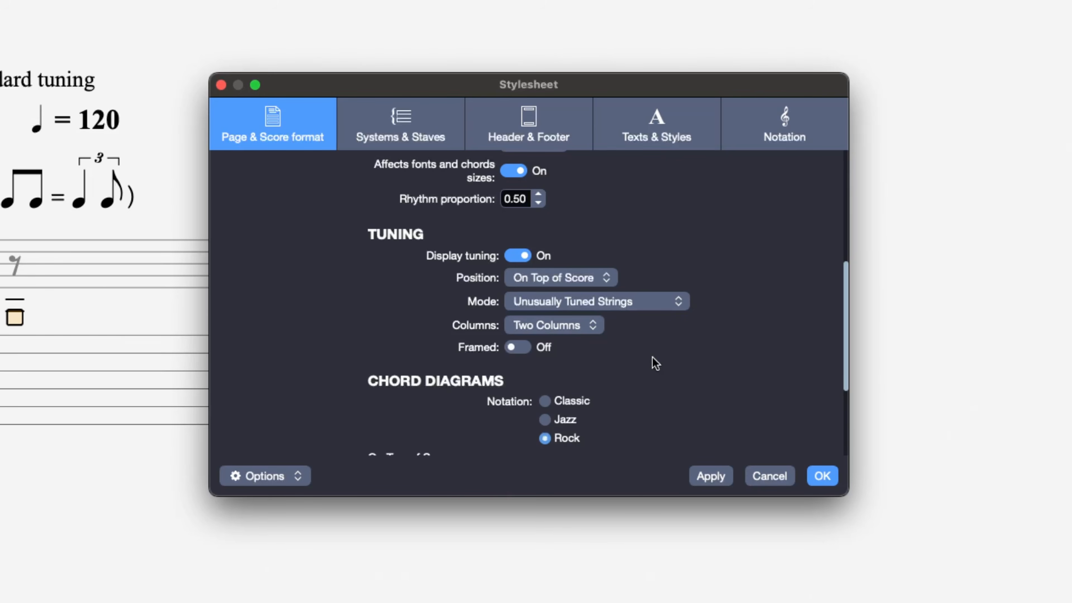
left_click(519, 256)
scroll(675, 357, "down", 5)
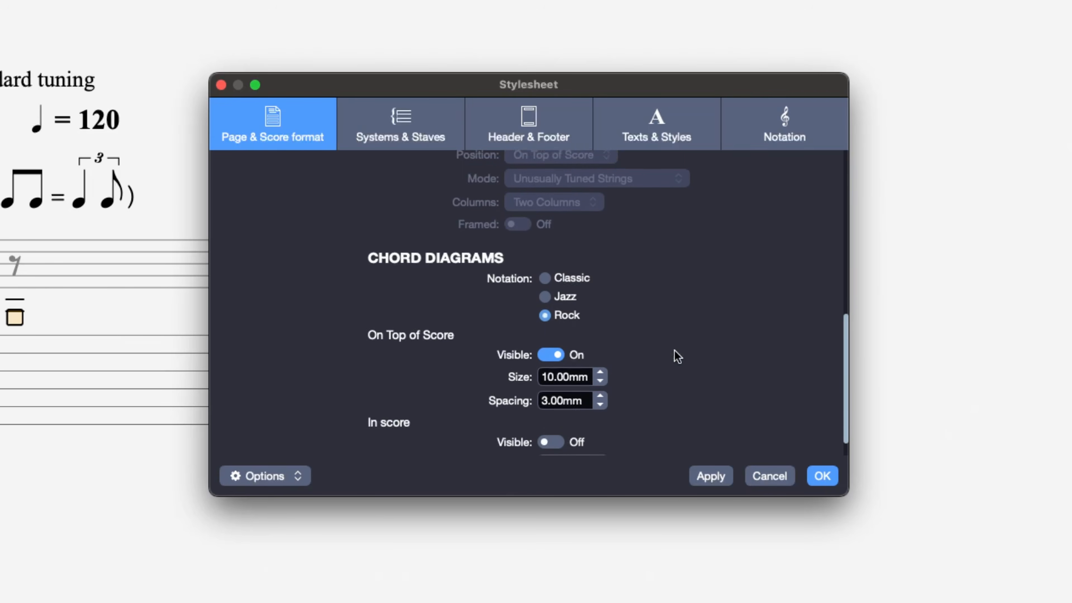
scroll(599, 323, "down", 1)
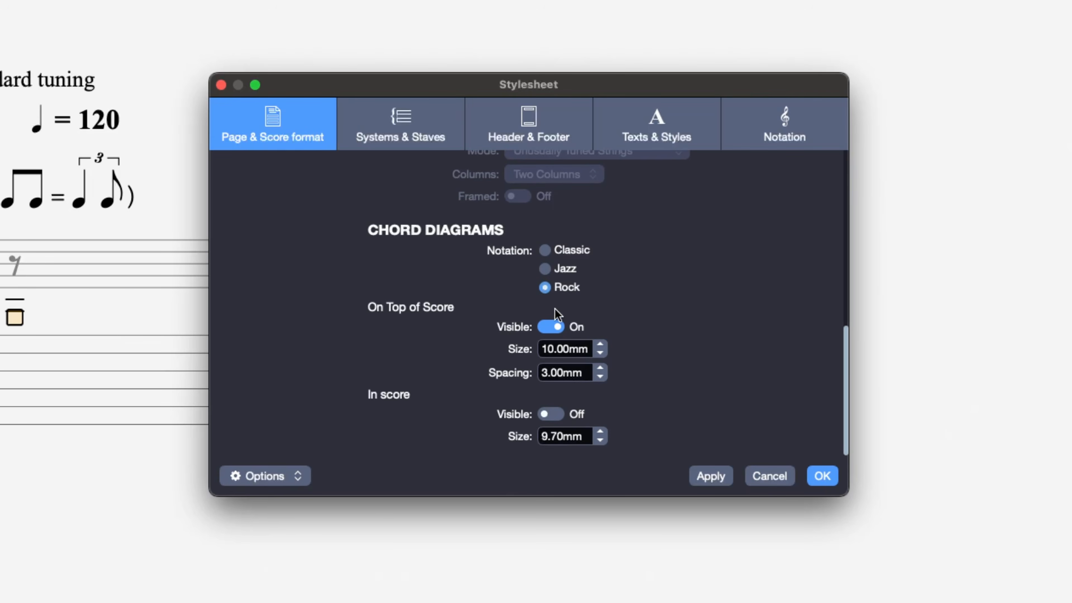
Turn off circles around half and whole notes in tablature in the stylesheet's notation settings and accept the changes
left_click(400, 142)
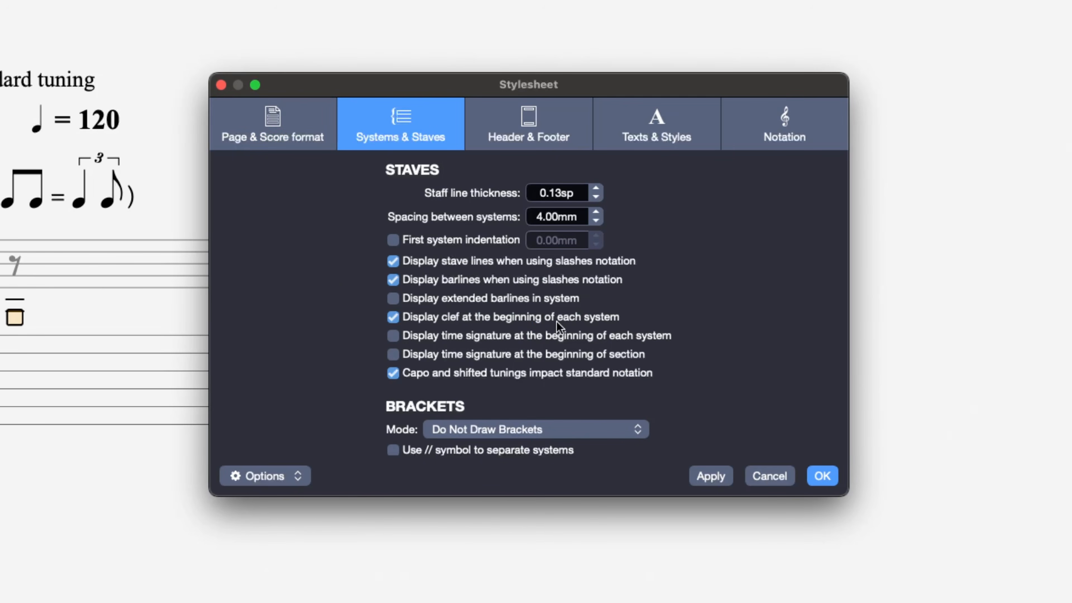
scroll(558, 324, "down", 5)
scroll(557, 323, "down", 1)
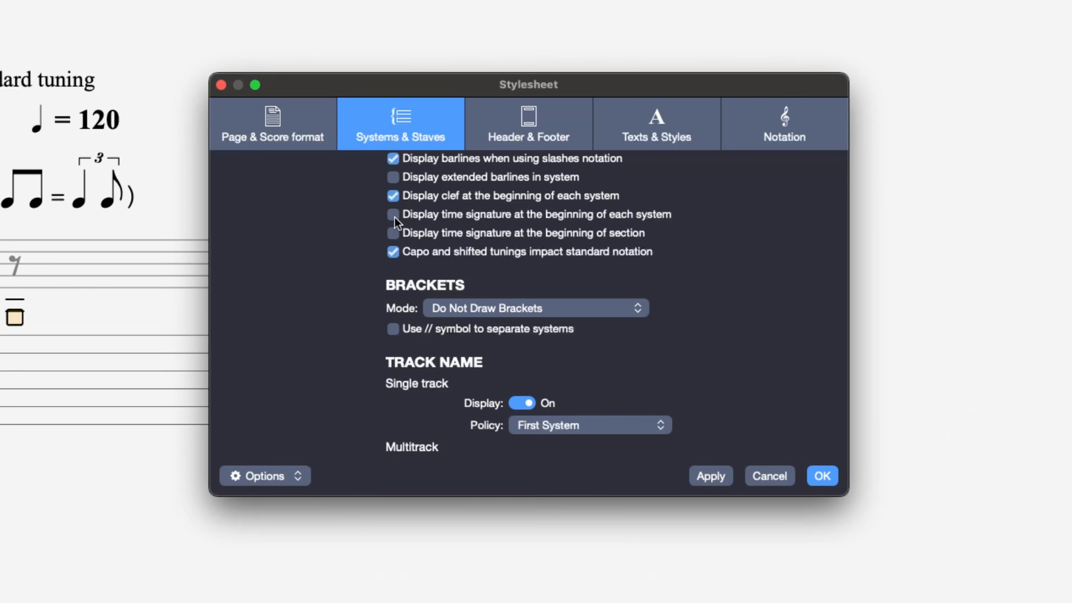
left_click(795, 141)
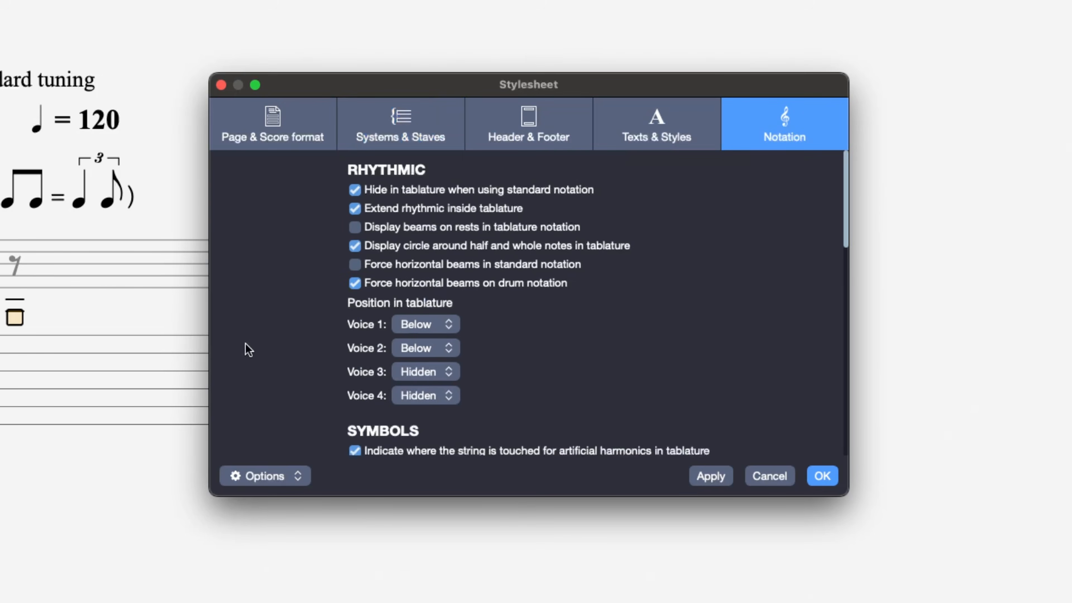
left_click(354, 246)
scroll(546, 319, "down", 5)
scroll(545, 319, "down", 1)
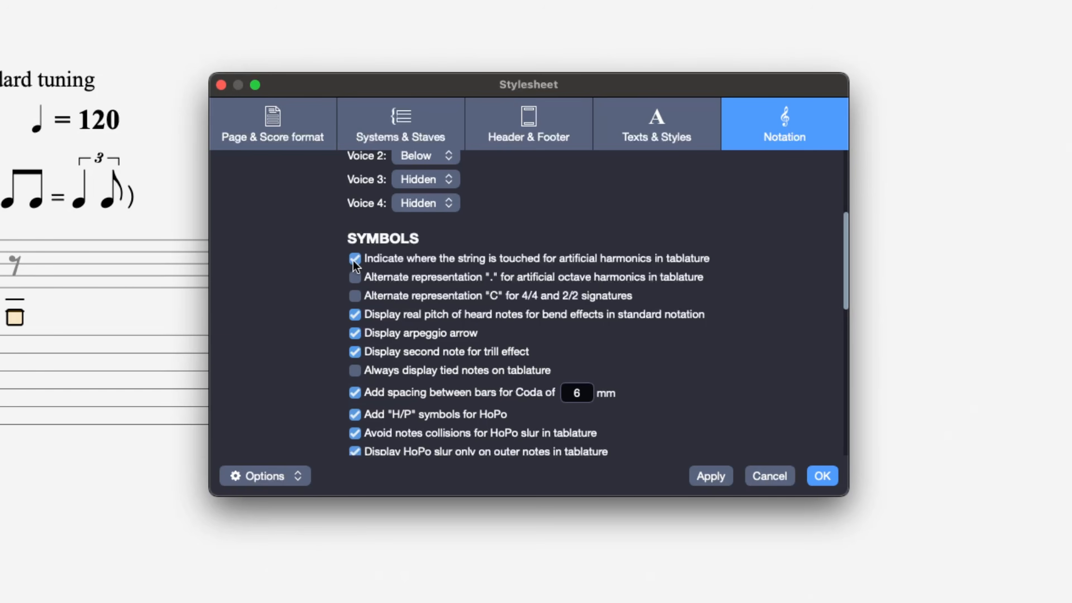
scroll(351, 263, "down", 1)
scroll(350, 261, "down", 1)
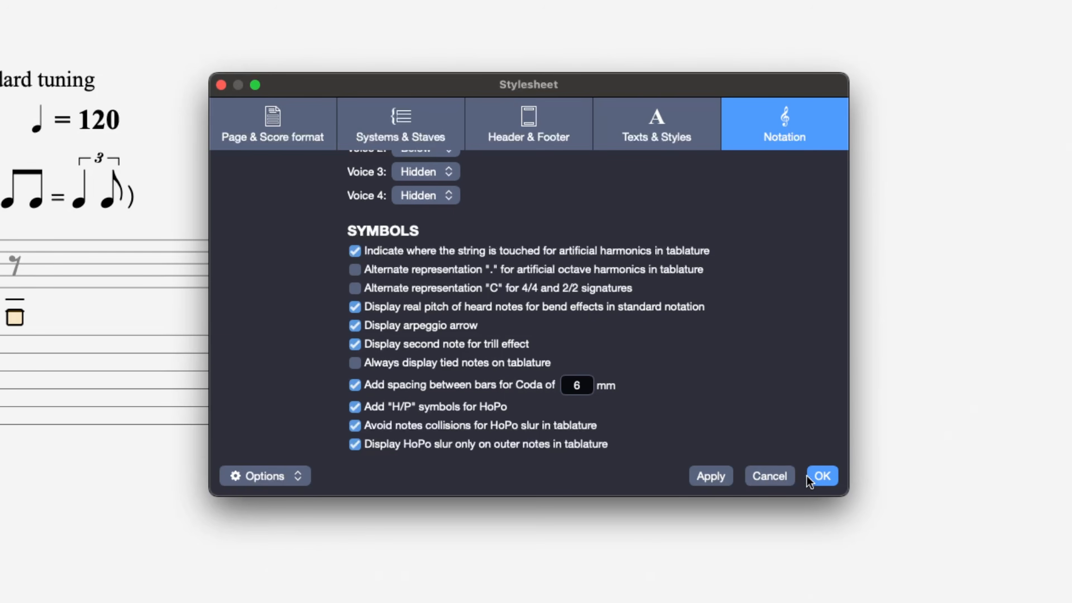
left_click(822, 476)
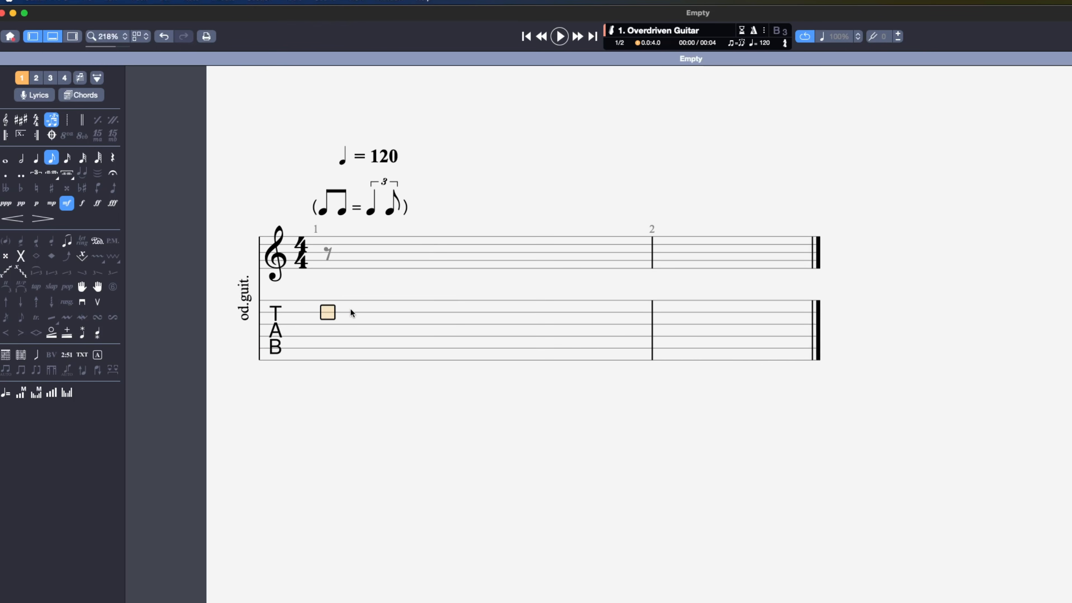
Enter fret 3 on the B string in bar 1 and give it a harmonic of type Pinch
key("3")
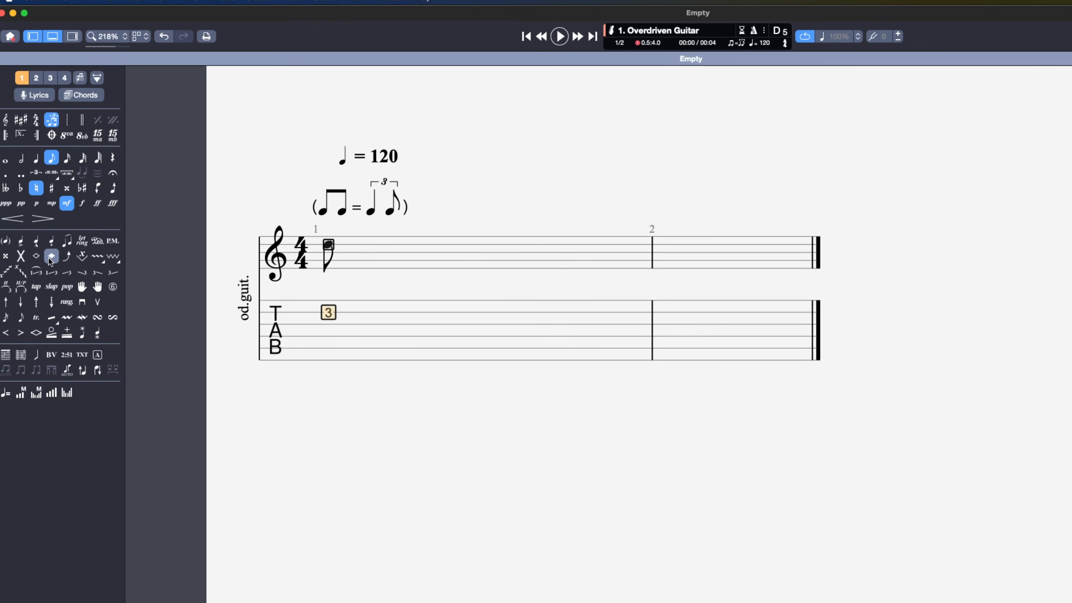
left_click(51, 256)
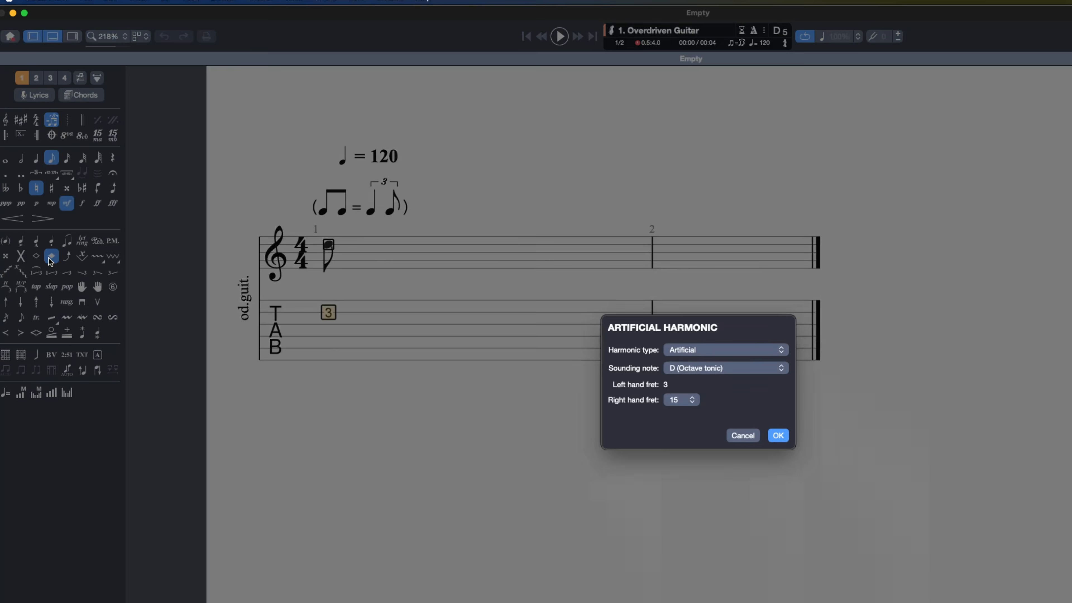
left_click(713, 355)
left_click(715, 372)
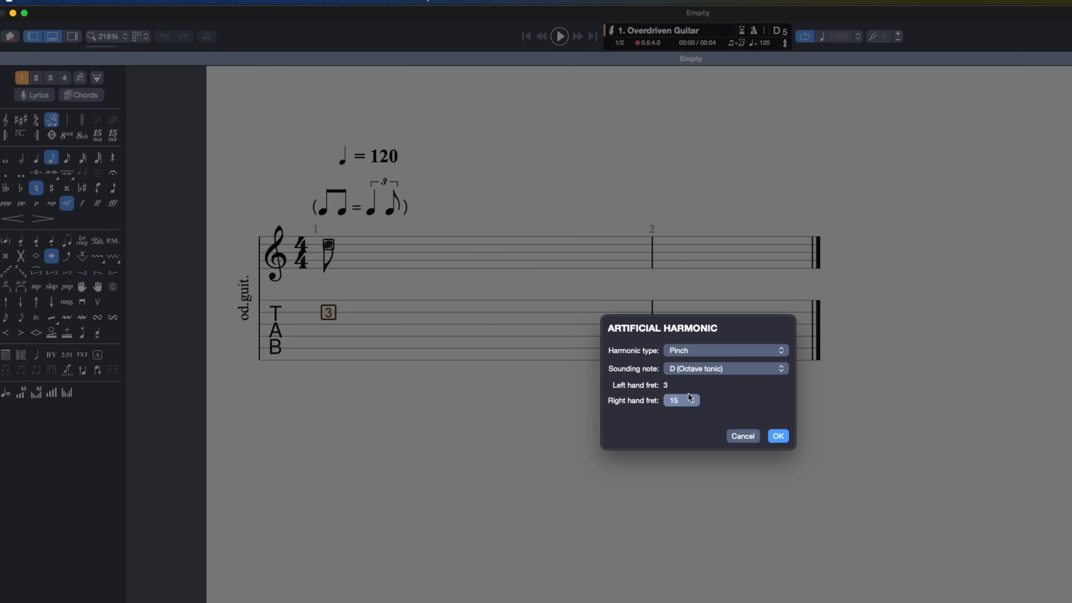
Set the pinch harmonic's sounding note to C (2nd octave + minor seventh) and its right hand fret to 24.7
left_click(717, 369)
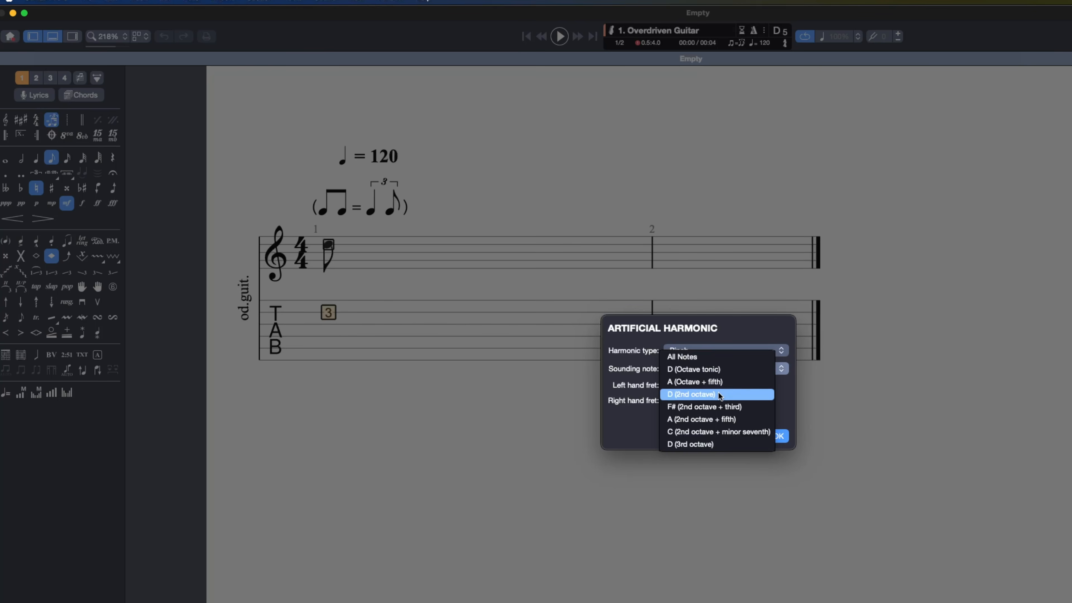
left_click(718, 431)
left_click(691, 401)
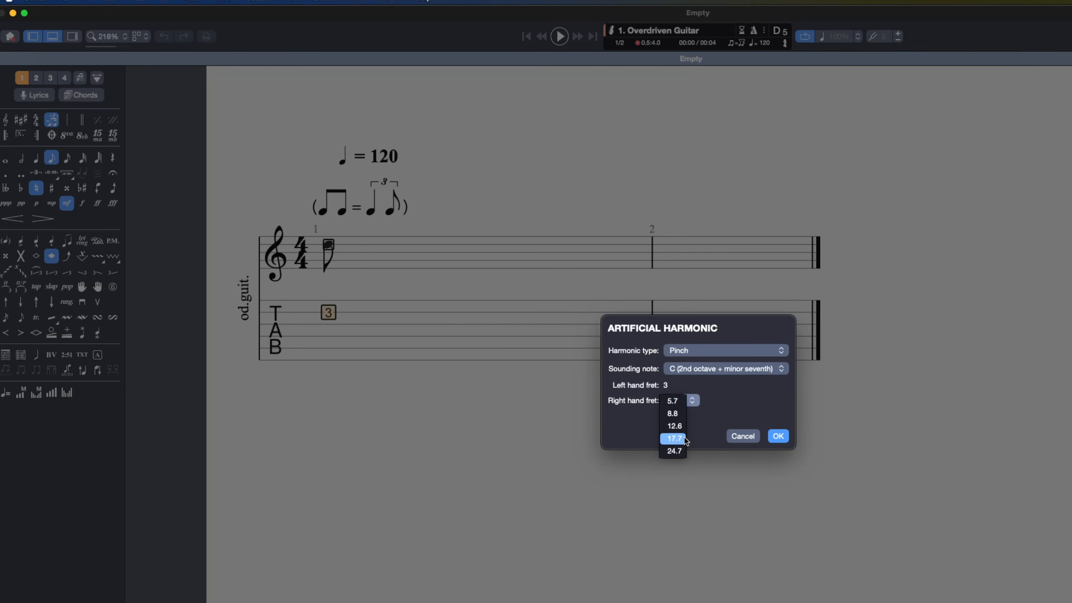
left_click(673, 451)
key("Right")
key("Down")
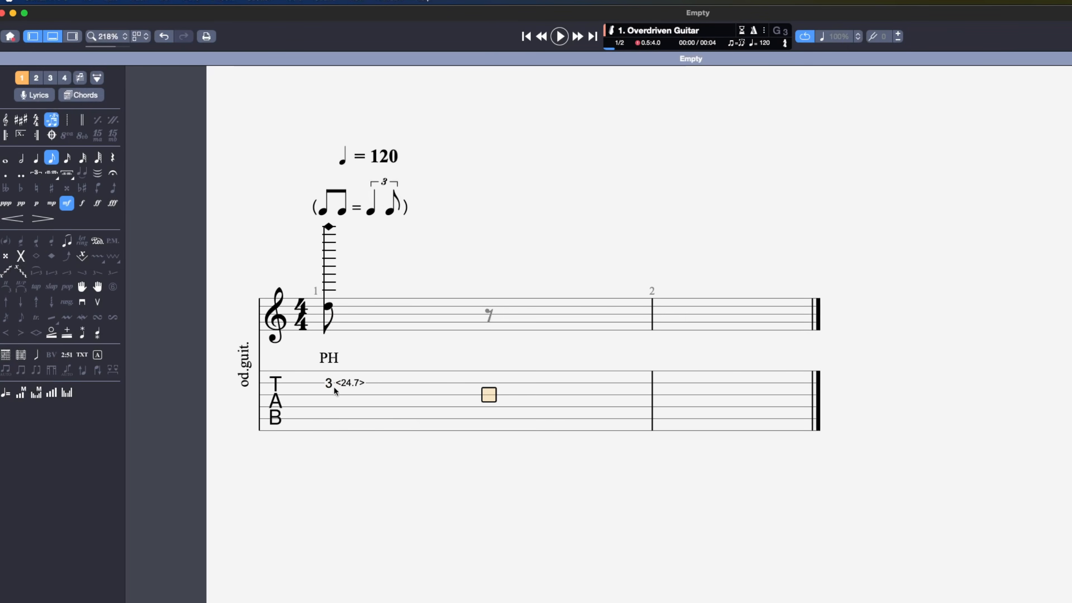
Select the pinch harmonic note on the B string at the start of bar 1
left_click_drag(325, 385, 351, 389)
left_click(368, 390)
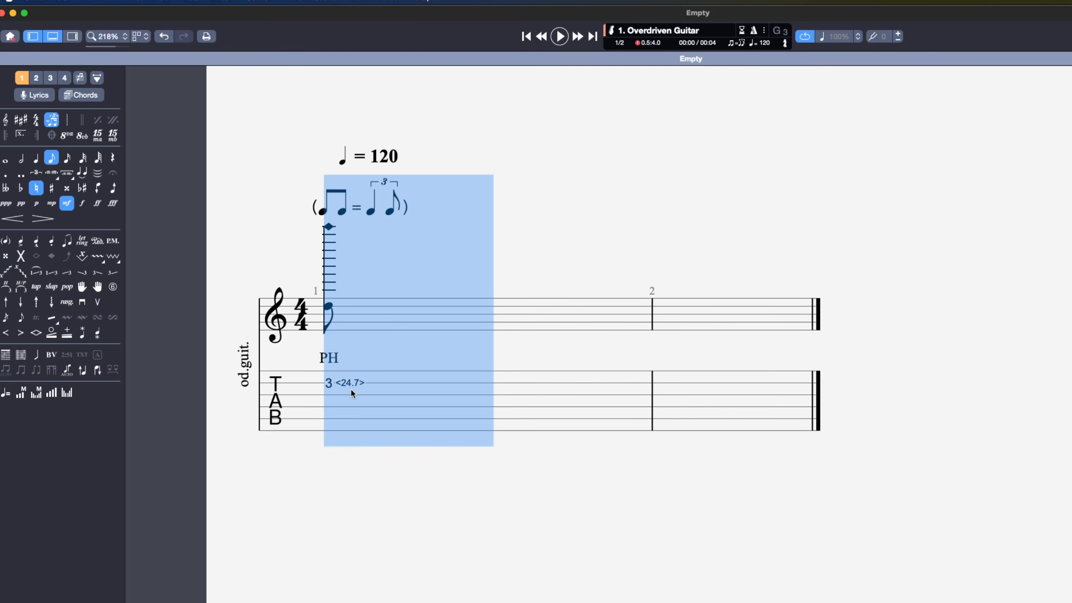
left_click(350, 389)
left_click(333, 385)
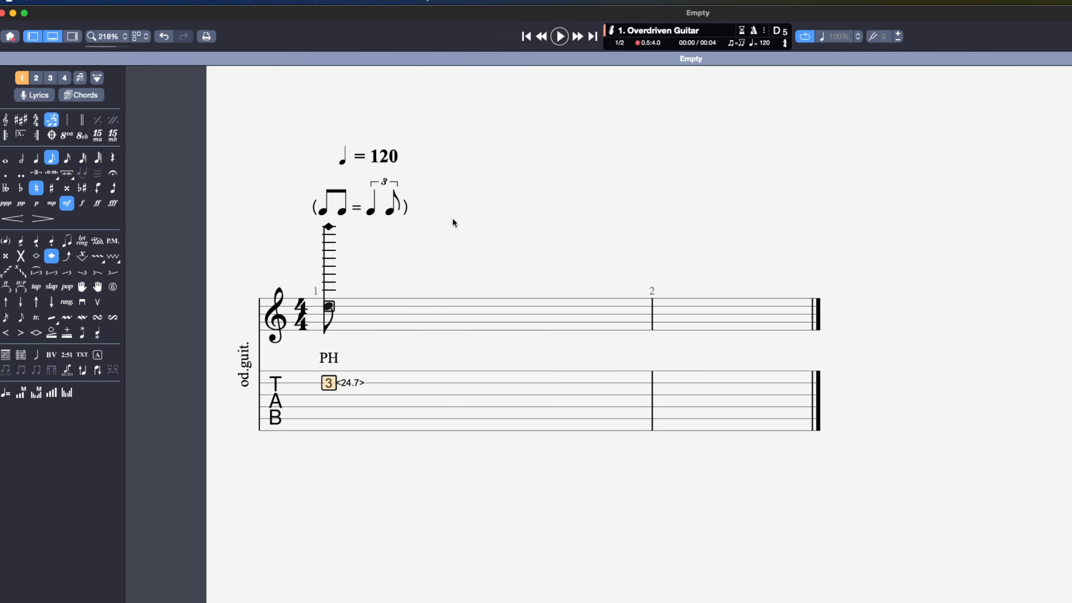
Turn off the stylesheet notation option indicating where the string is touched for artificial harmonics in tablature
left_click(92, 1)
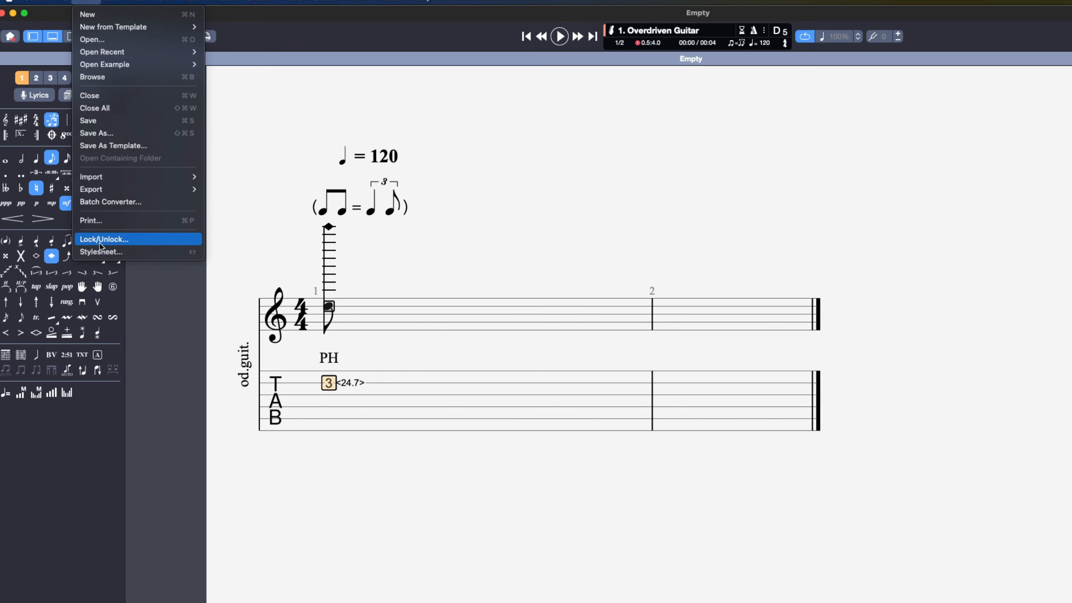
left_click(103, 253)
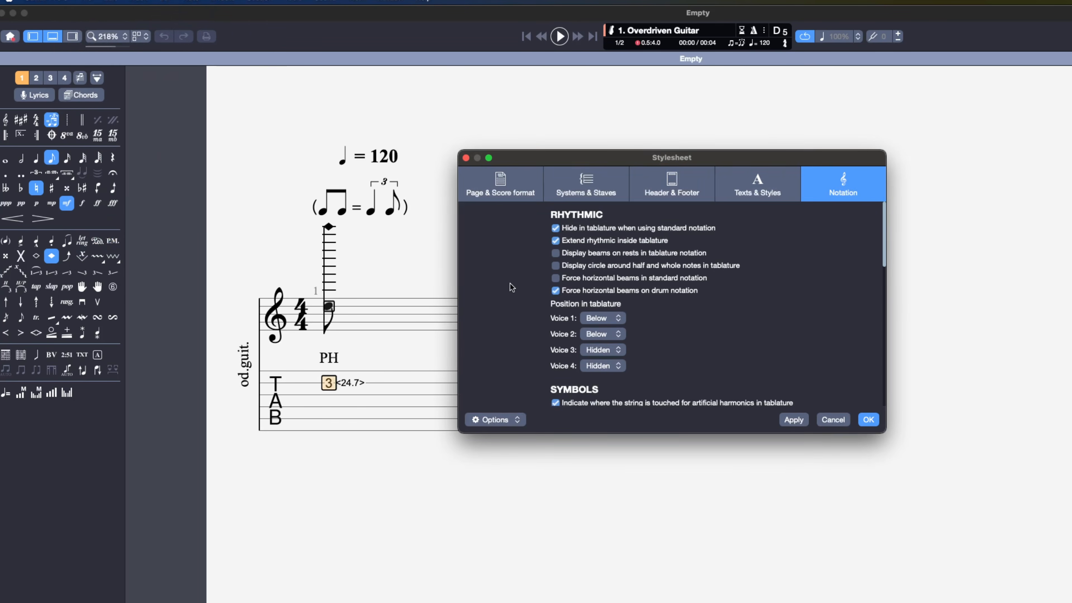
scroll(559, 312, "down", 3)
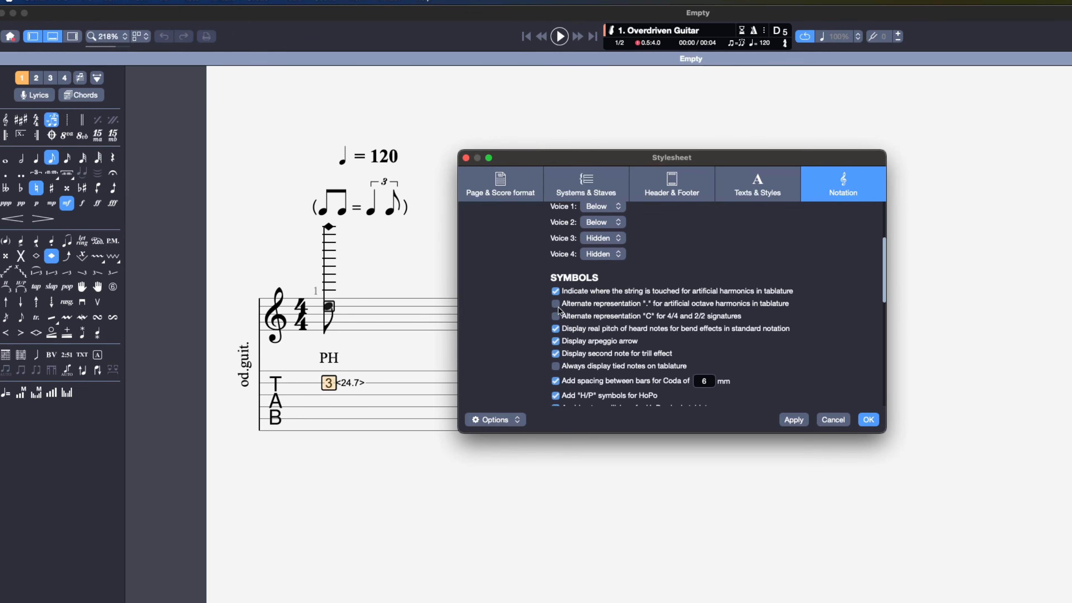
left_click(555, 292)
scroll(619, 314, "down", 2)
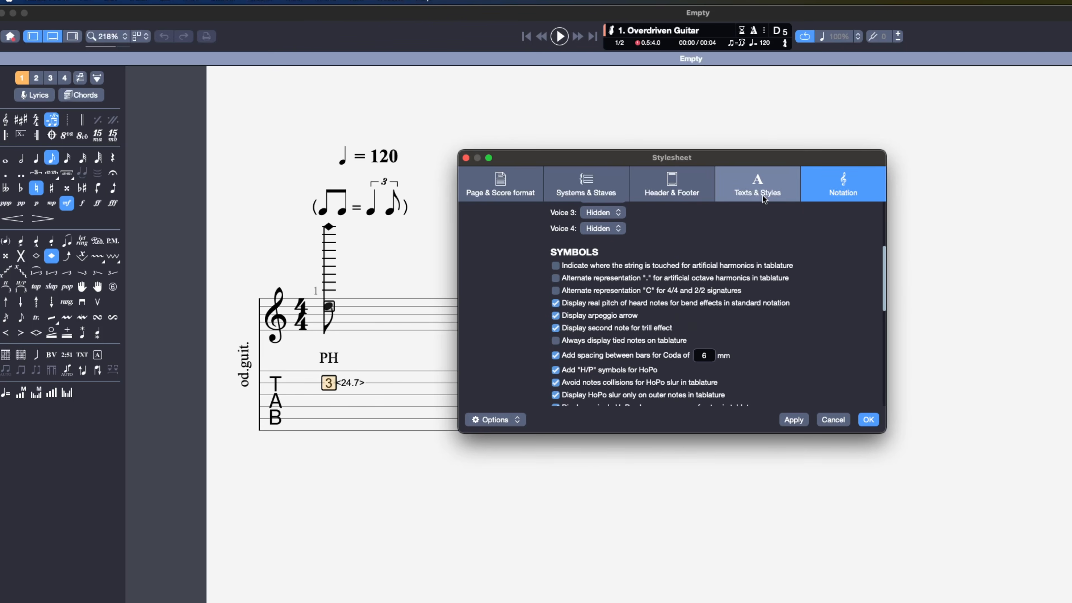
Look through the stylesheet's Texts & Styles, Header & Footer and Notation settings
left_click(758, 186)
left_click(671, 186)
left_click(616, 195)
left_click(660, 194)
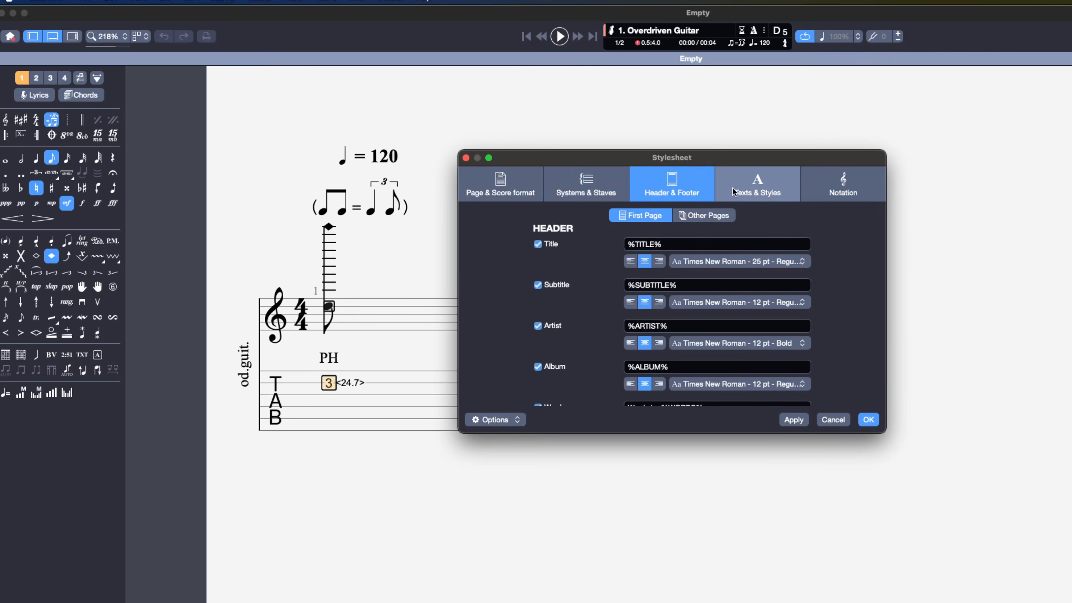
left_click(742, 194)
left_click(829, 198)
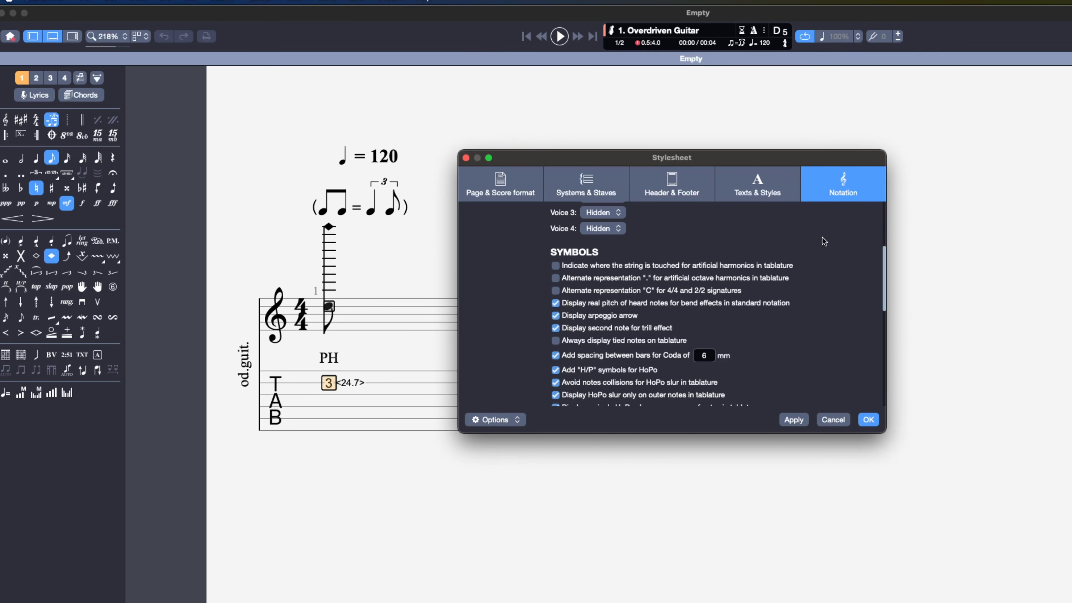
left_click(757, 188)
left_click(692, 195)
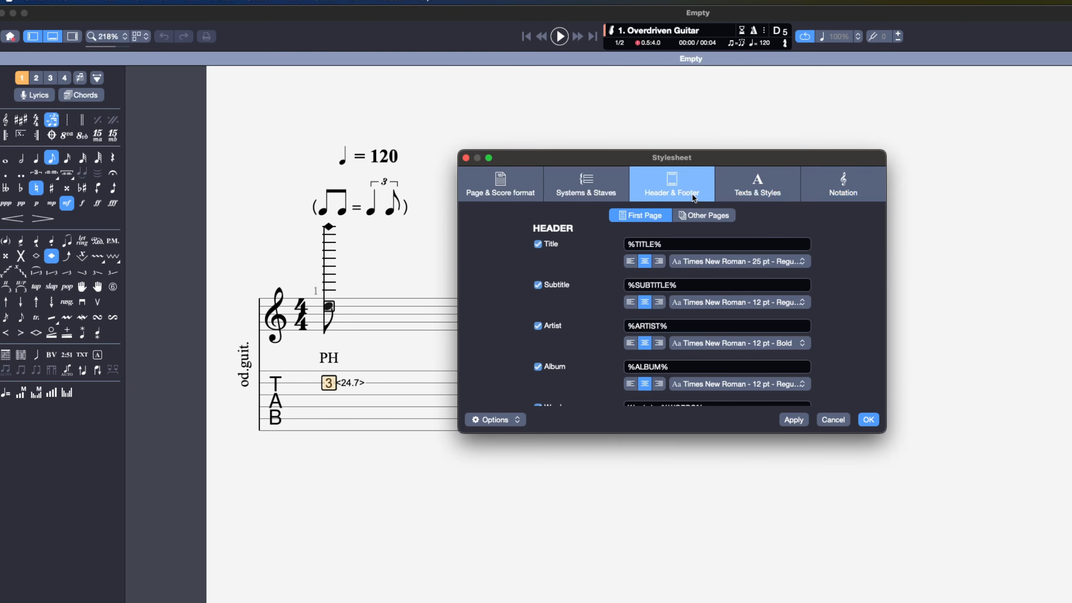
scroll(801, 295, "down", 5)
scroll(823, 219, "up", 5)
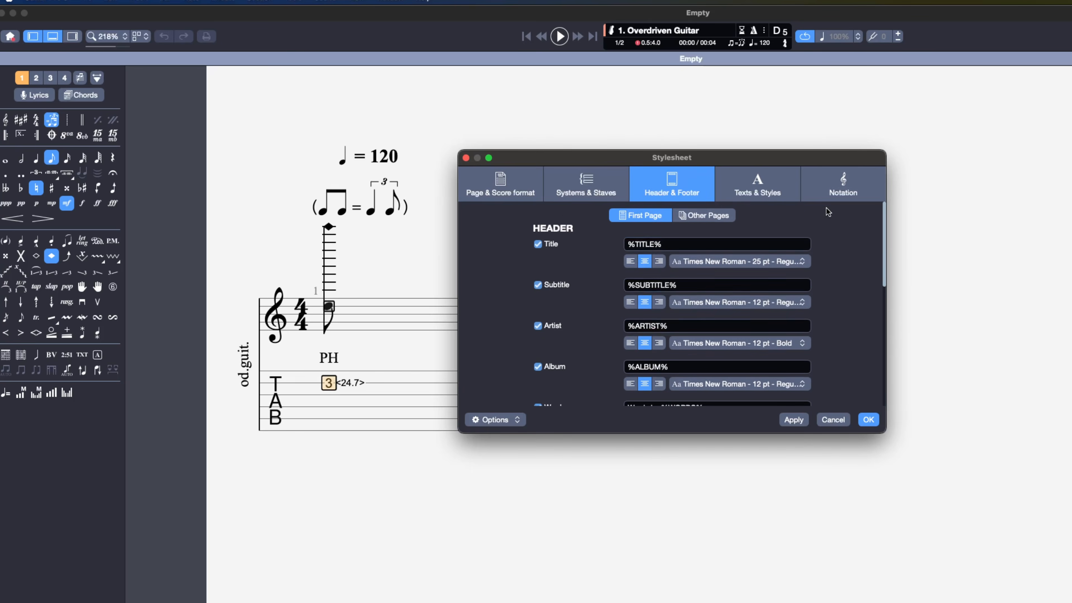
left_click(840, 186)
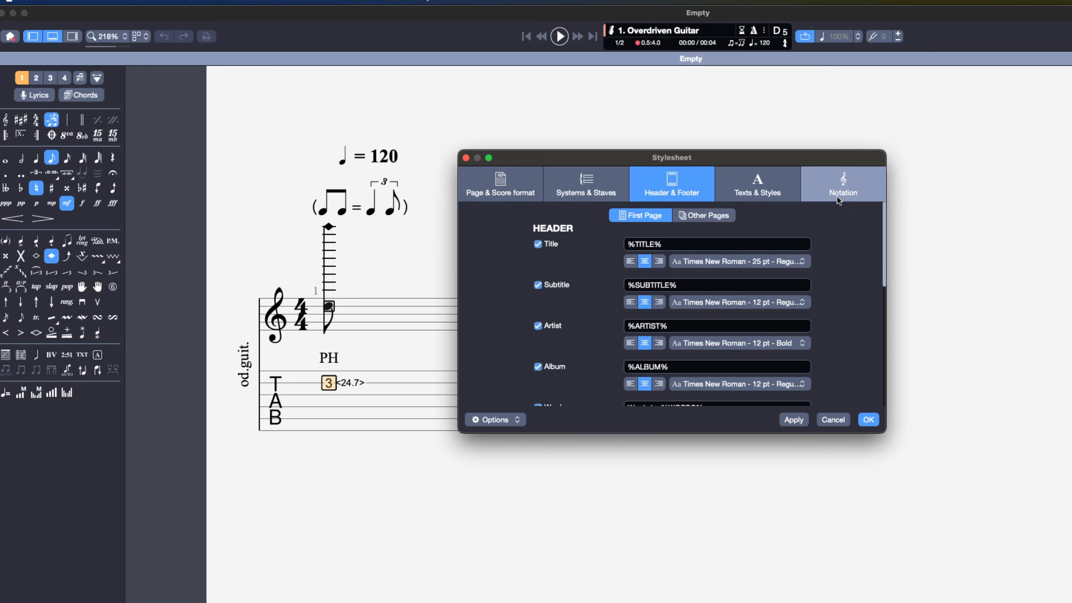
Check the My Styles folder used for saving custom stylesheets and dismiss the save dialog without saving
left_click(508, 420)
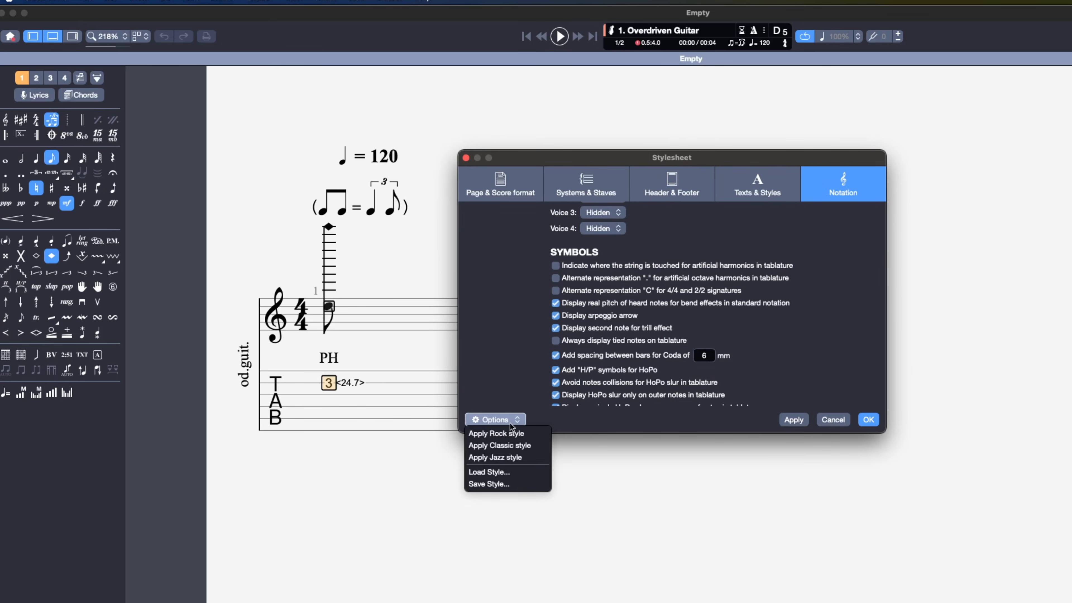
left_click(519, 483)
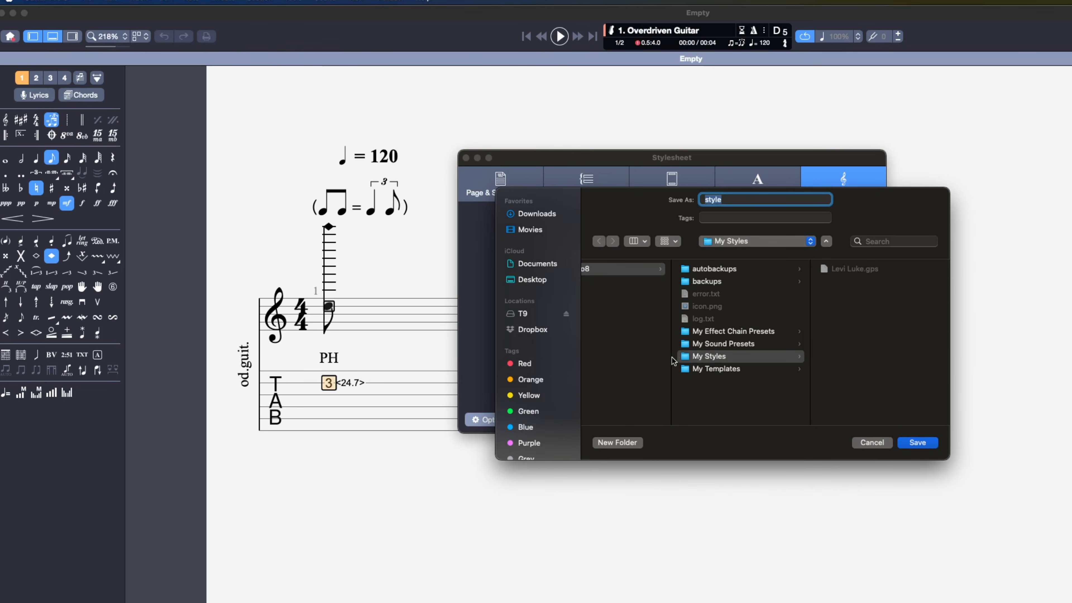
left_click(872, 443)
left_click(876, 442)
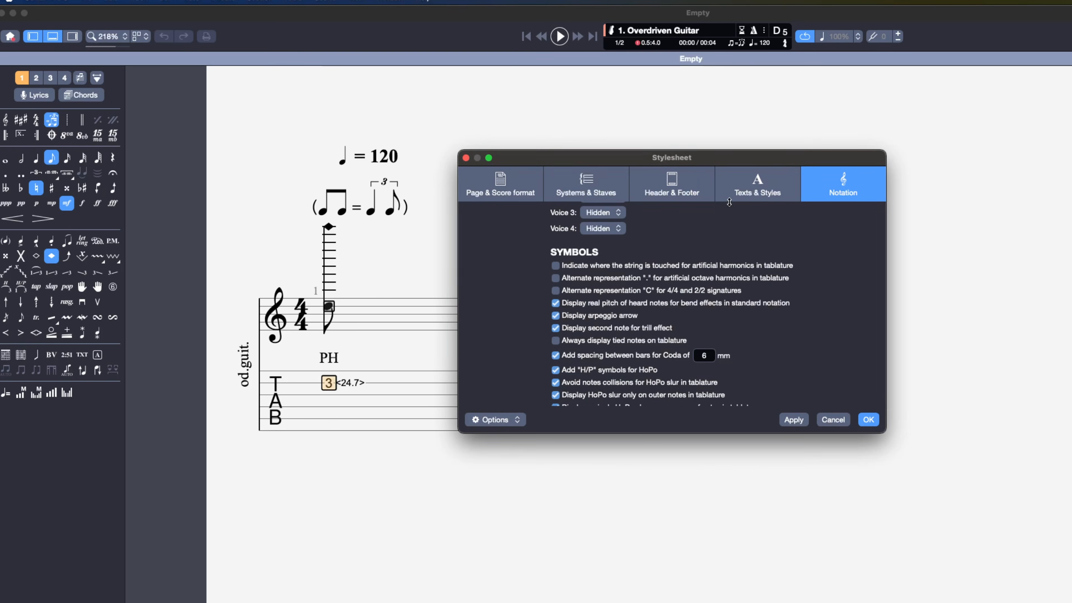
View the Rock, Classic and Jazz style presets and close the stylesheet without applying any changes
left_click(509, 423)
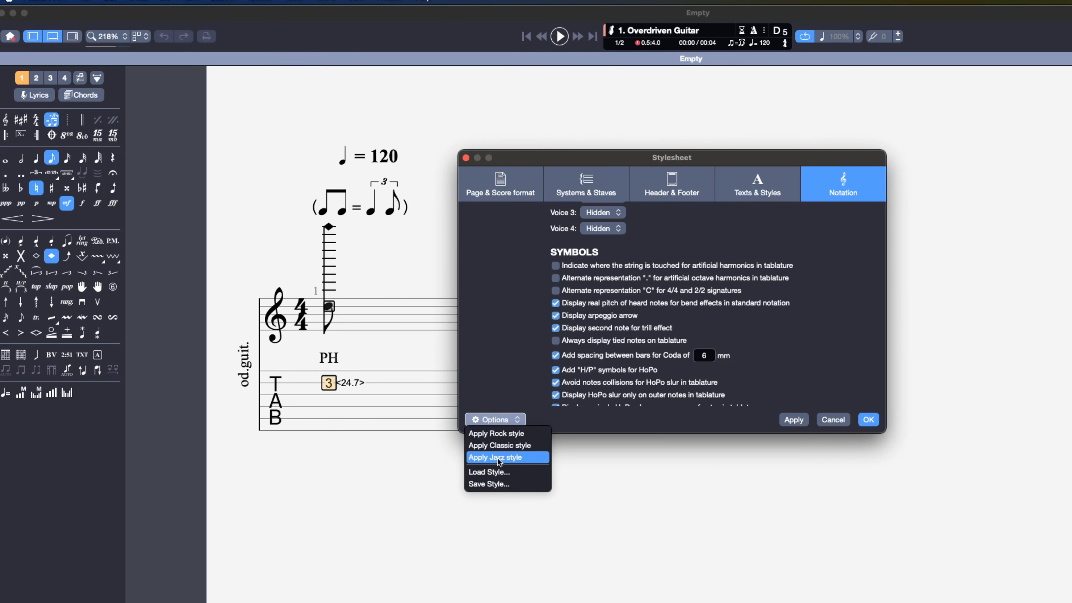
left_click(830, 419)
left_click(25, 1)
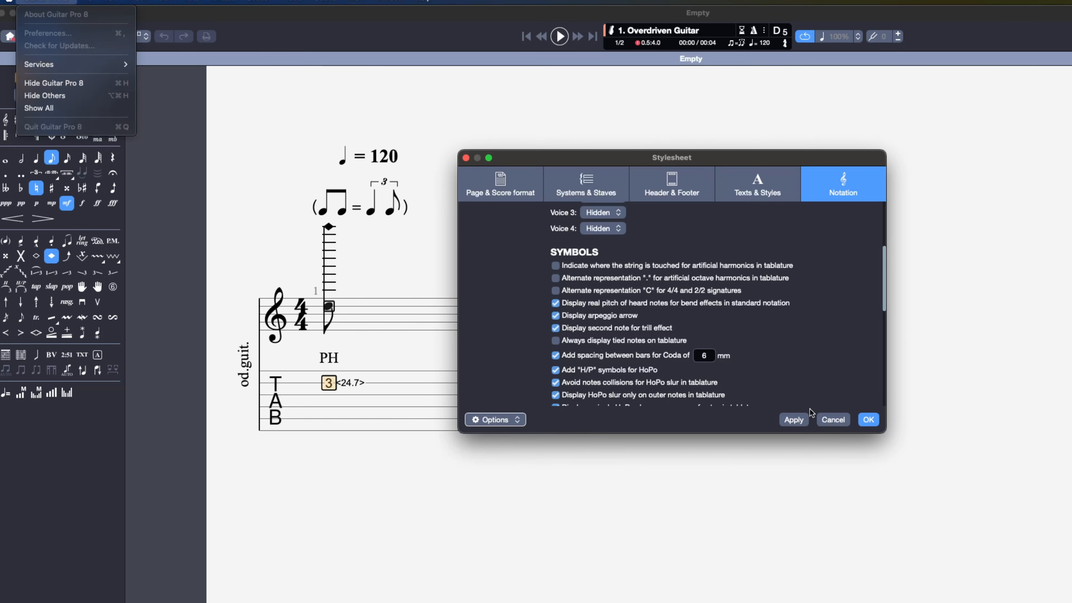
left_click(839, 423)
left_click(833, 420)
Open the general preferences and view the default templates offered for new documents, without choosing another one
left_click(42, 1)
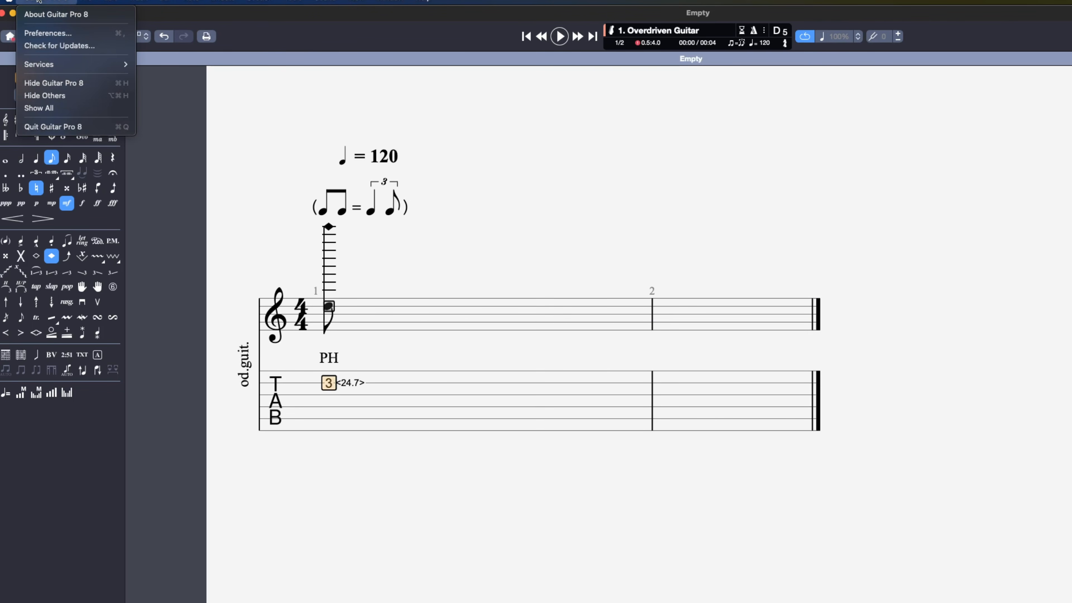
left_click(51, 33)
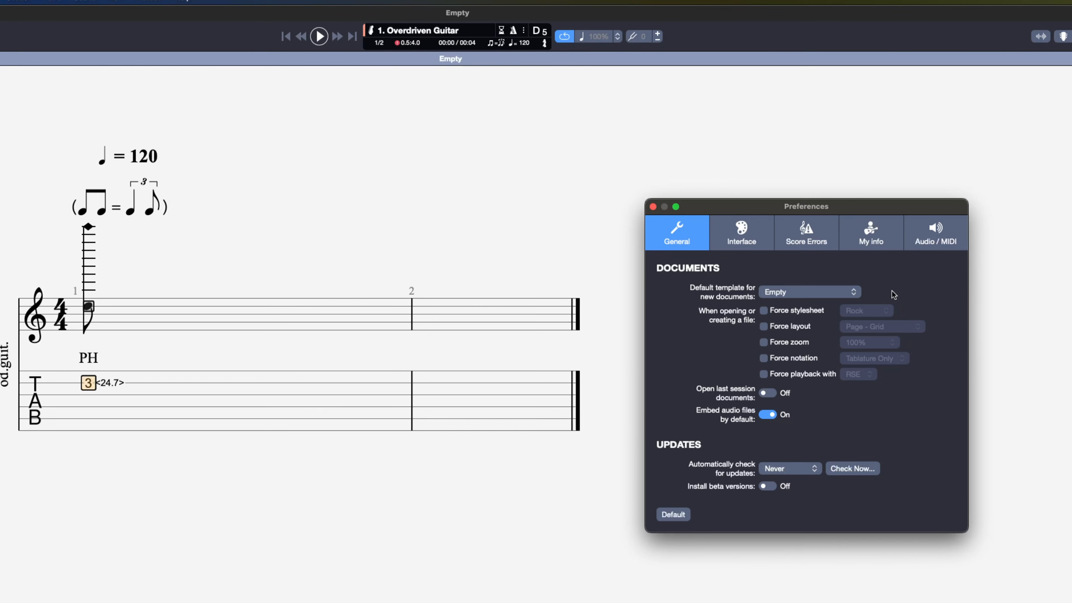
left_click(835, 291)
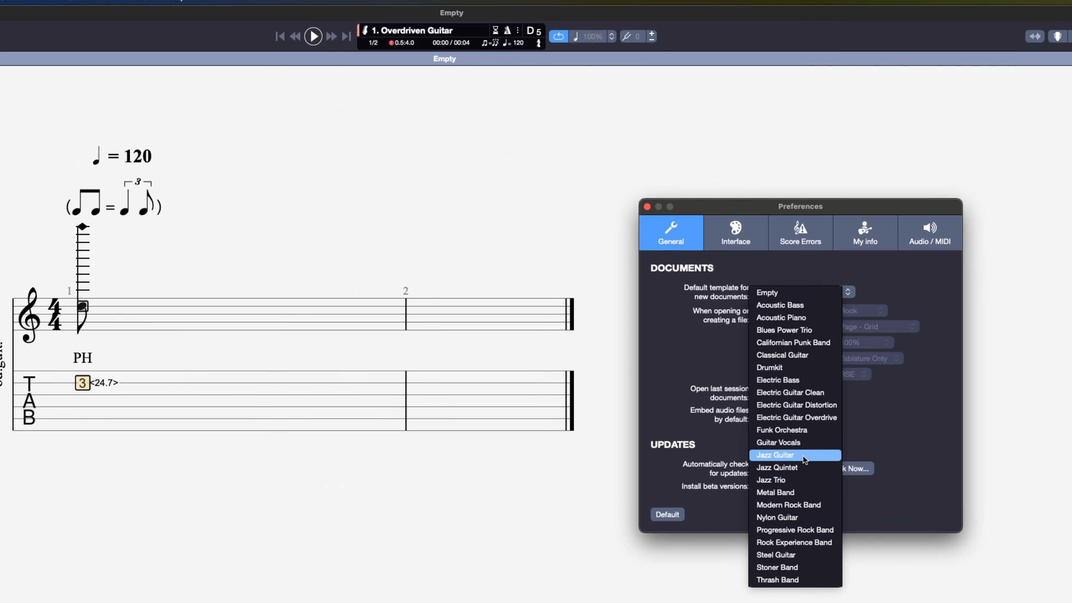
left_click(898, 303)
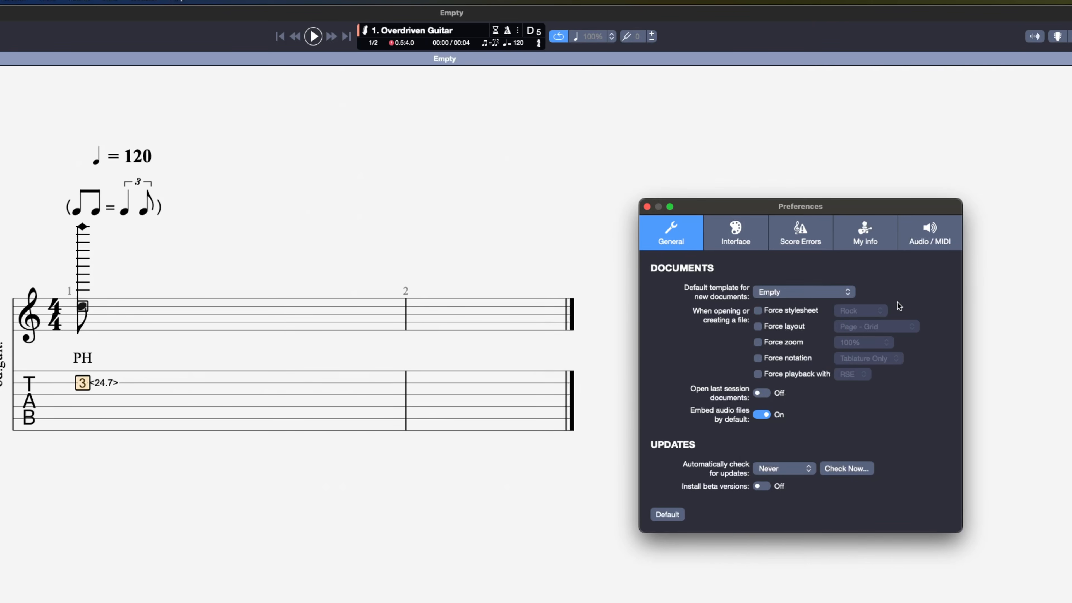
Enable Force stylesheet for opening or creating files and open the list of available stylesheets
left_click(758, 310)
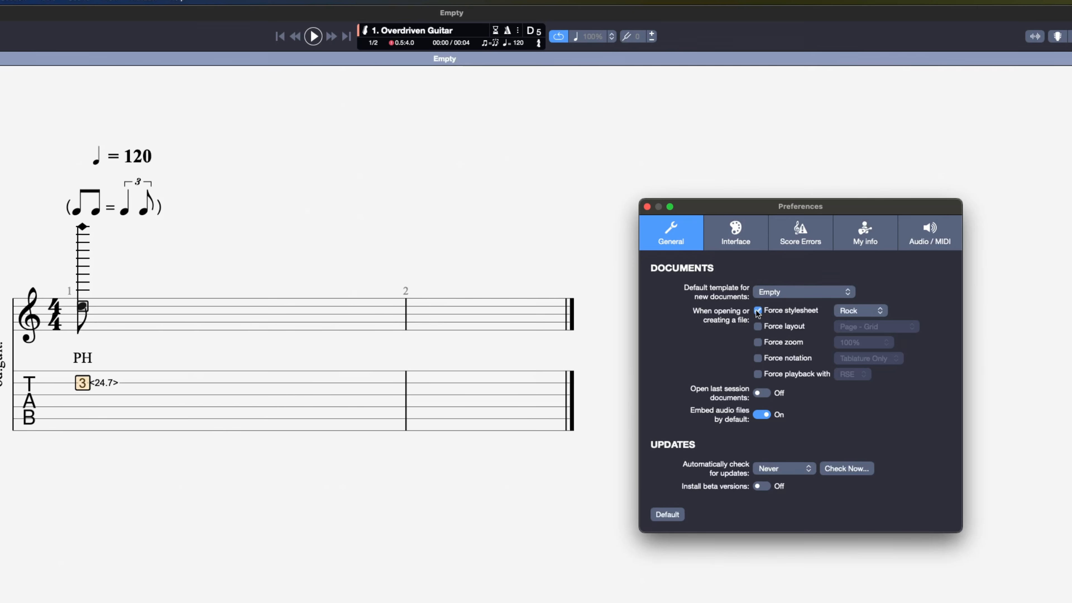
left_click(866, 315)
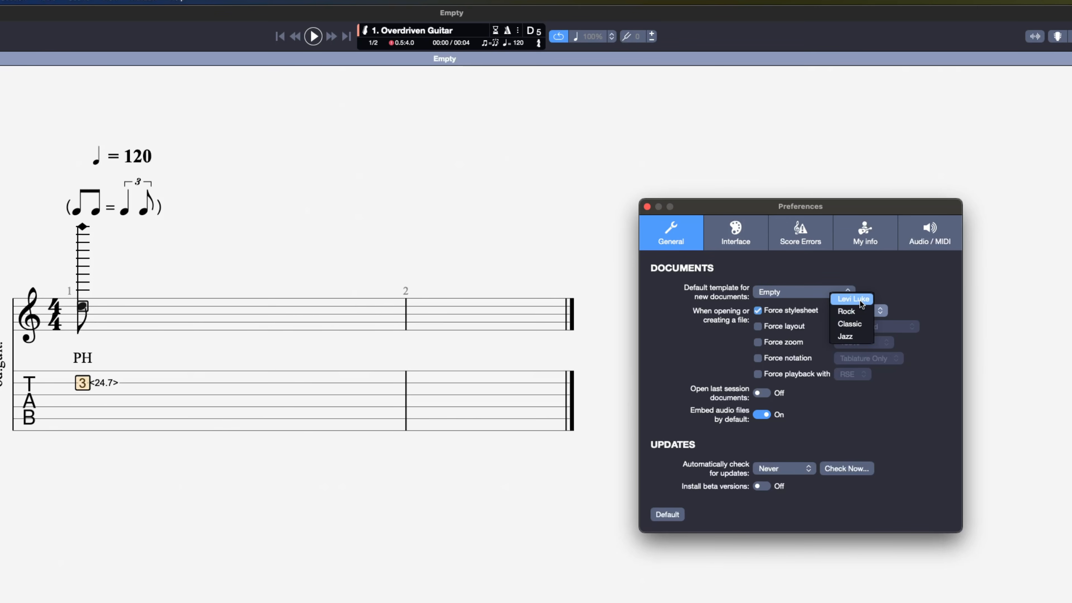